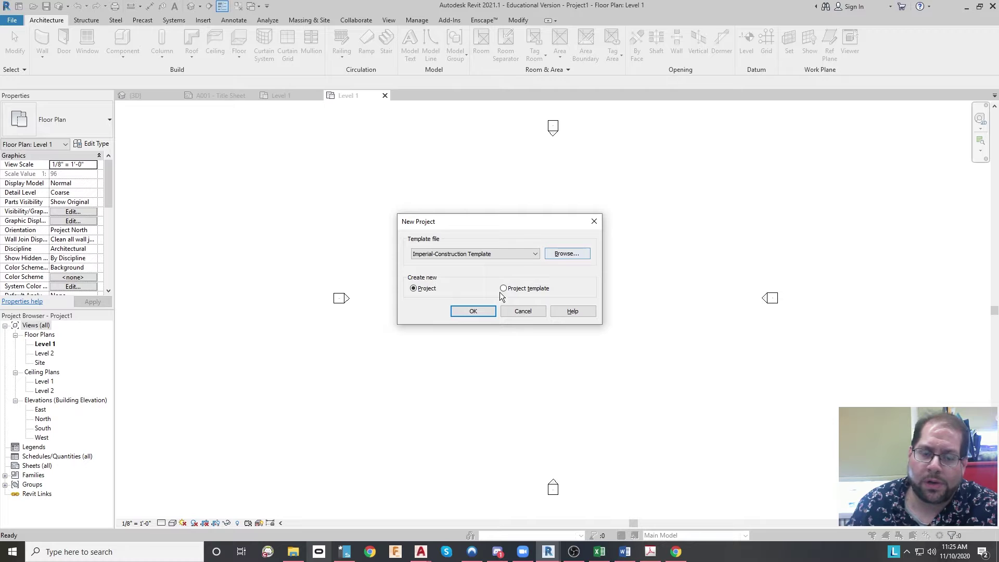
left_click(520, 313)
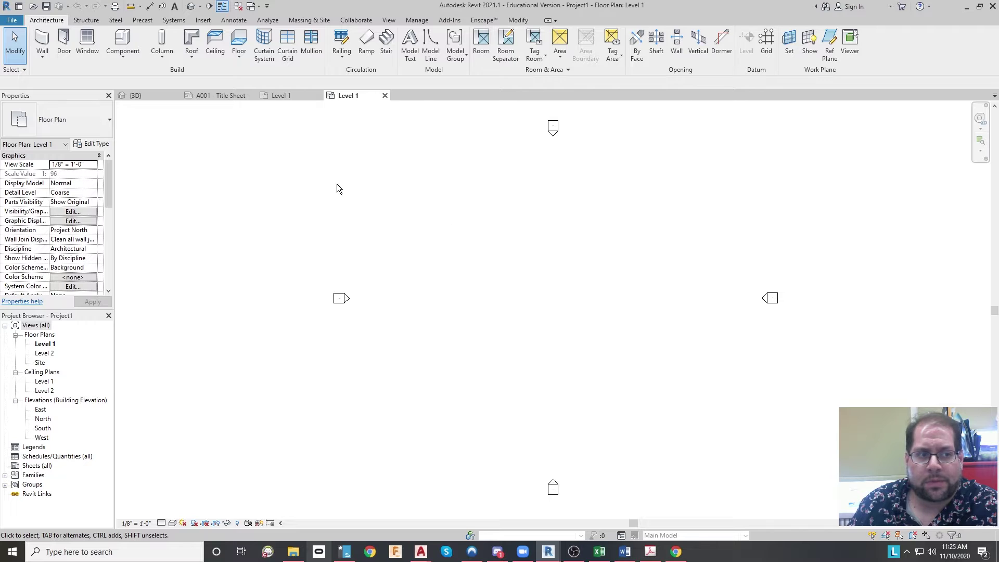
left_click(12, 19)
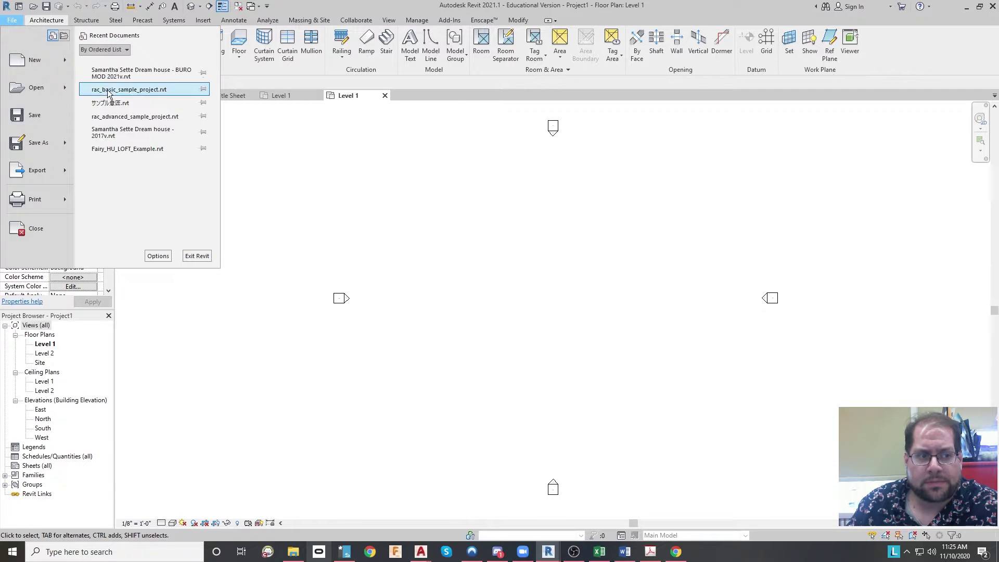
left_click(53, 63)
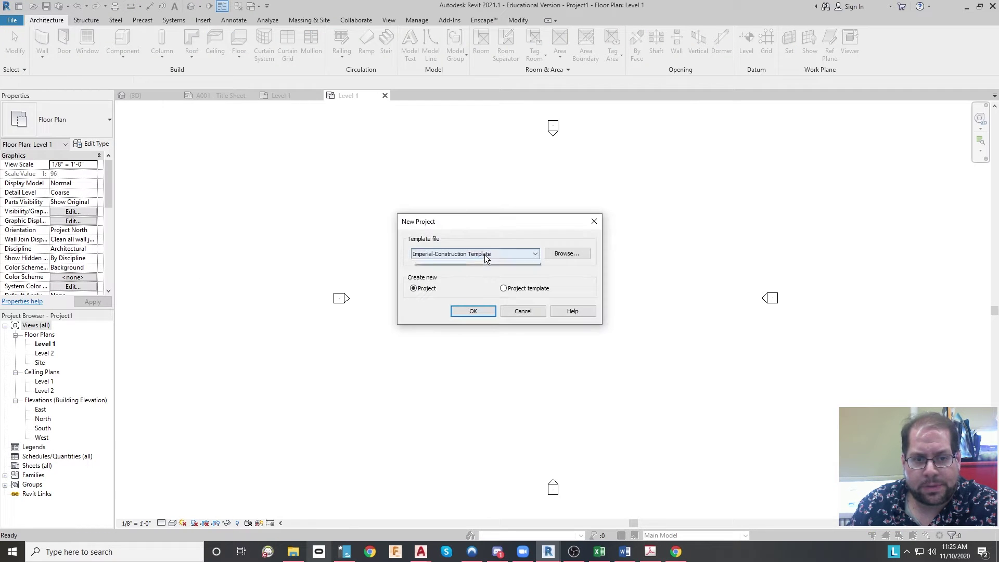
left_click(486, 257)
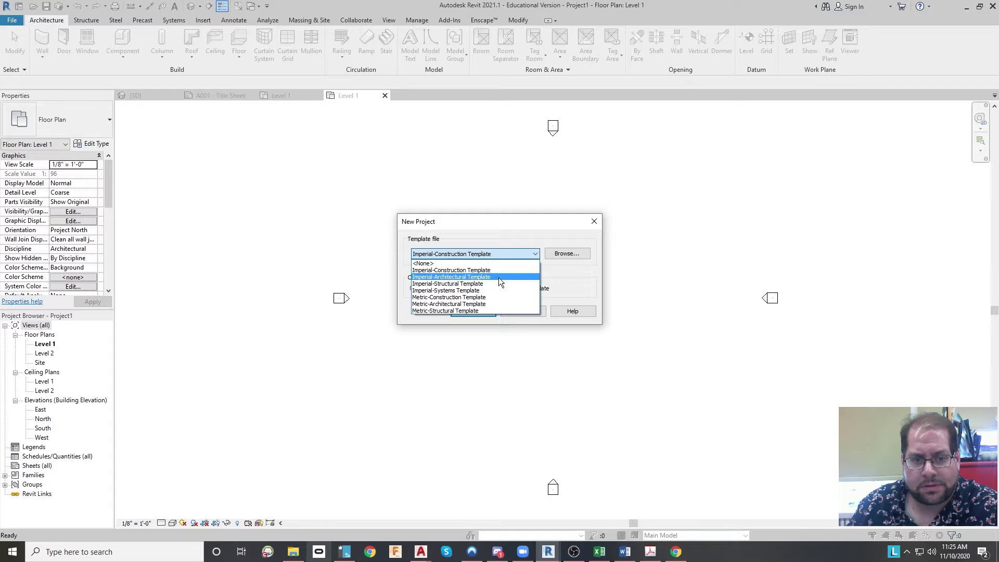
left_click(561, 300)
left_click(533, 312)
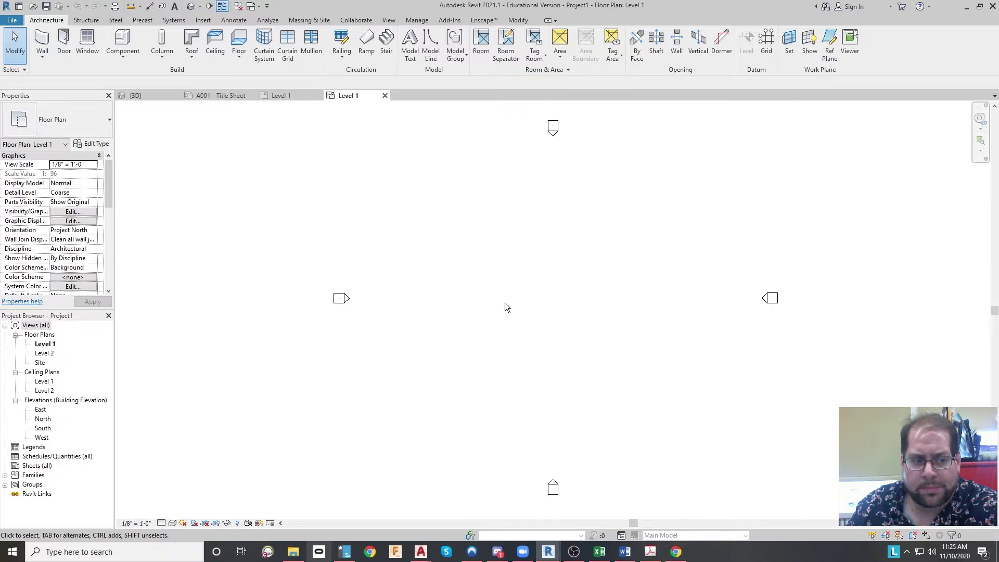
middle_click_drag(604, 341, 580, 328)
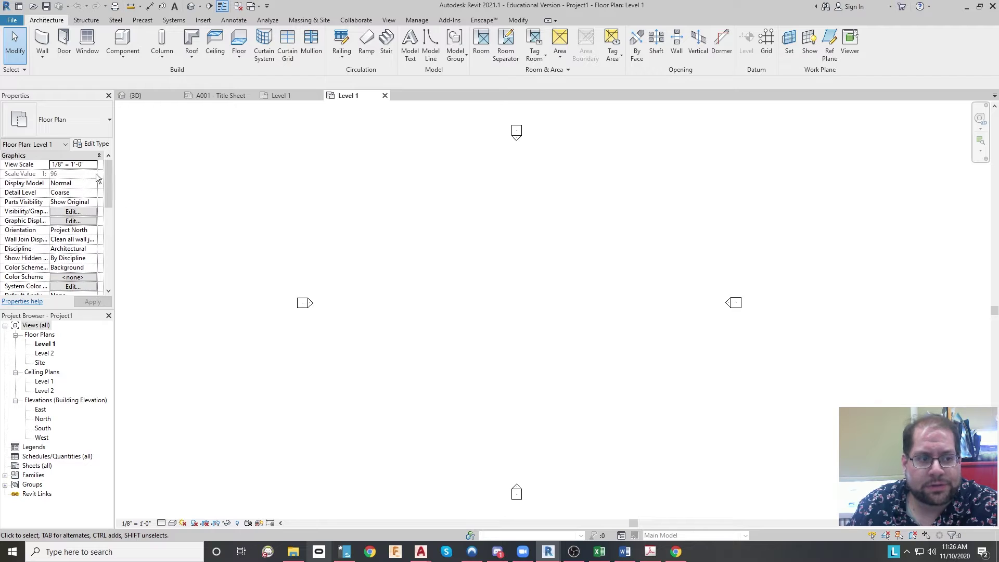
left_click_drag(108, 192, 123, 148)
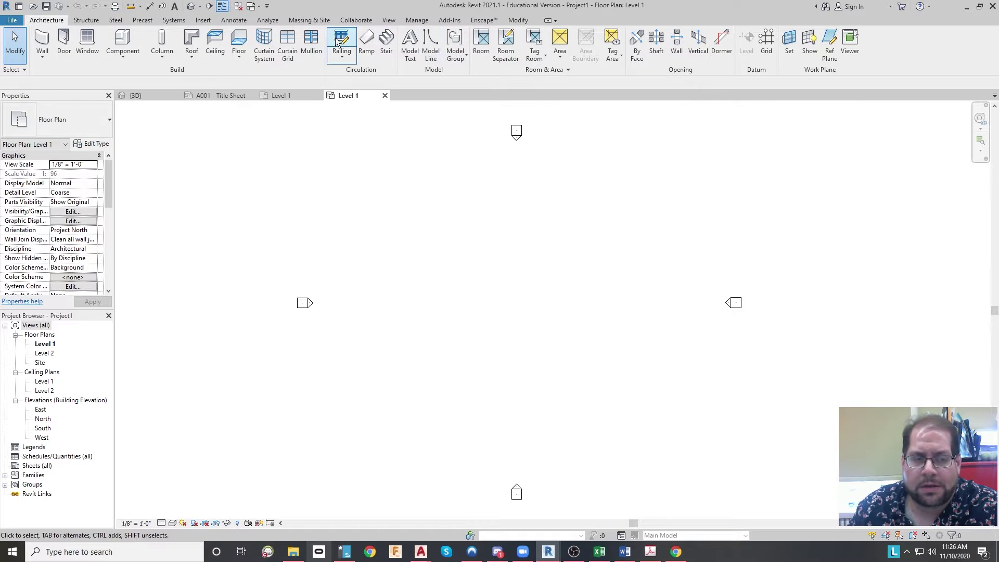
left_click(94, 20)
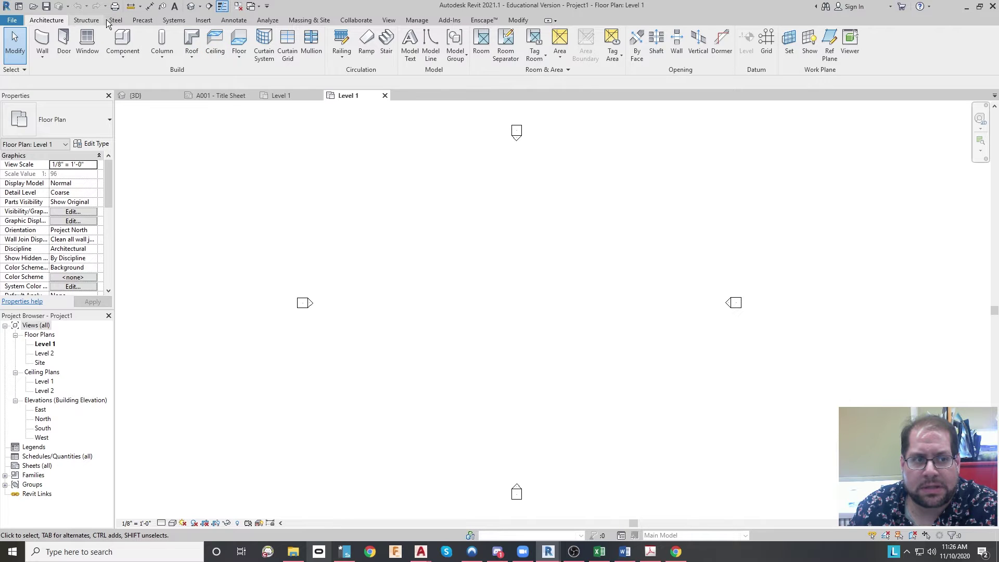
scroll(115, 20, "down", 2)
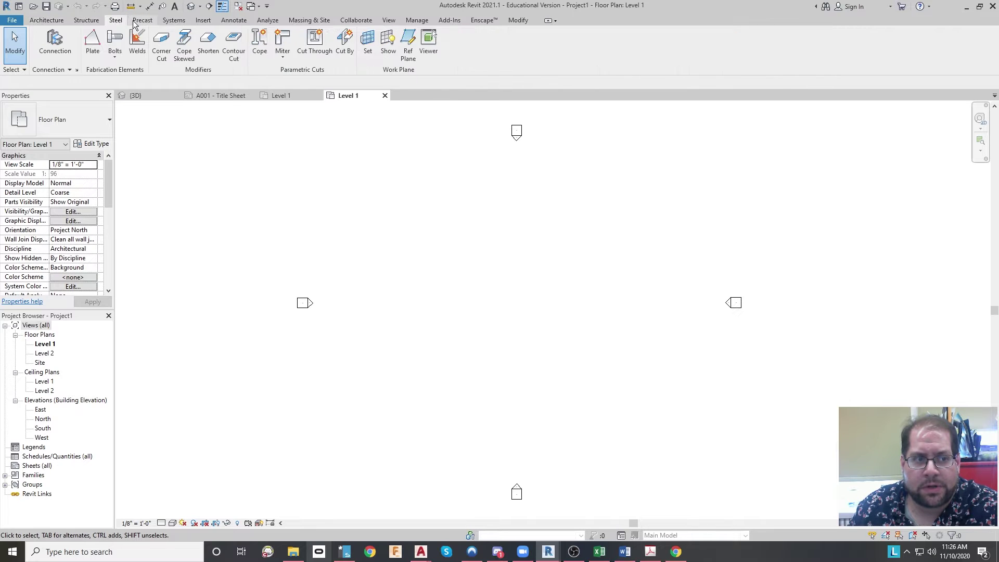
left_click(51, 20)
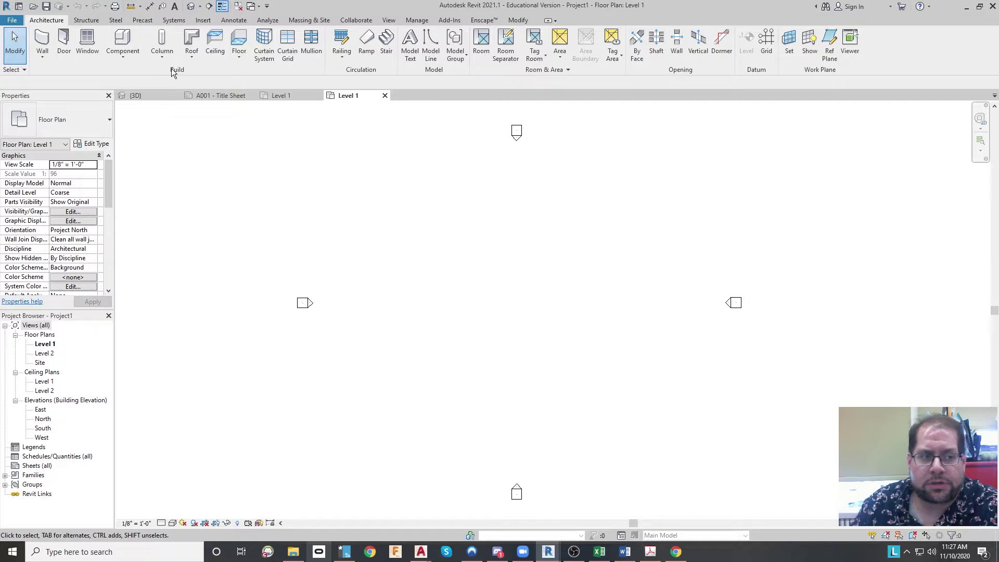
Start an architectural wall using the Basic Wall type Exterior - Brick on Mtl. Stud
left_click(45, 61)
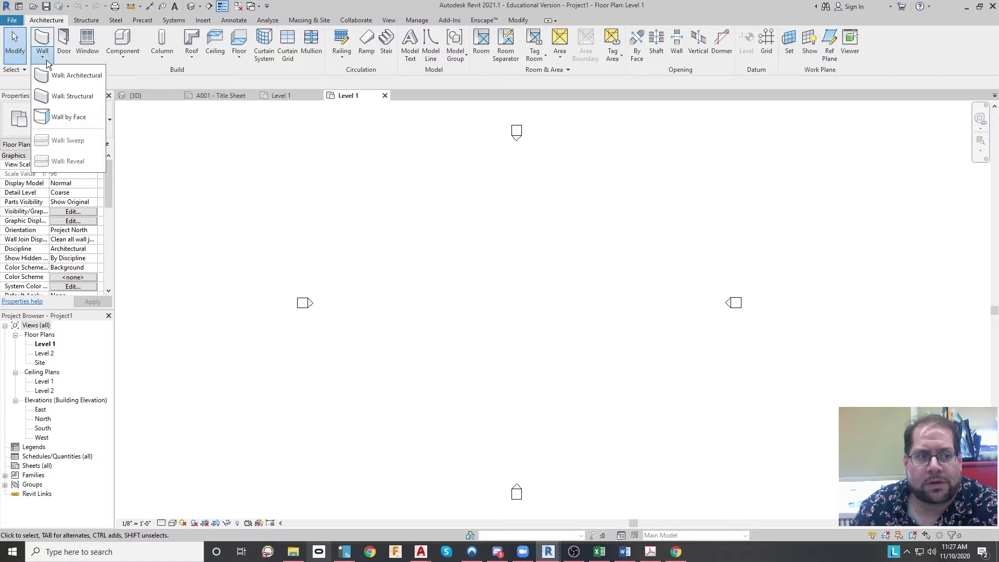
left_click(84, 77)
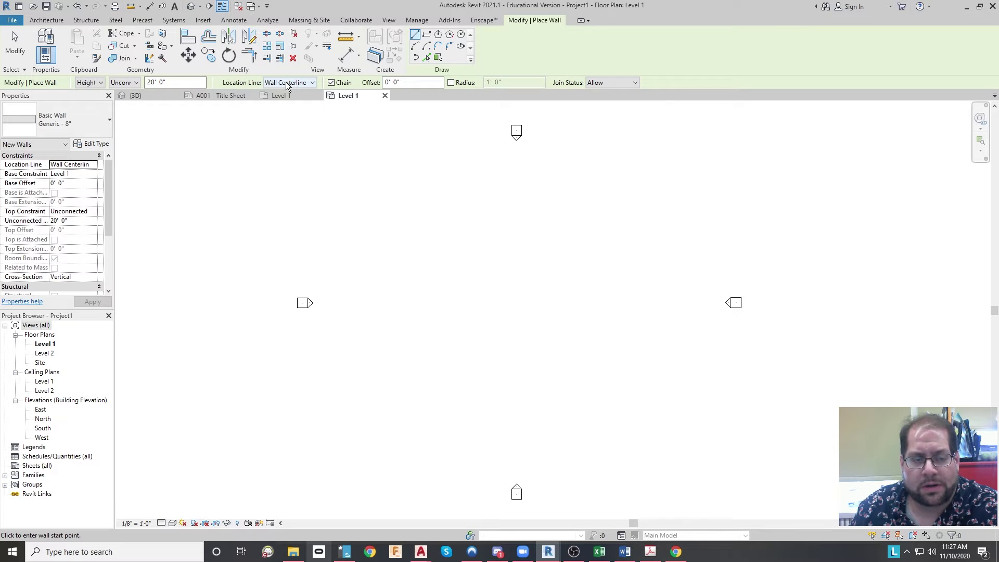
left_click(67, 126)
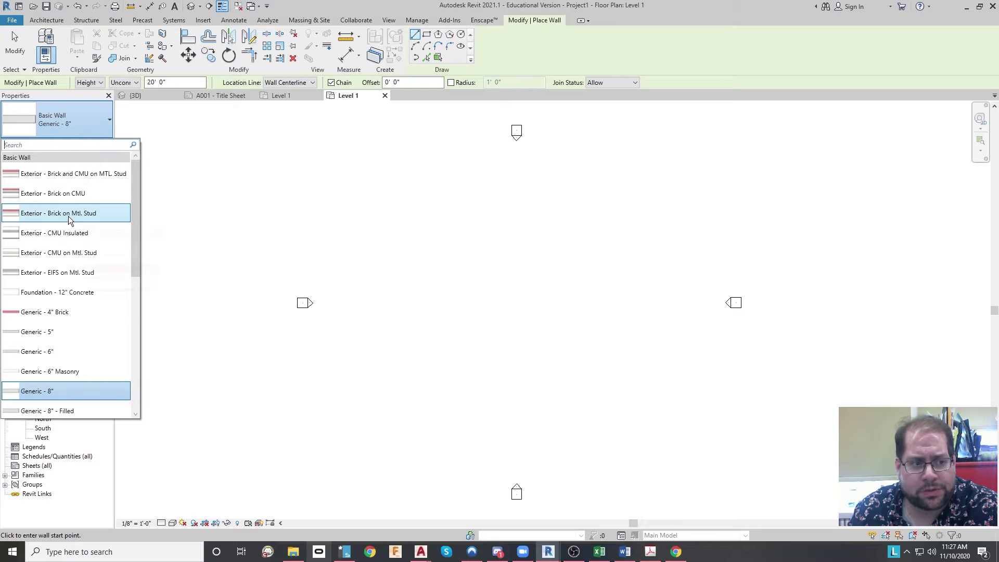
mouse_move(68, 216)
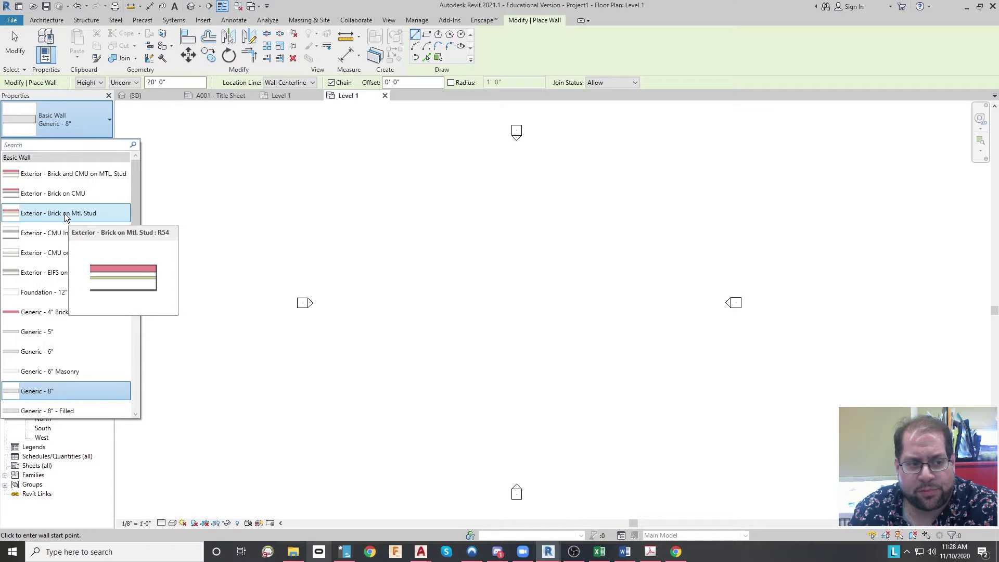
left_click(67, 213)
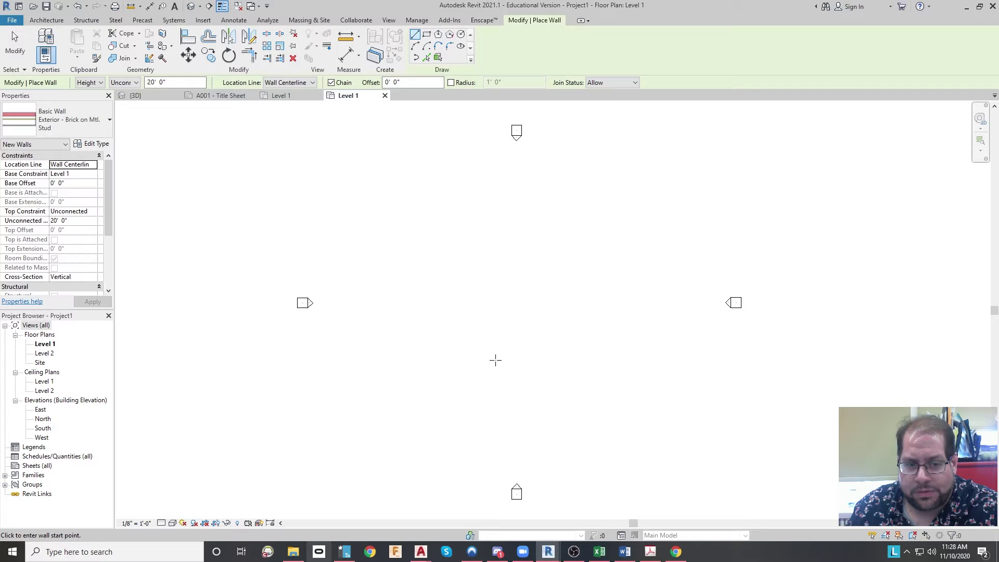
Draw a closed rectangle of four chained walls on Level 1, 27' wide by 22' deep, between the elevation markers
left_click(430, 269)
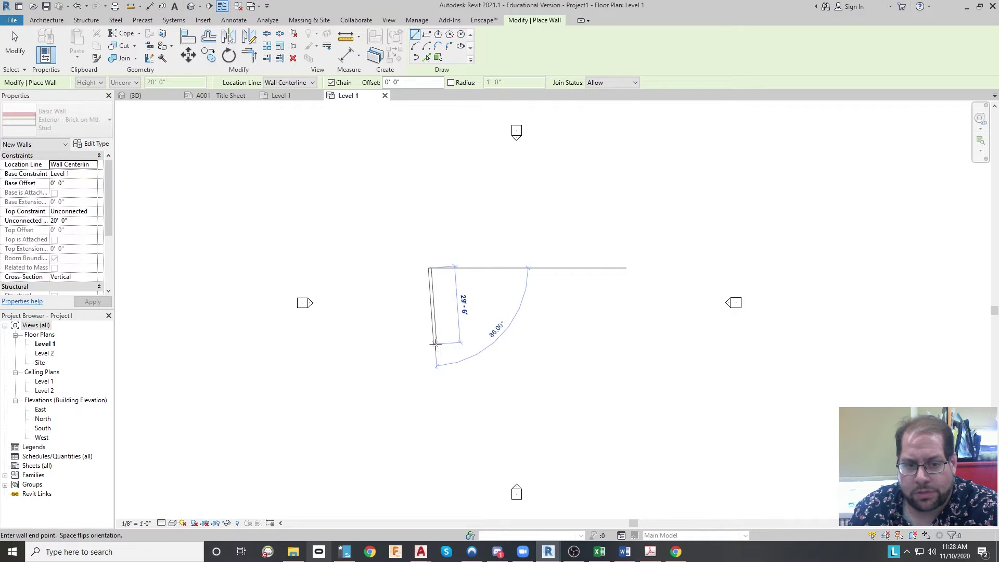
scroll(430, 353, "up", 2)
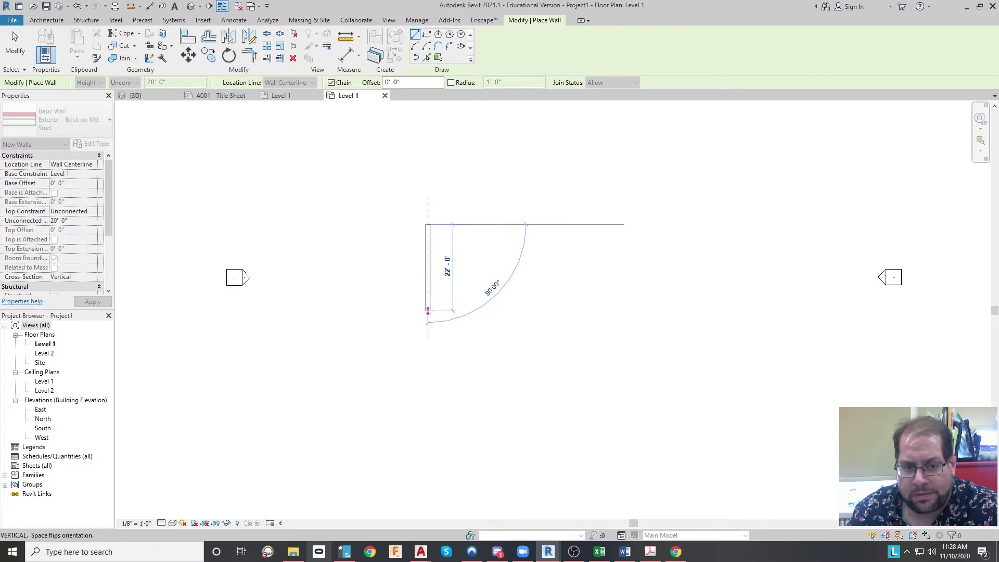
left_click(431, 311)
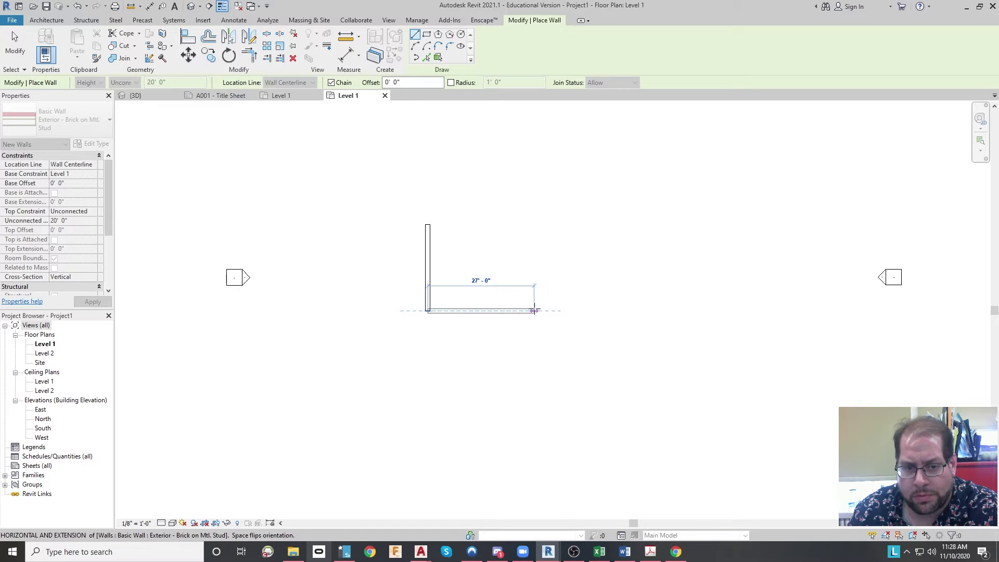
left_click(534, 311)
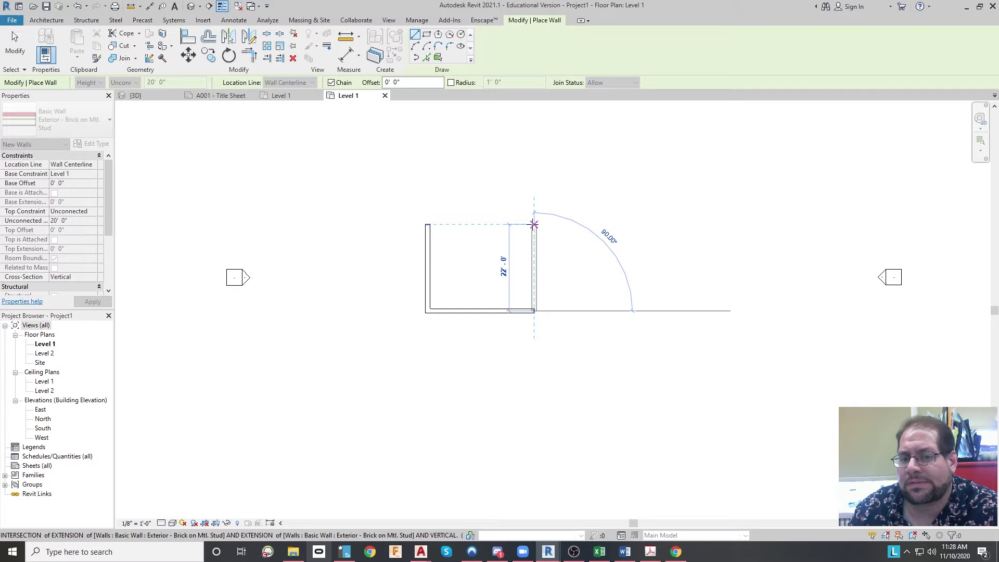
left_click(534, 225)
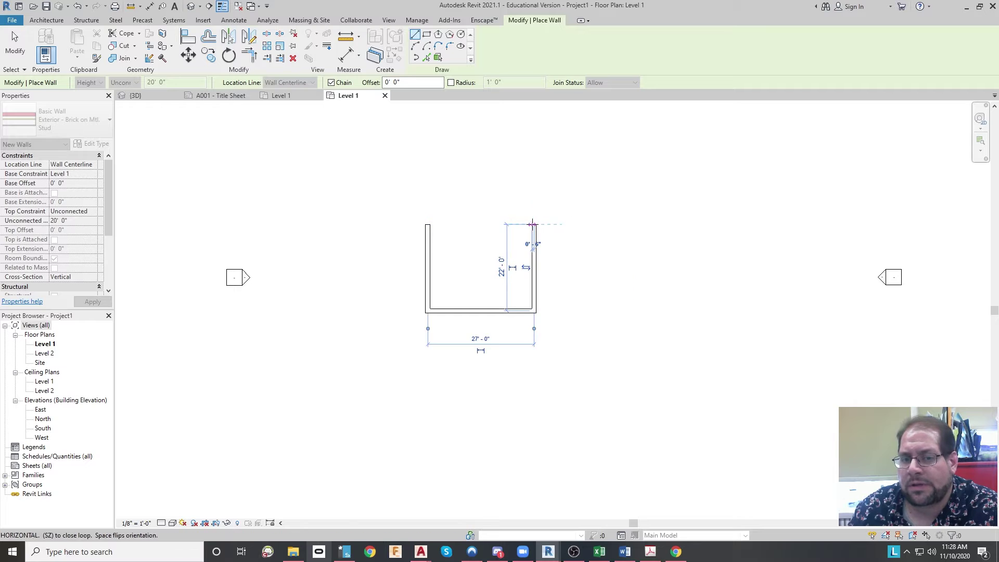
left_click(428, 224)
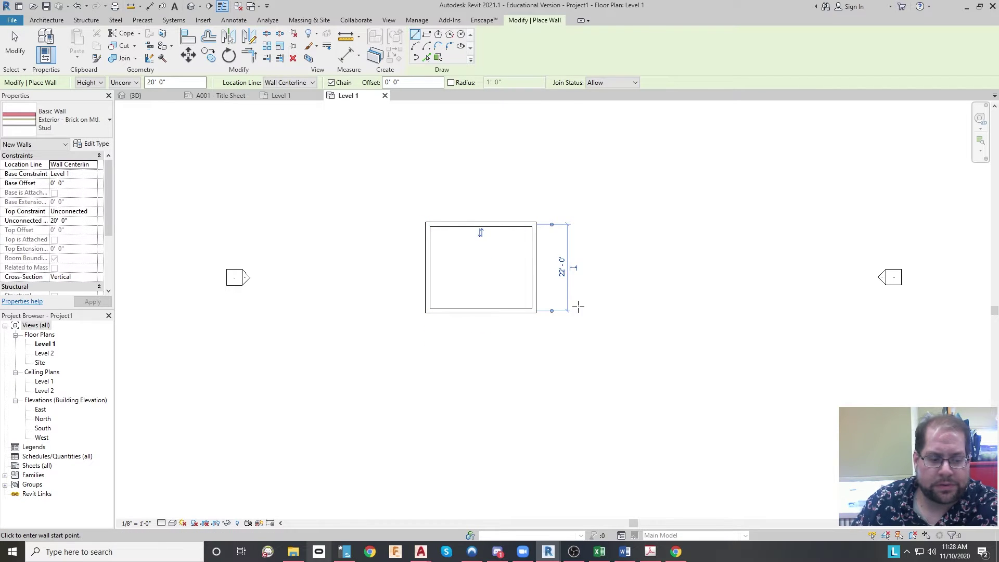
key("Escape")
key("Escape")
Set the Level 1 plan's detail level to Fine and its visual style to Consistent Colors
scroll(468, 229, "up", 4)
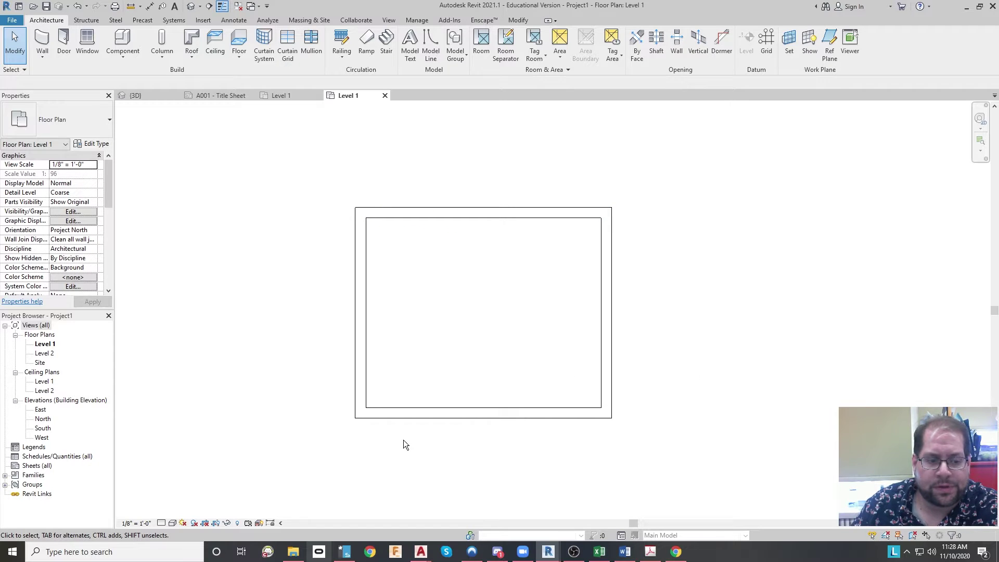
left_click(162, 524)
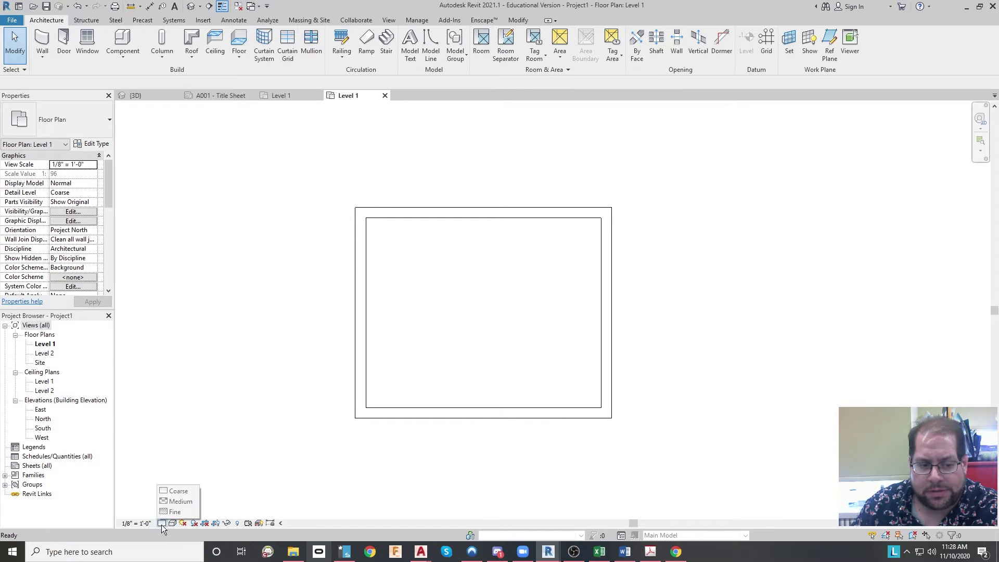
left_click(177, 515)
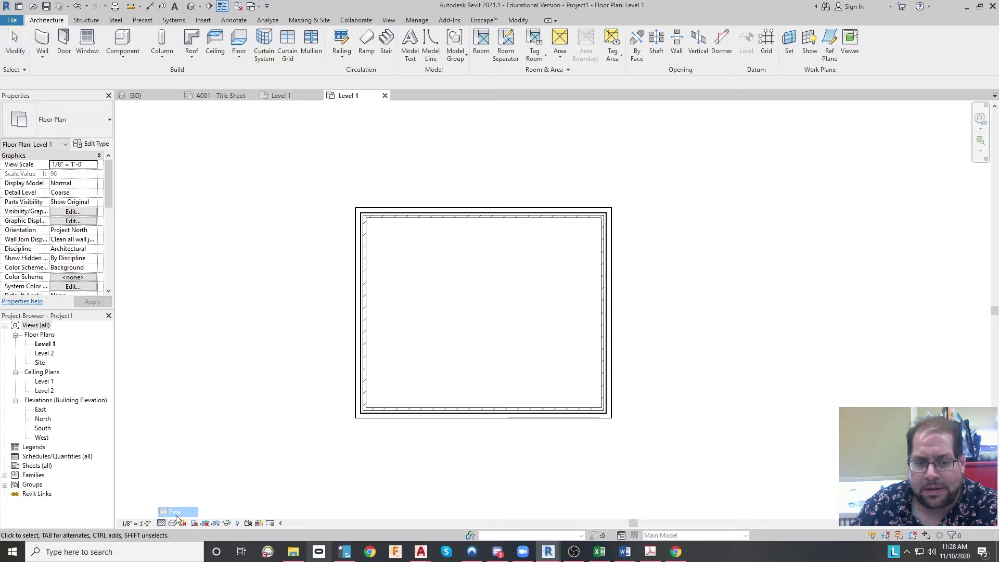
left_click(171, 524)
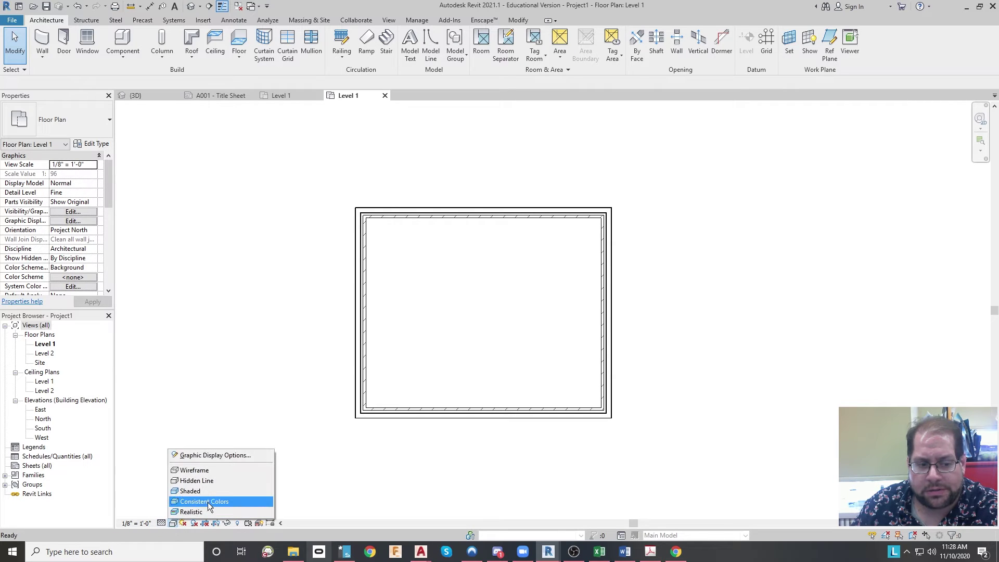
left_click(213, 503)
Flip the orientation of all four walls so their brick layer faces the outside of the building
scroll(407, 214, "up", 3)
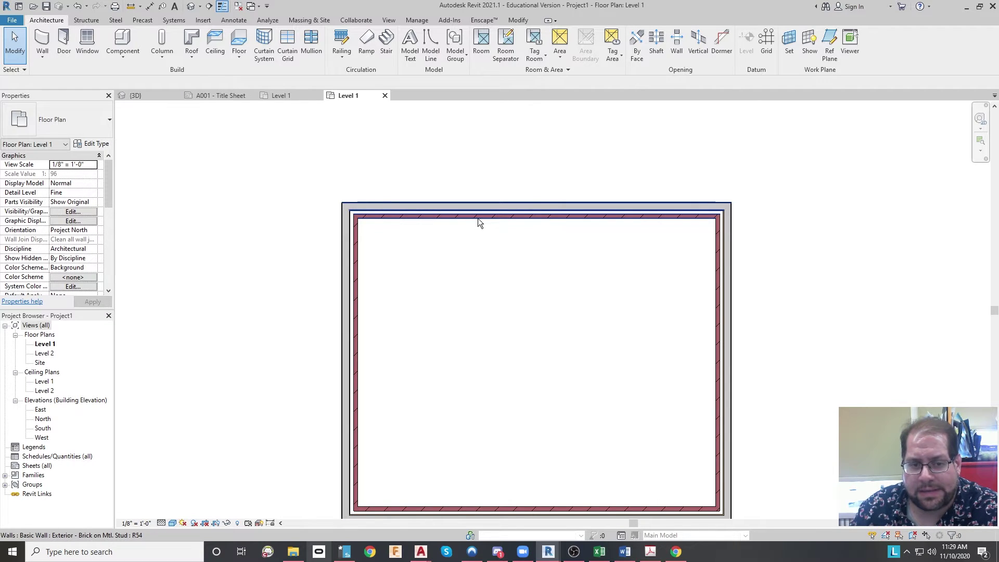
left_click(489, 211)
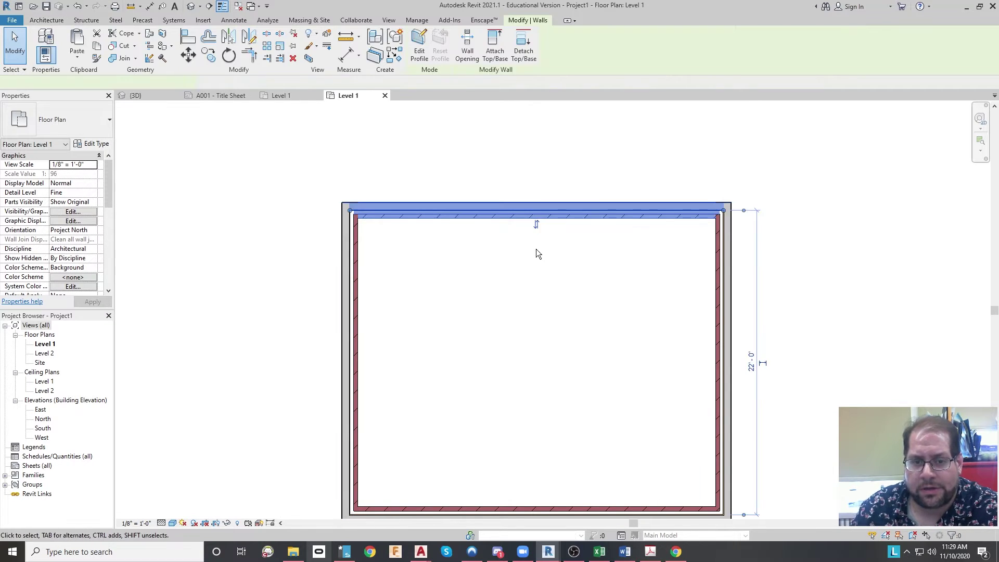
left_click(731, 274)
left_click(360, 338)
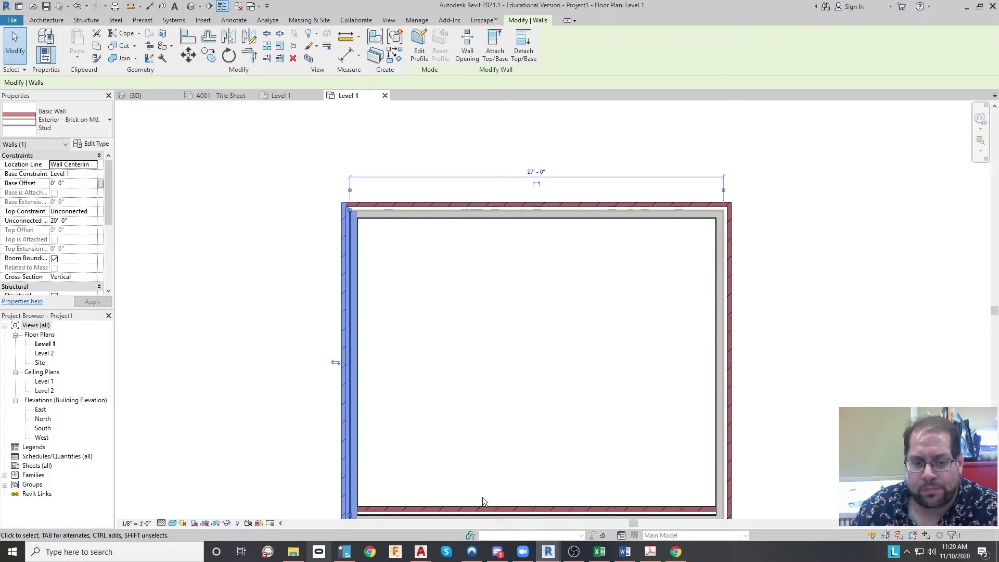
left_click(506, 510)
key("space")
scroll(765, 338, "down", 1)
middle_click_drag(828, 390, 720, 346)
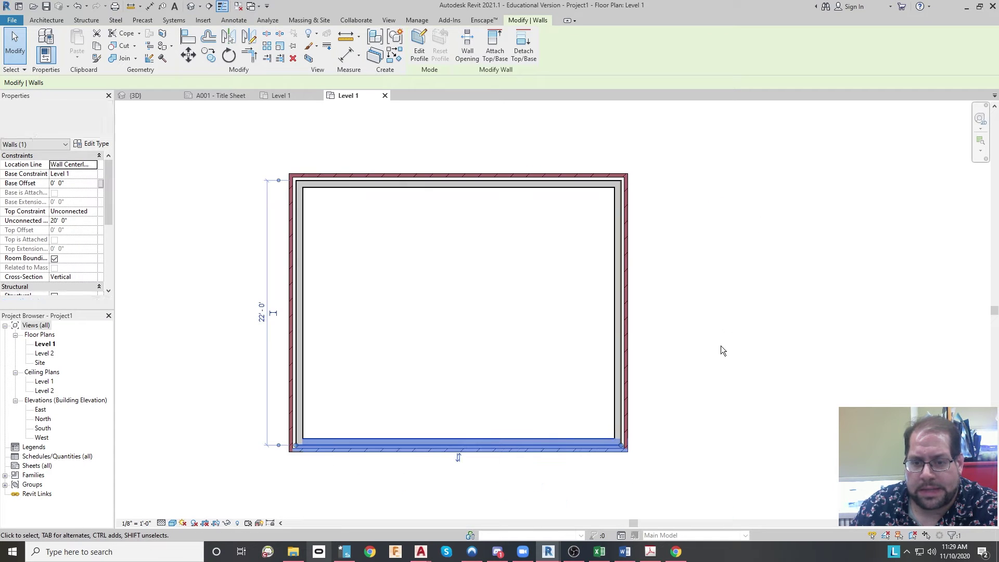
left_click(680, 293)
middle_click_drag(502, 307, 589, 274)
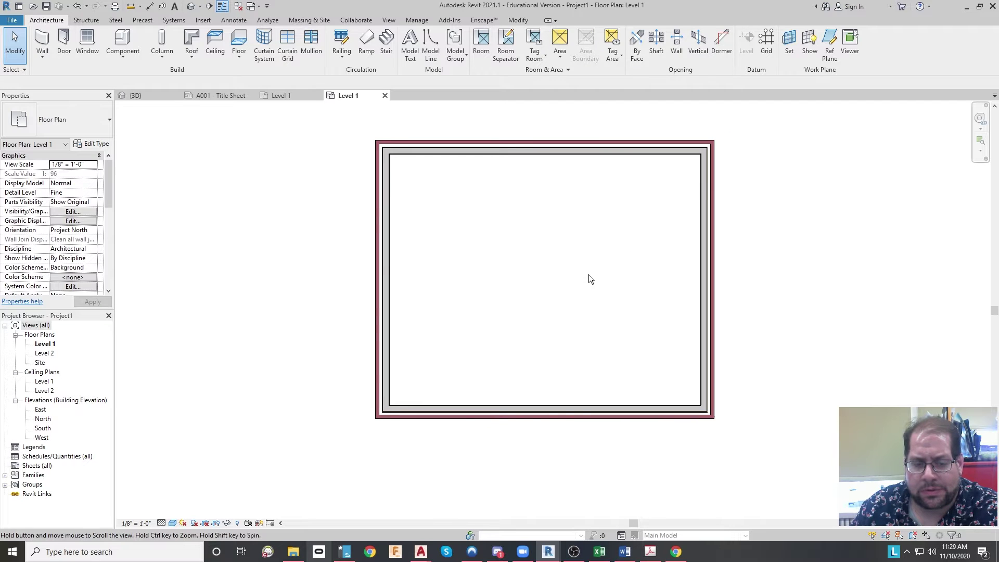
left_click(384, 254)
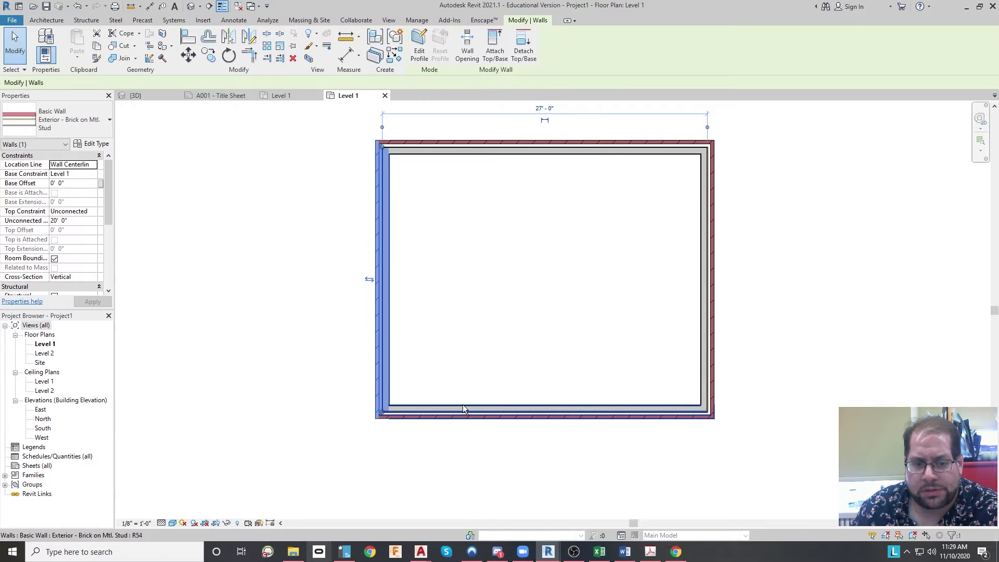
left_click(610, 435)
scroll(713, 344, "down", 1)
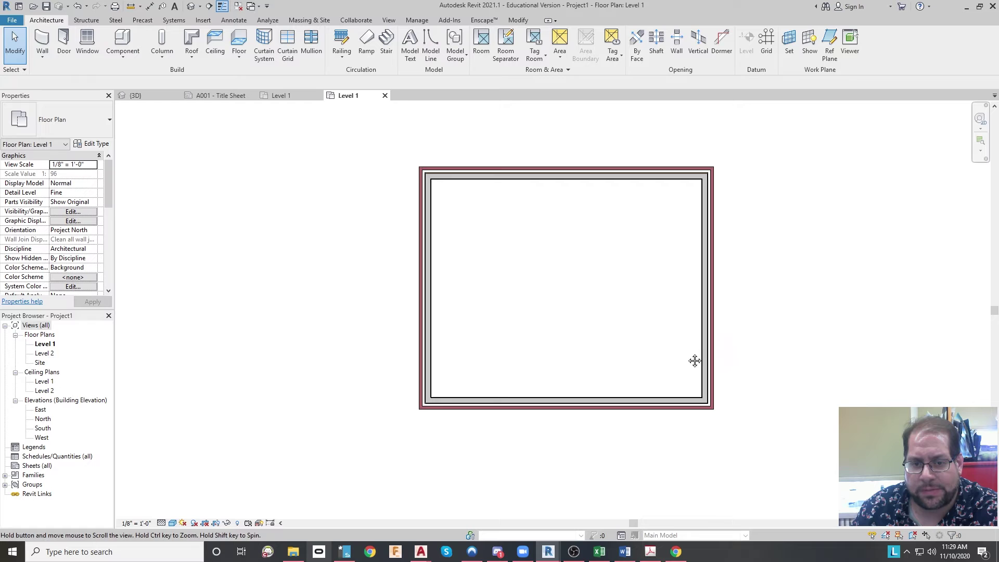
Open the default 3D view of the walled rectangle
middle_click_drag(695, 361, 571, 339)
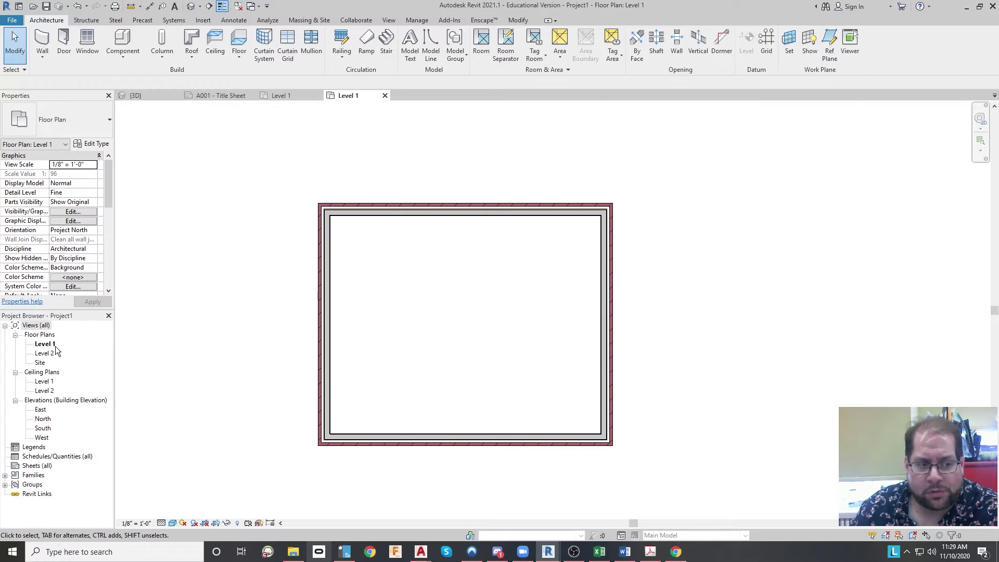
middle_click_drag(479, 292, 542, 292)
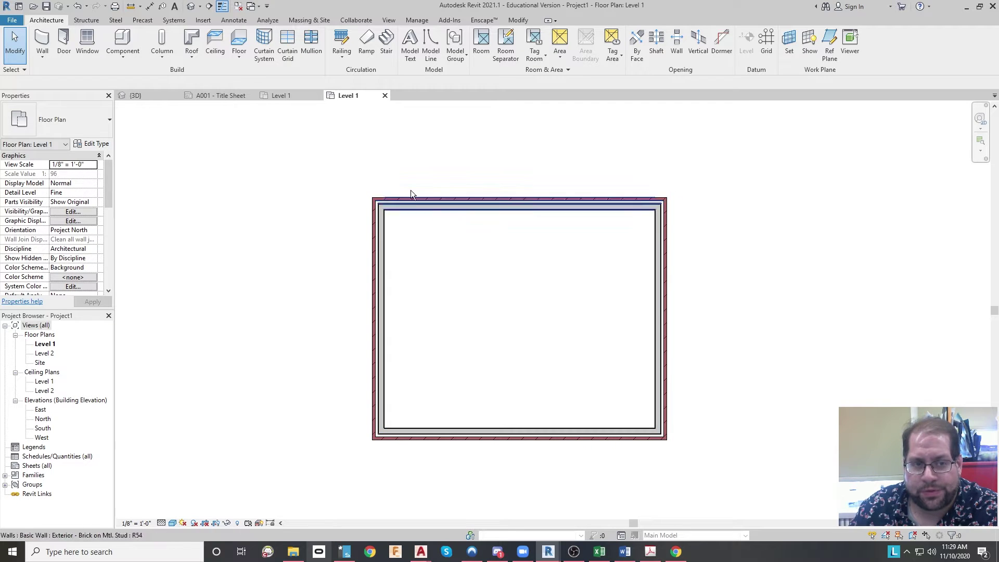
left_click(195, 9)
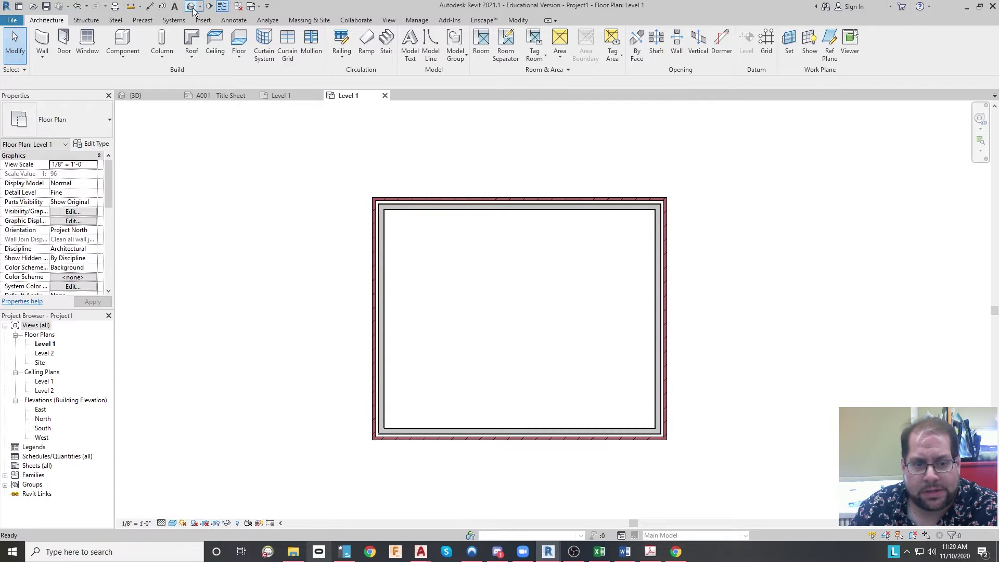
Set the 3D view's visual style to Consistent Colors and its detail level to Fine
scroll(552, 283, "up", 4)
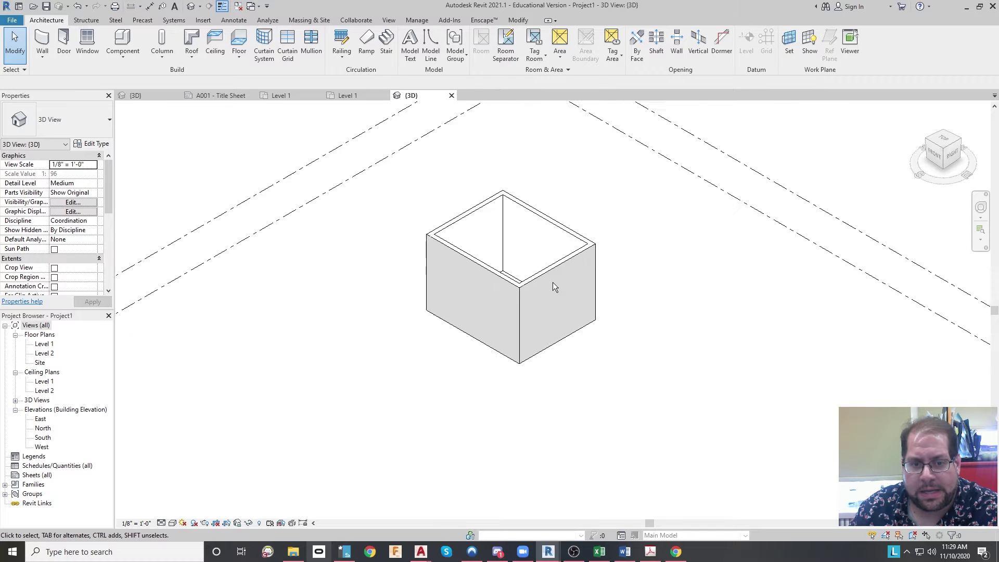
left_click(174, 524)
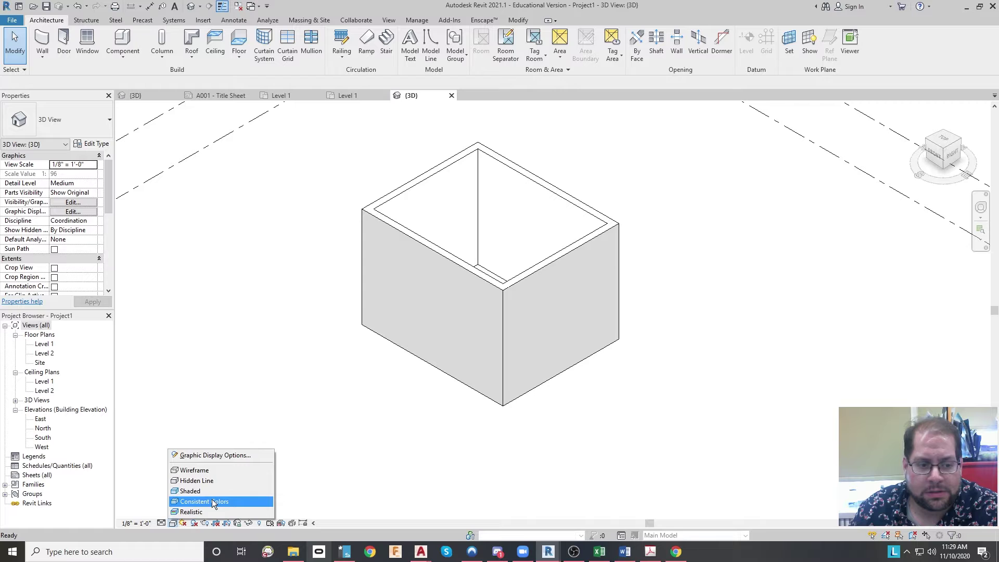
left_click(213, 502)
scroll(473, 310, "up", 2)
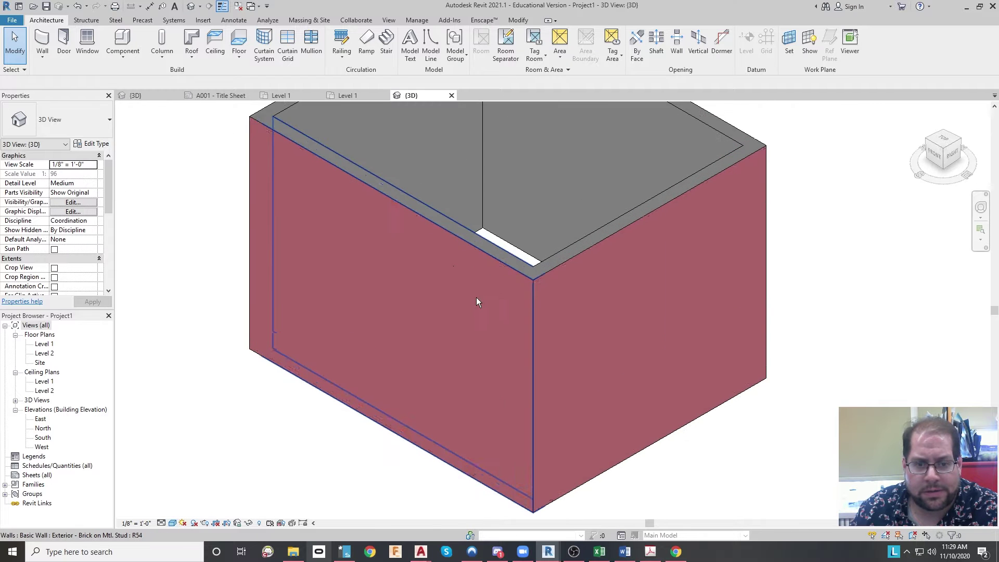
scroll(477, 297, "down", 1)
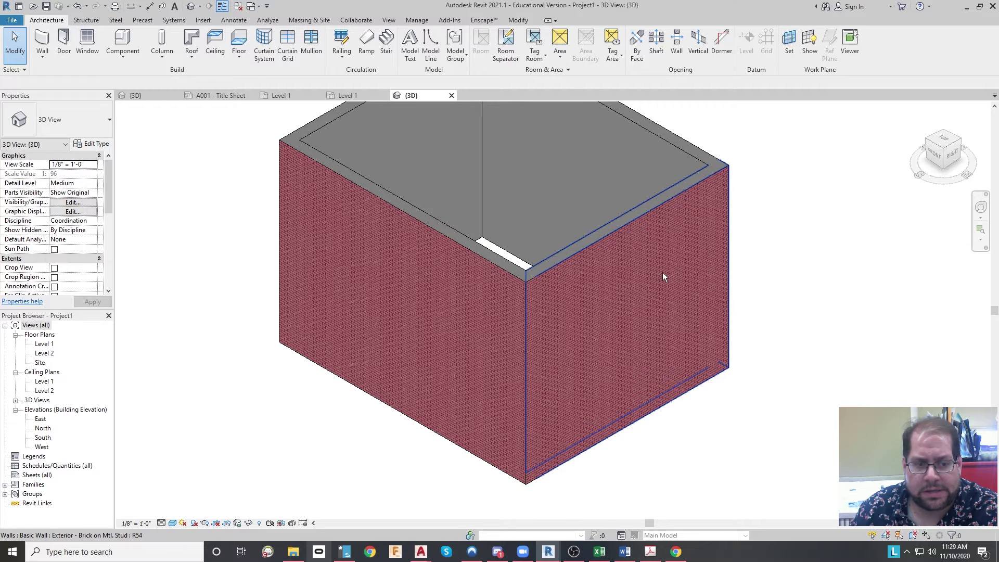
left_click(161, 523)
left_click(171, 512)
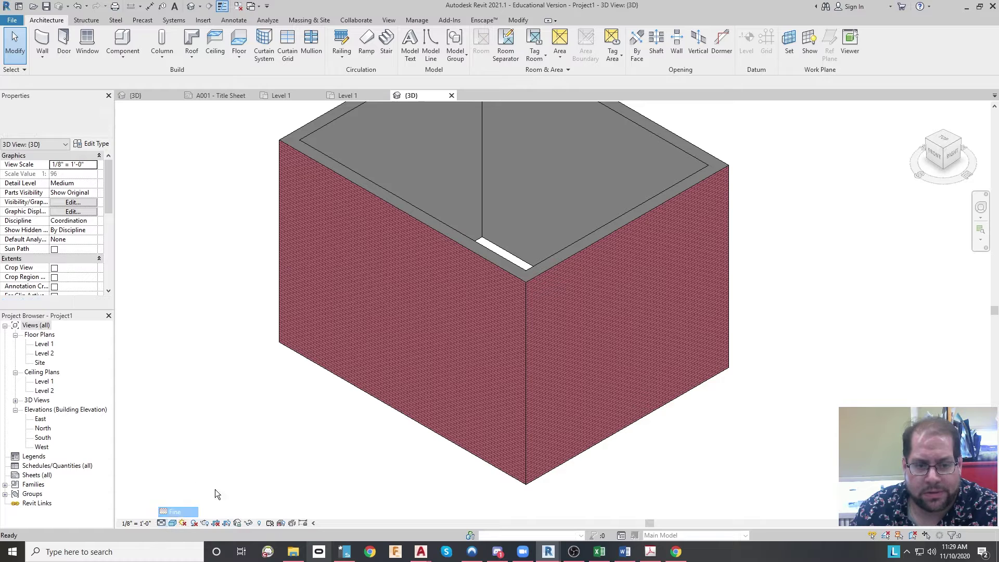
scroll(466, 312, "down", 1)
middle_click_drag(465, 311, 345, 409)
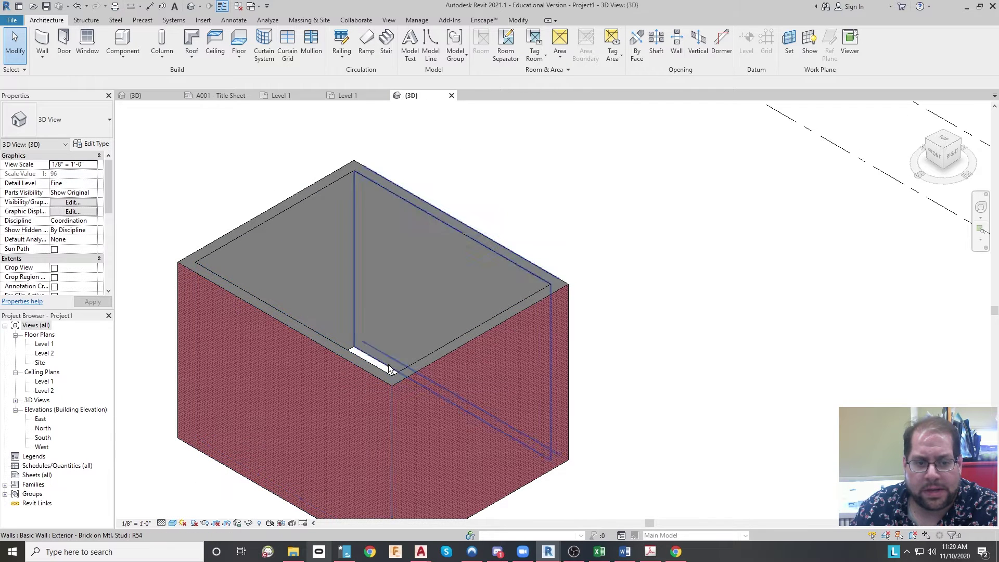
mouse_move(487, 386)
middle_mouse_down()
mouse_move(489, 301)
mouse_move(531, 314)
middle_mouse_up()
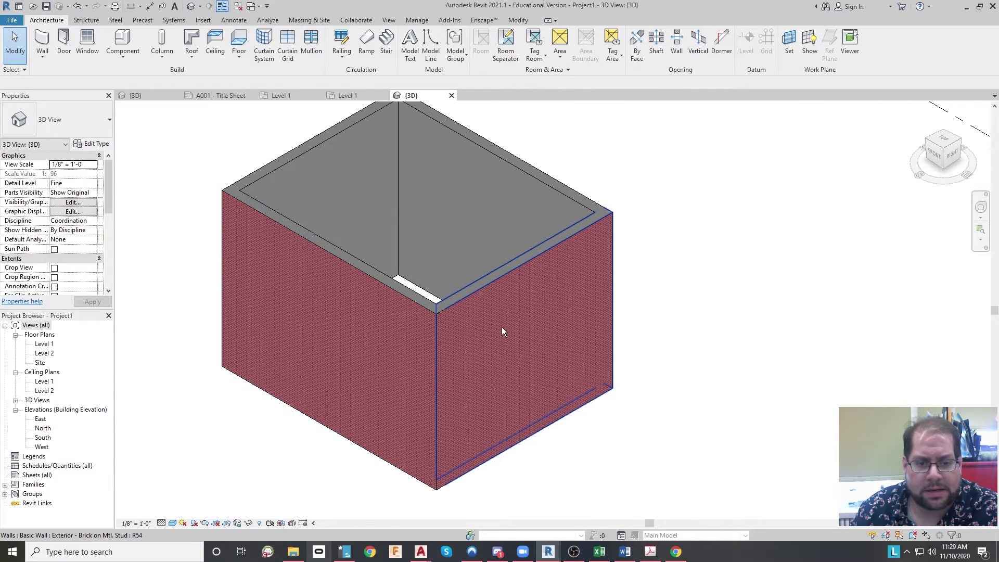
Set the top constraint of all four walls to Up to level: Level 2
left_click(389, 283)
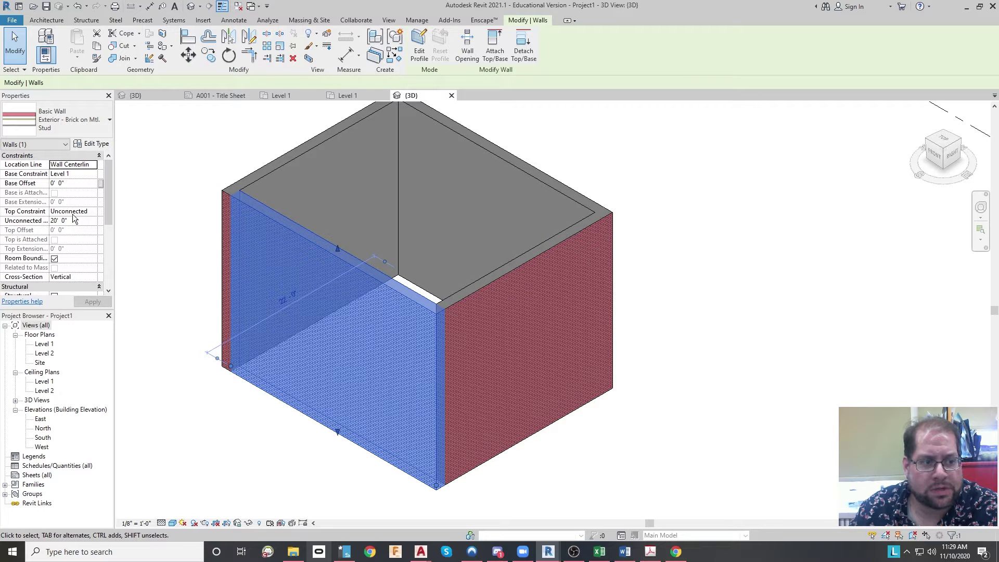
scroll(354, 295, "down", 1)
left_click(659, 447)
left_click_drag(649, 457, 228, 212)
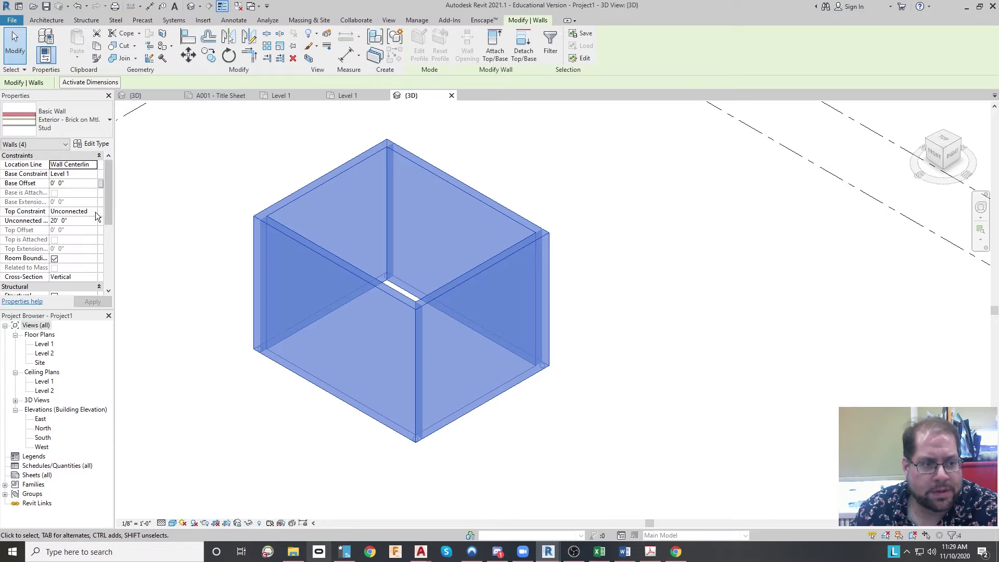
left_click(76, 236)
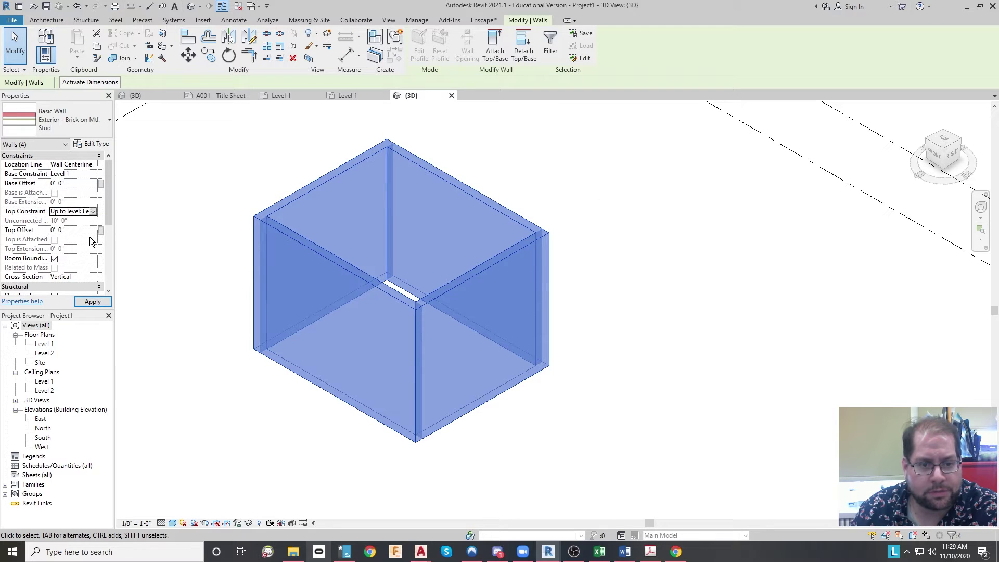
left_click(532, 374)
middle_click_drag(632, 407, 710, 405)
left_click(713, 404)
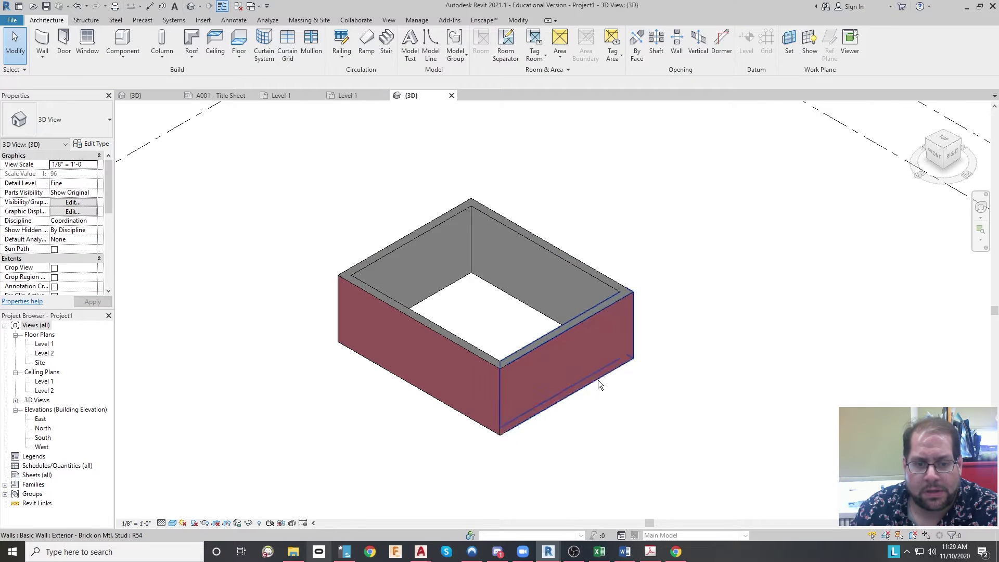
Place two Fixed 36" x 48" windows in the south wall in the 3D view, one near each end
scroll(588, 371, "up", 4)
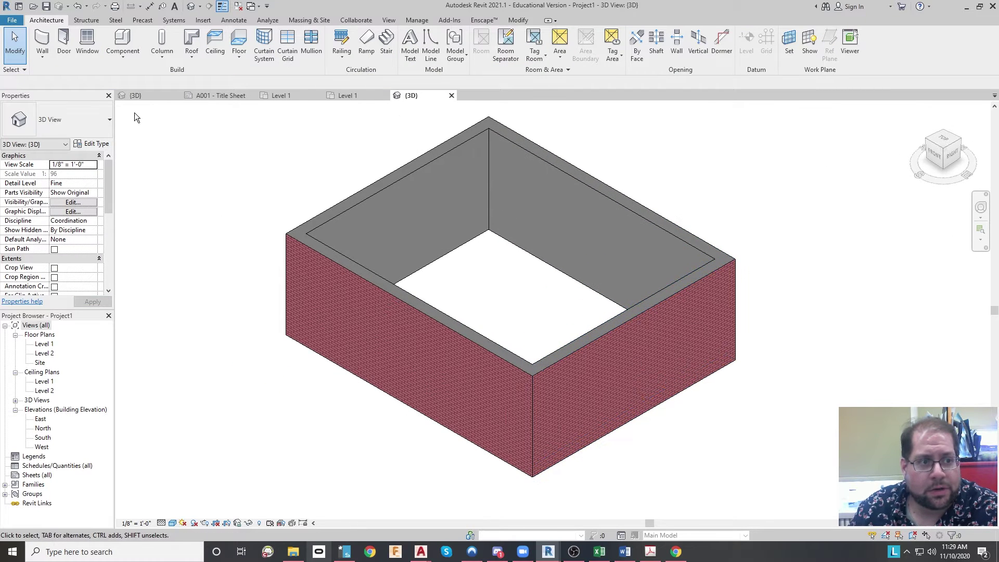
left_click(82, 56)
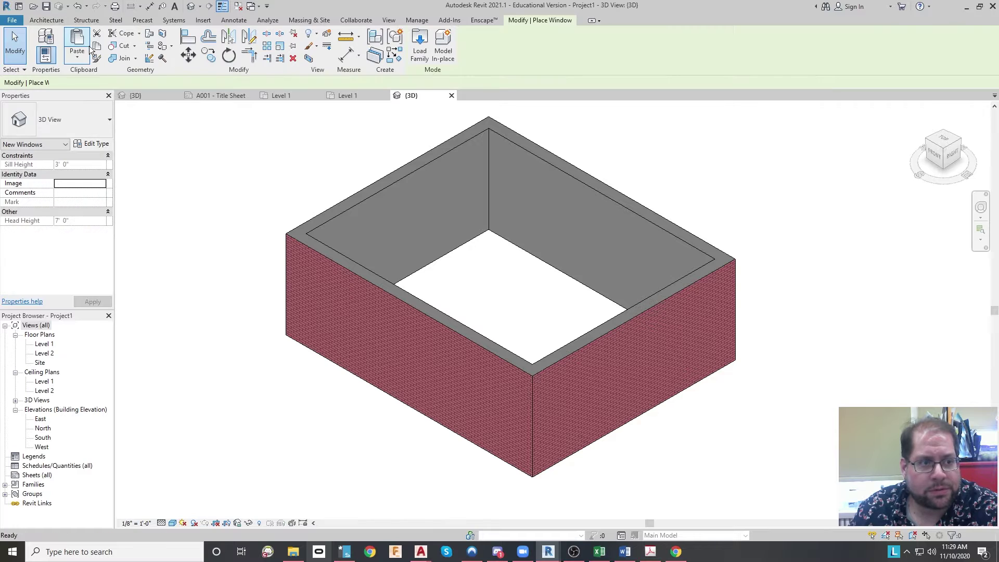
left_click(337, 324)
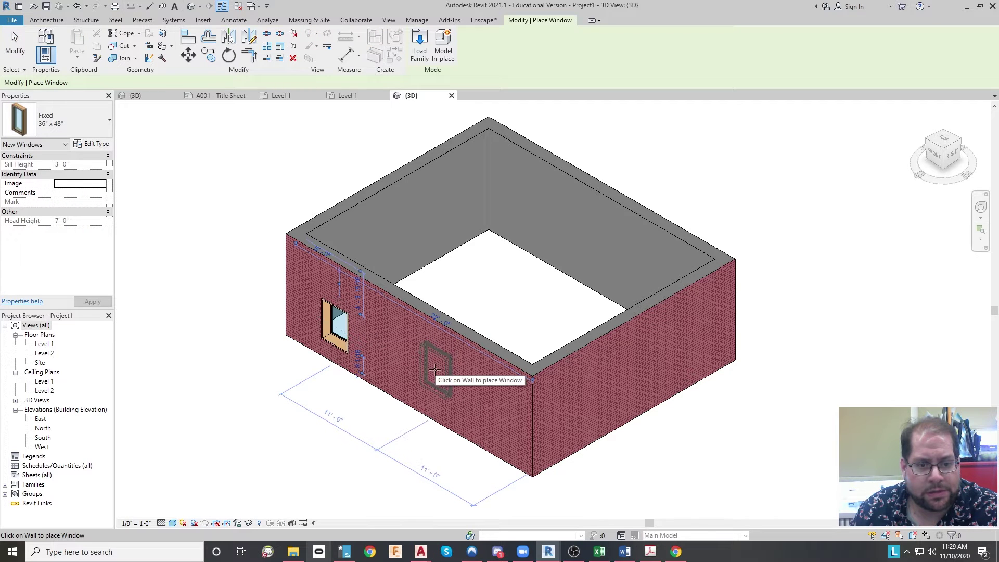
left_click(452, 388)
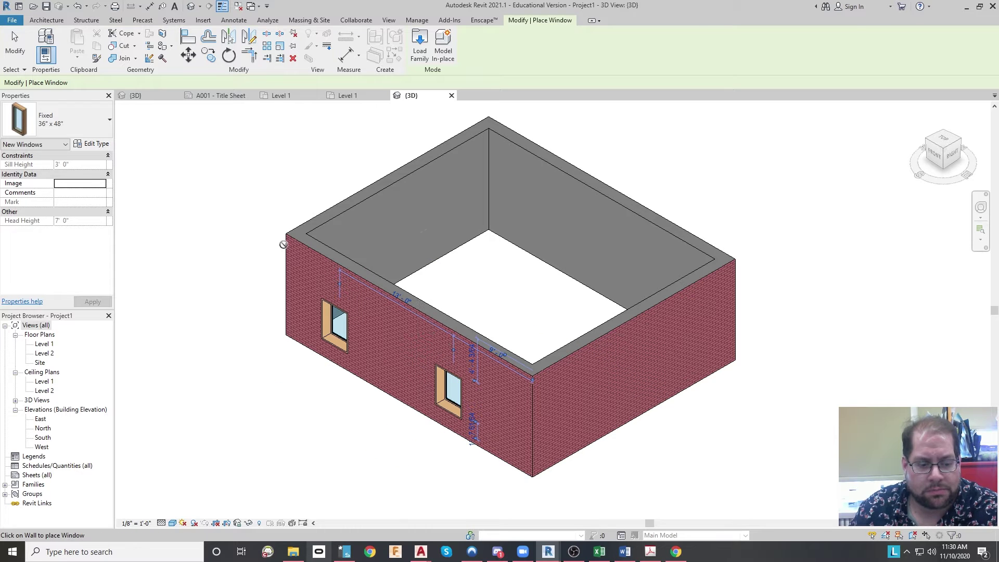
key("Escape")
Move the south wall's western window up to a 3' 6" sill height and along the wall to about 11' 6" from the west corner
left_click(336, 324)
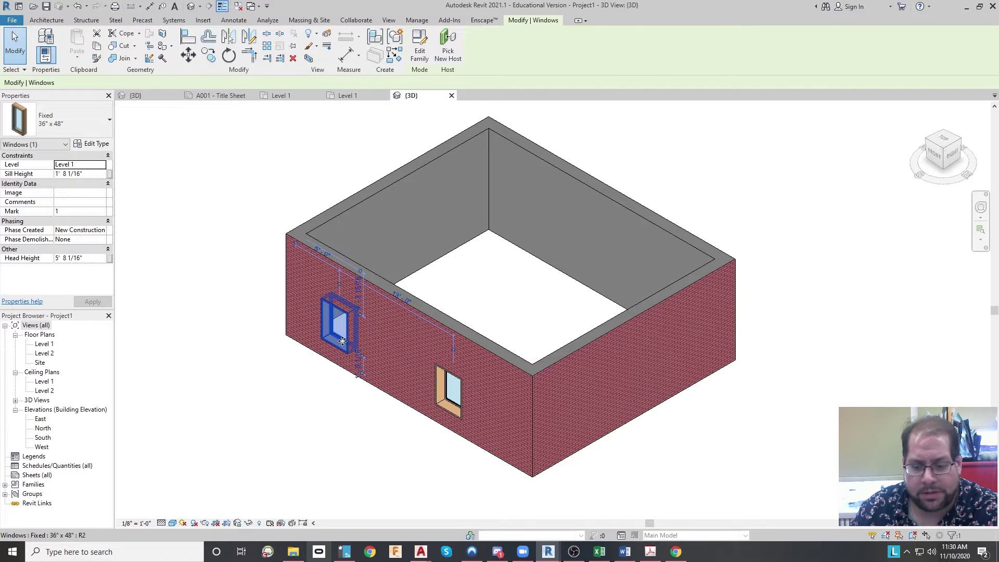
key("Up")
key("Up")
key("Up")
key("Up")
key("Up")
key("Right")
key("Right")
key("Right")
left_click_drag(363, 347, 416, 368)
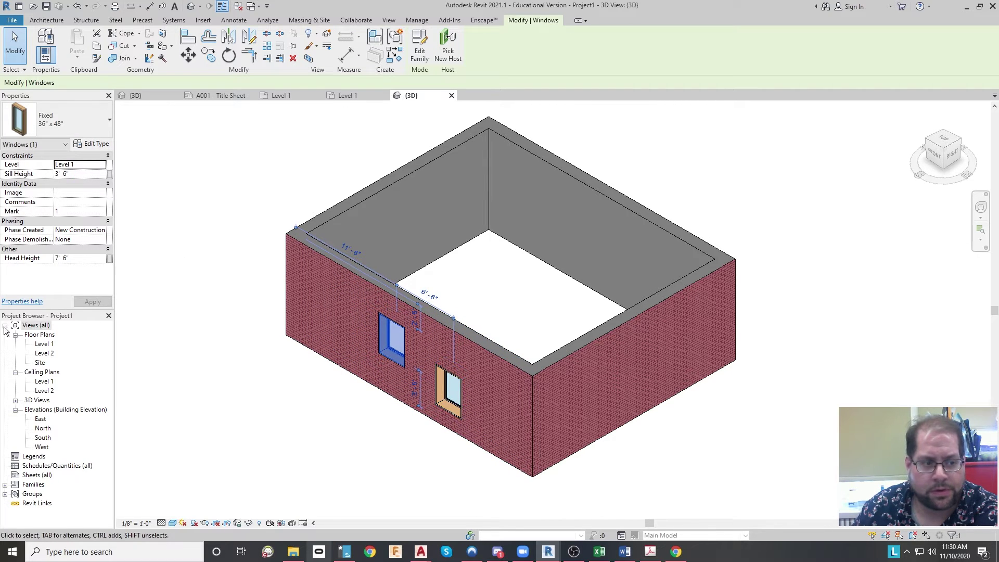
Open the Level 1 floor plan and delete both windows from the south wall
double_click(47, 344)
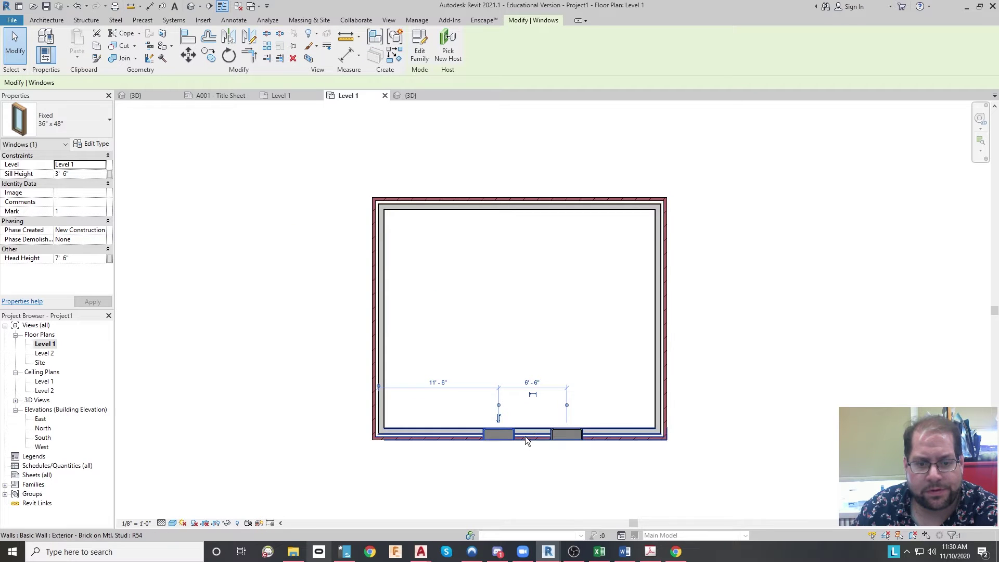
key("Delete")
left_click(499, 434)
key("Delete")
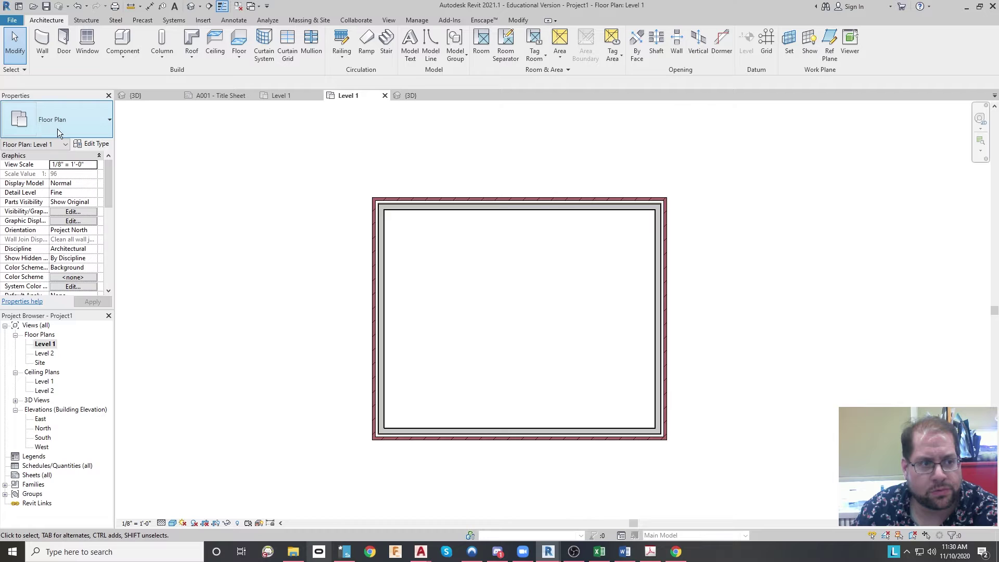
Place two Fixed 36" x 48" windows with a 3' 0" sill height in each of the four walls on the Level 1 plan
left_click(87, 43)
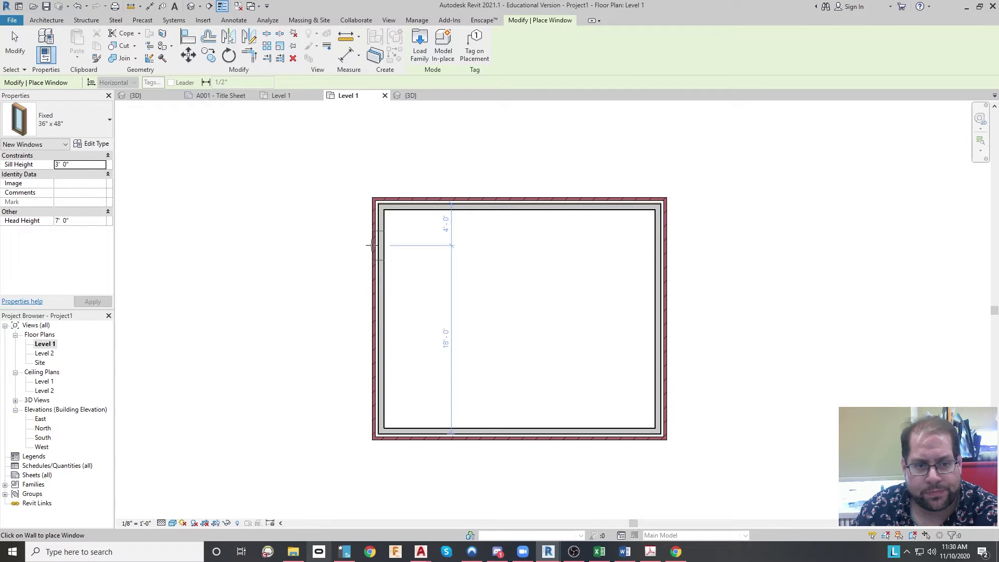
left_click(376, 244)
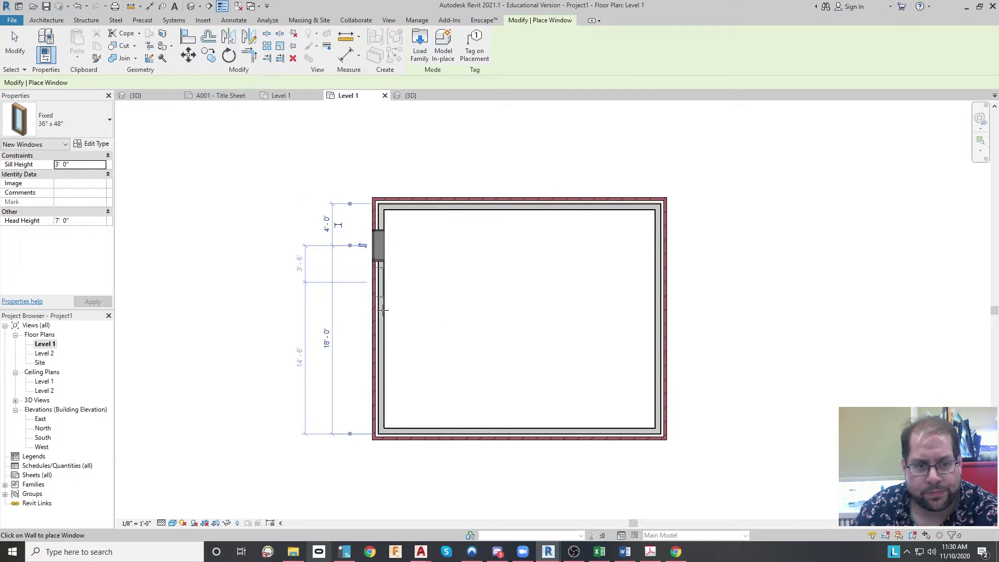
left_click(374, 388)
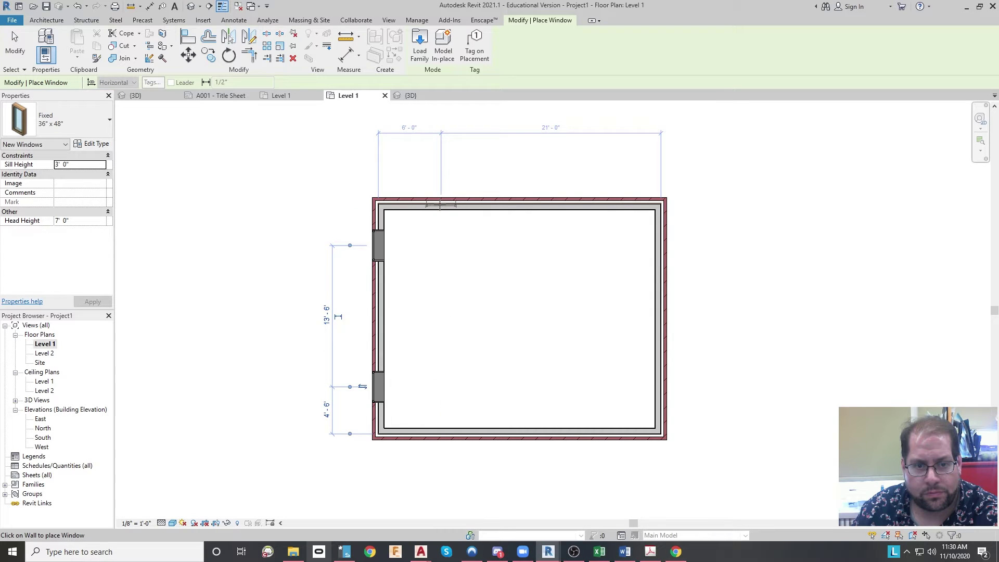
left_click(436, 203)
left_click(583, 203)
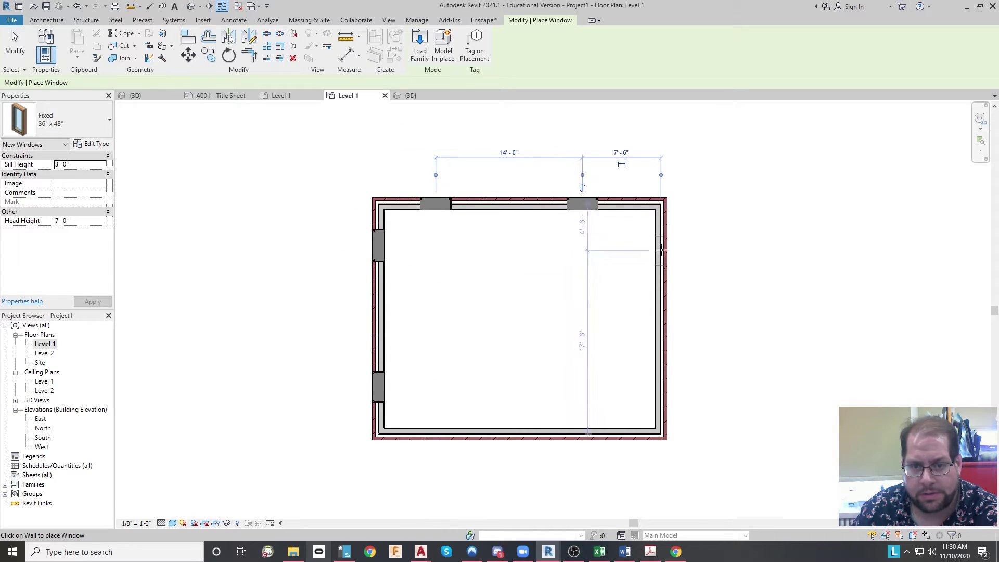
left_click(660, 251)
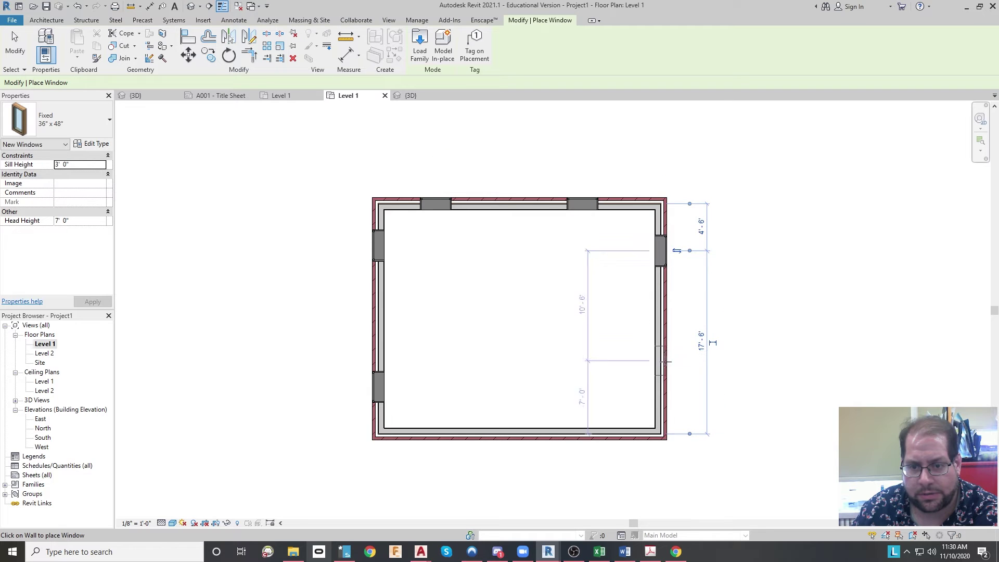
left_click(669, 361)
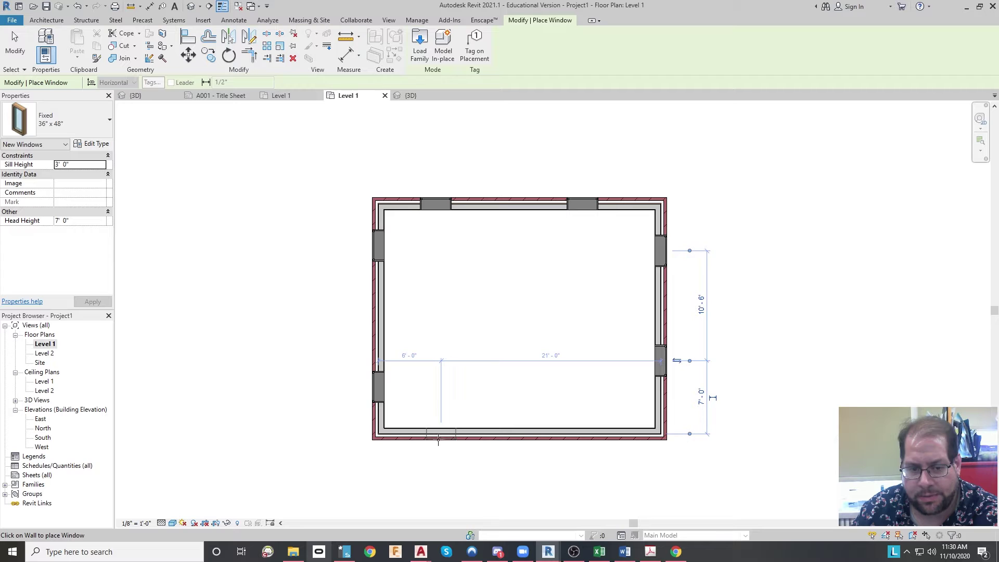
left_click(438, 440)
left_click(610, 434)
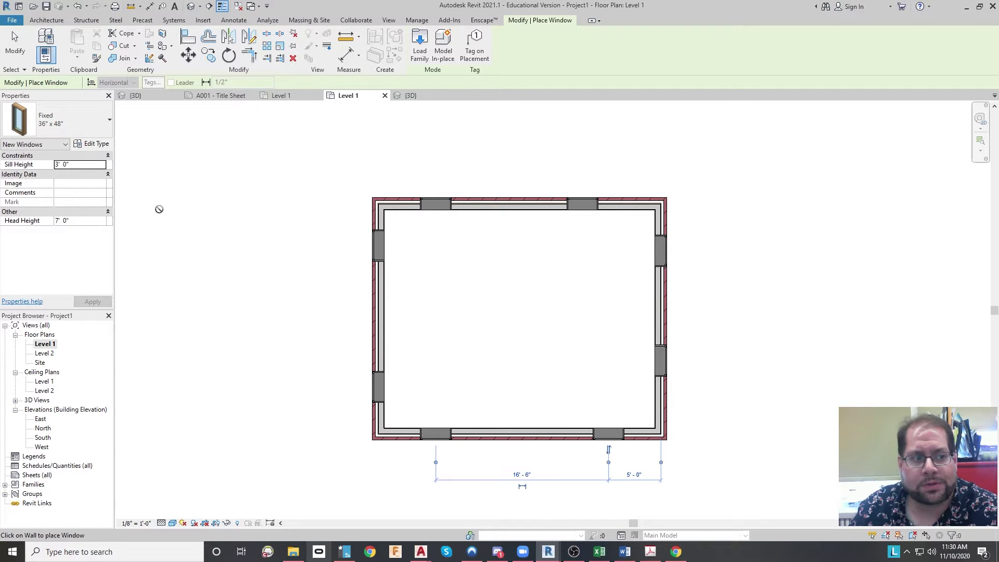
Load the residential Door-Exterior-Single-Entry-Half Arch Glass family in type 30" x 80" and place one door midway between the south wall's windows
left_click(55, 20)
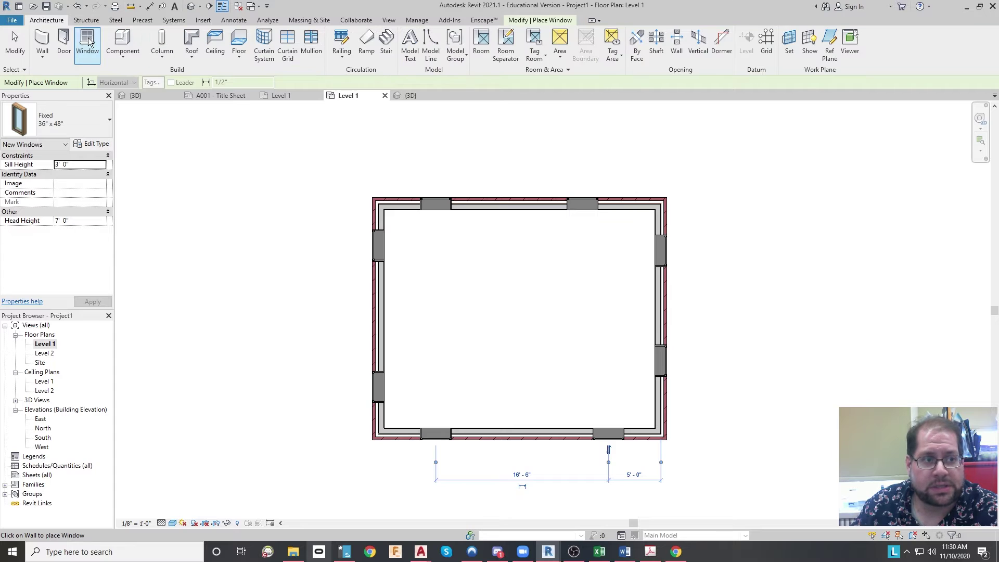
left_click(63, 41)
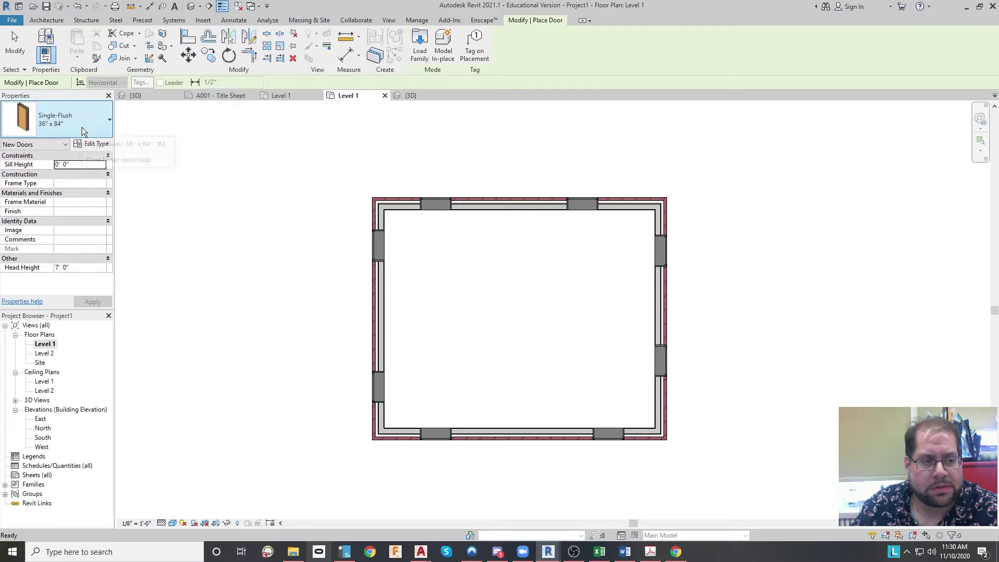
left_click(419, 50)
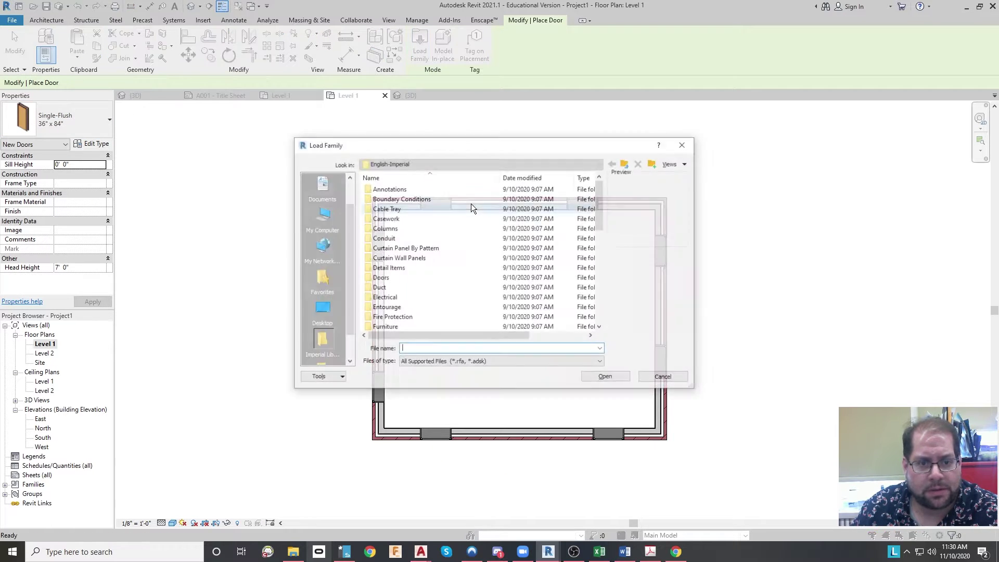
double_click(380, 278)
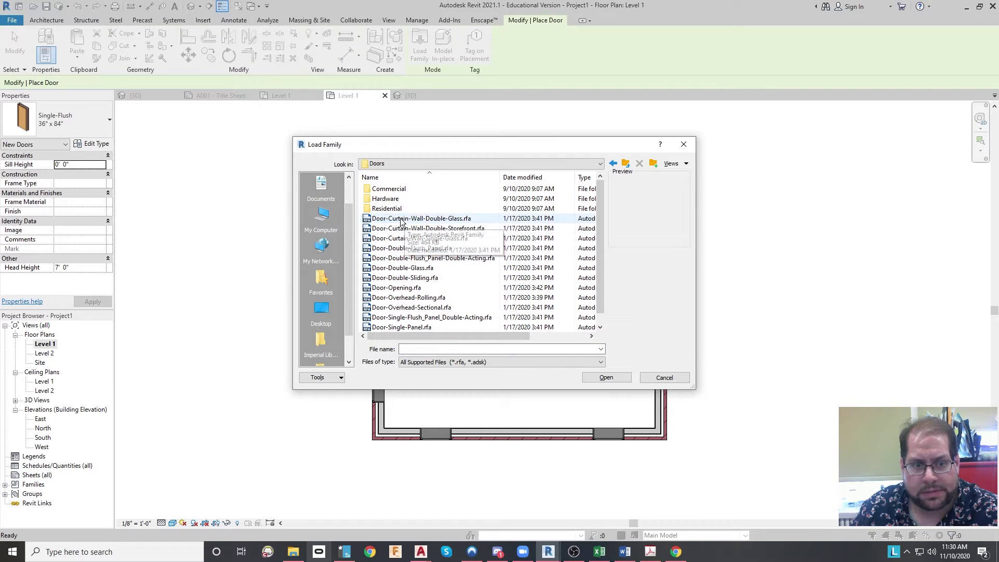
double_click(388, 210)
left_click(435, 219)
left_click(604, 378)
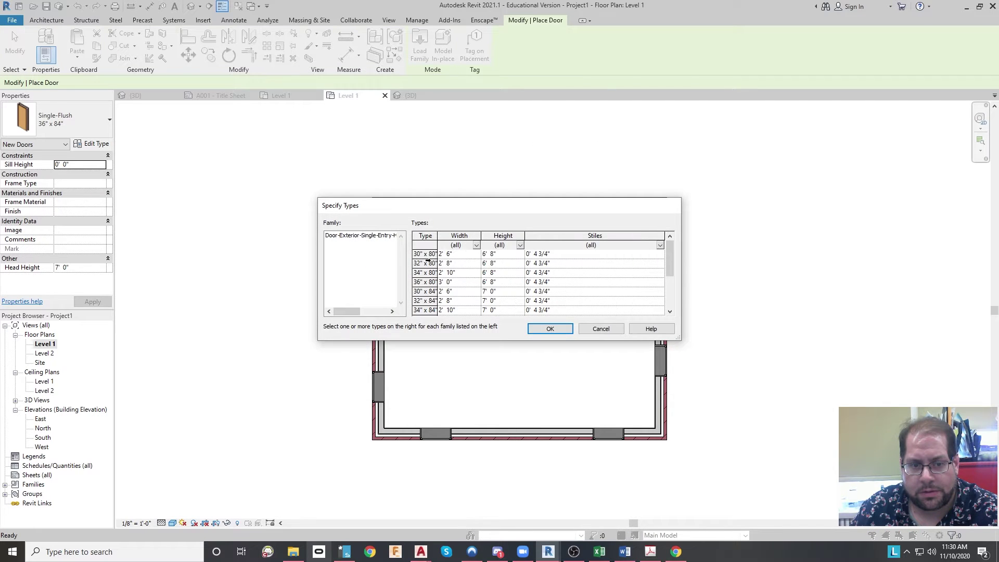
left_click(425, 255)
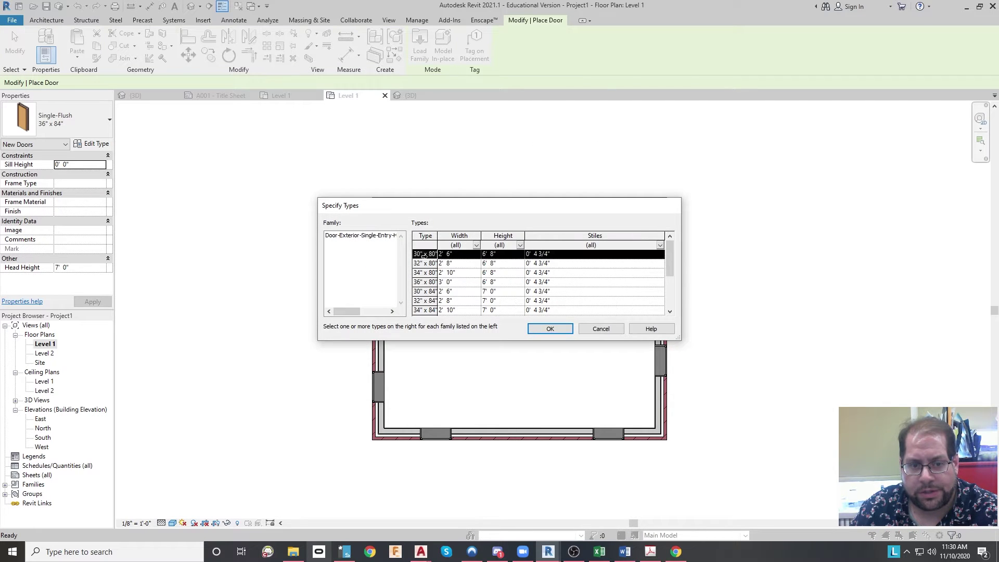
left_click(536, 332)
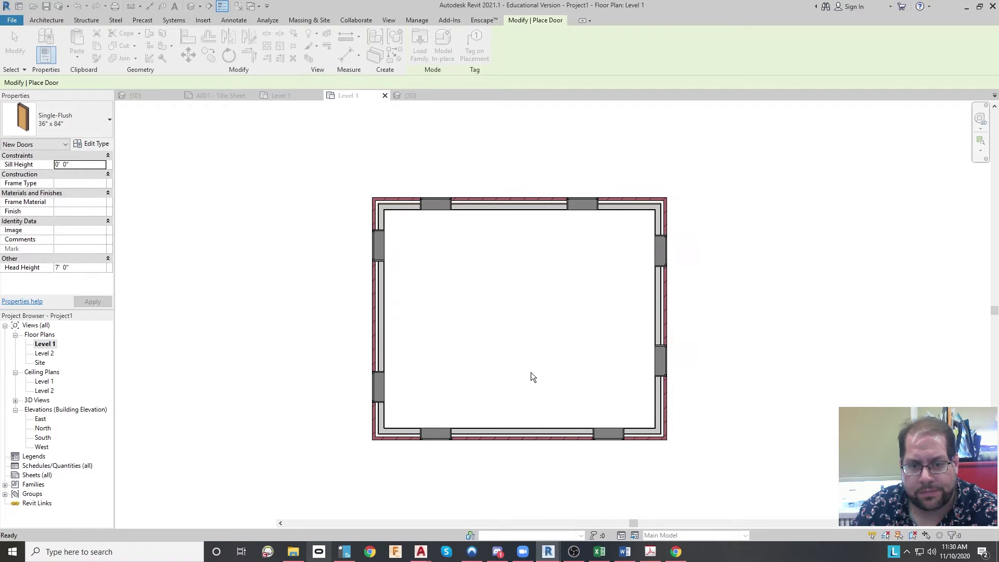
left_click(522, 436)
key("Escape")
Open the {3D} view to inspect the door and windows, including from the top
left_click(15, 400)
double_click(42, 410)
scroll(385, 375, "up", 2)
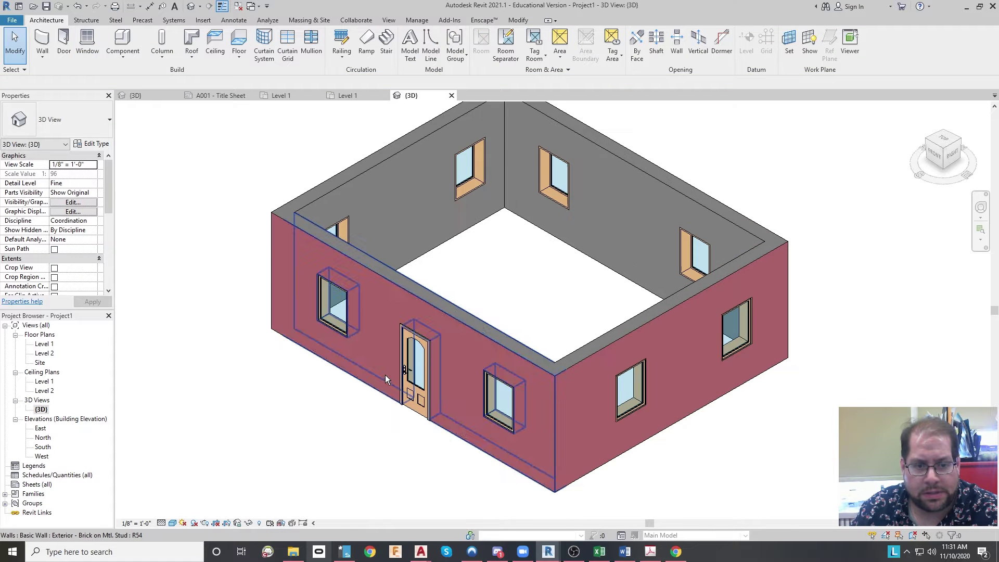
mouse_move(624, 320)
middle_mouse_down()
mouse_move(640, 318)
mouse_move(613, 335)
middle_mouse_up()
left_click(946, 139)
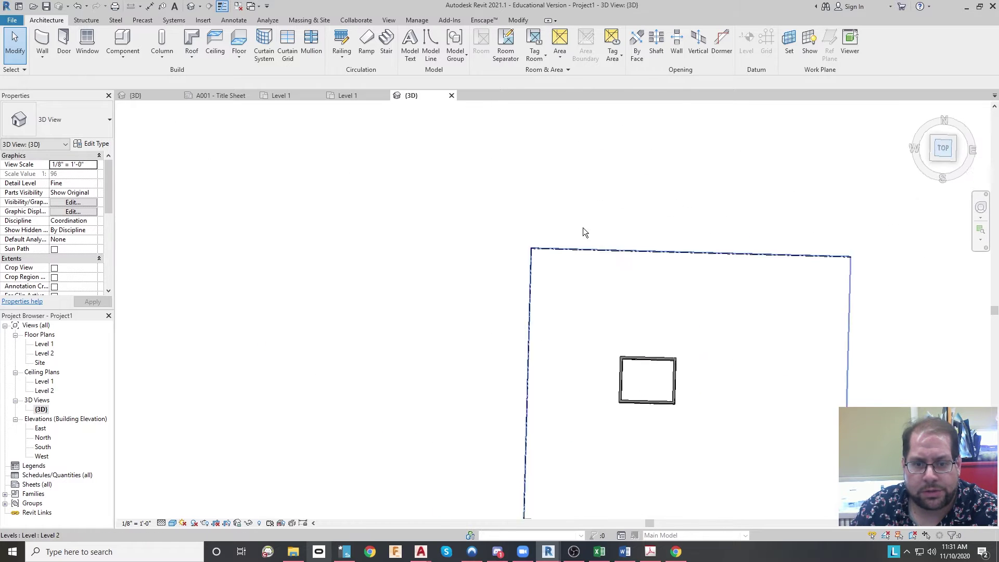
On the Level 1 plan, create a Wood Joist 10" - Wood Finish floor with a rectangular boundary snapped to the inside corners of the exterior walls
scroll(497, 273, "up", 4)
scroll(460, 290, "up", 3)
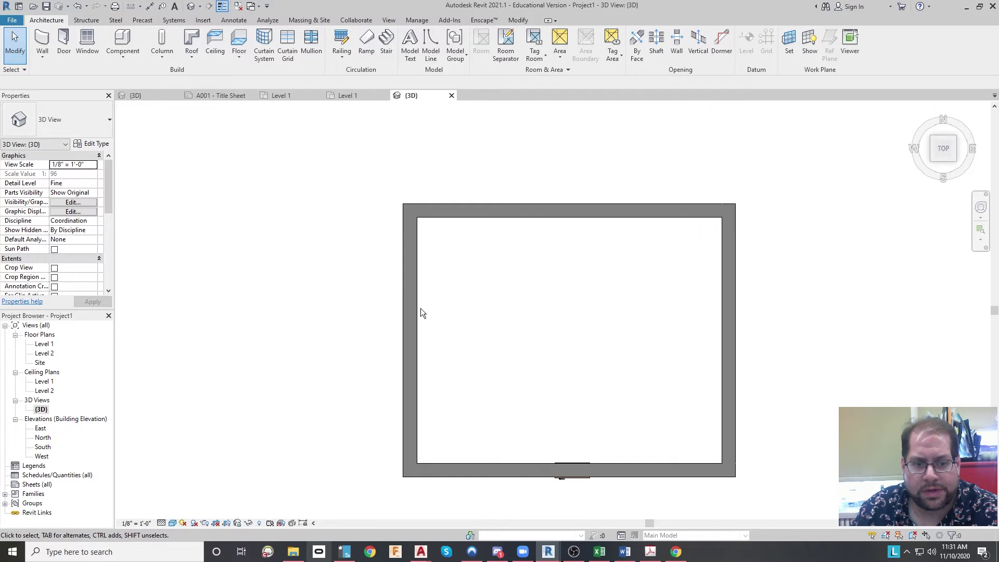
double_click(50, 344)
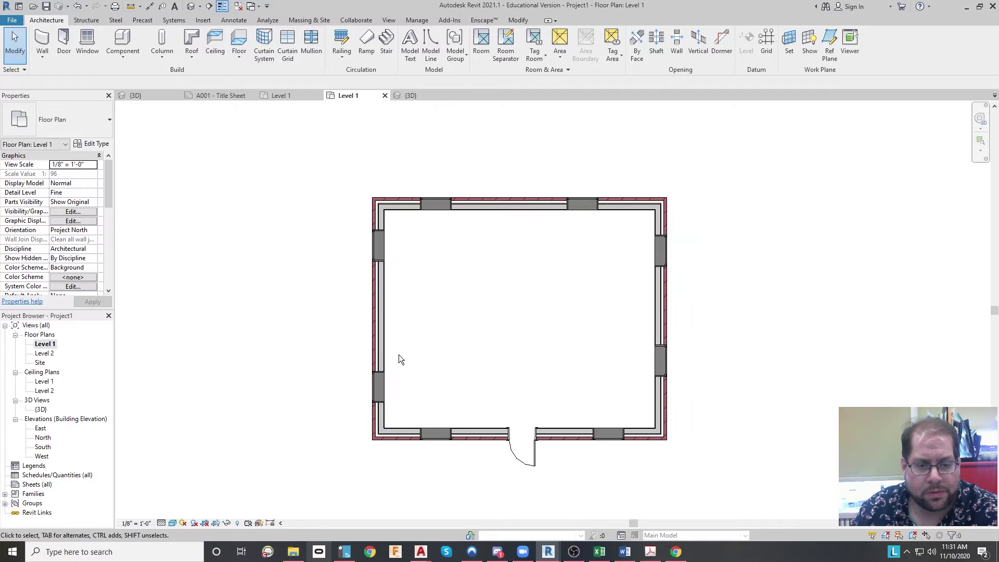
scroll(406, 354, "up", 1)
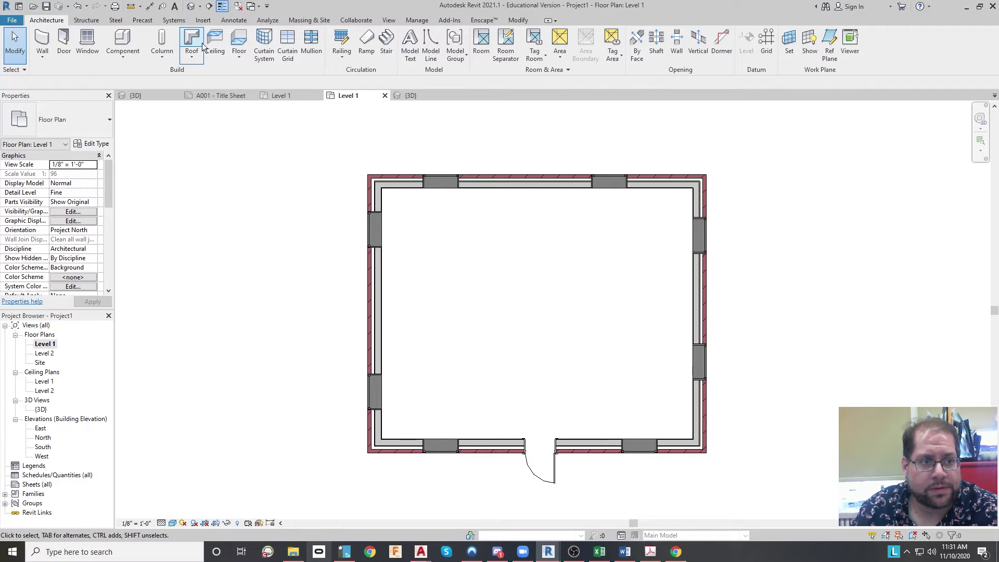
left_click(239, 44)
left_click(74, 127)
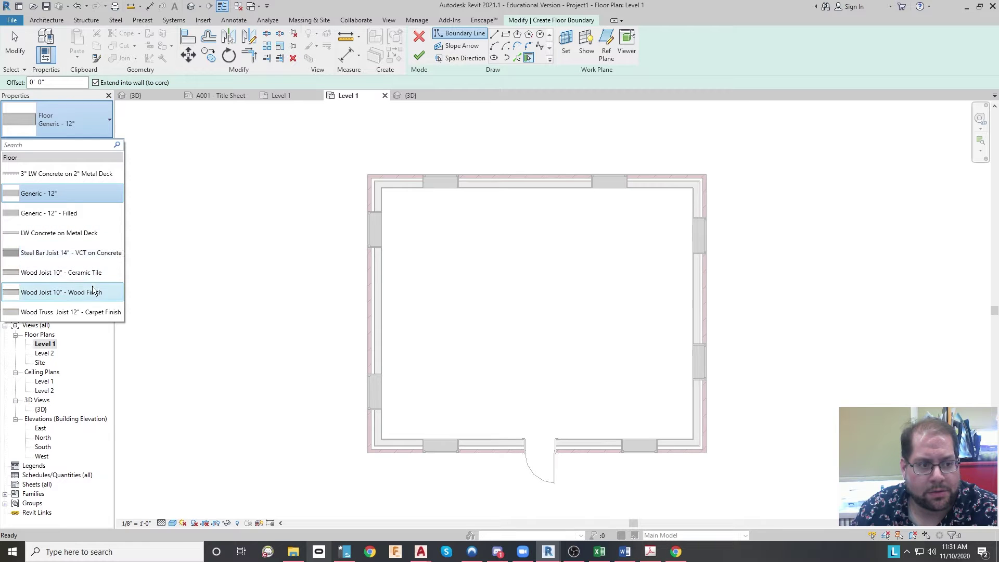
left_click(92, 292)
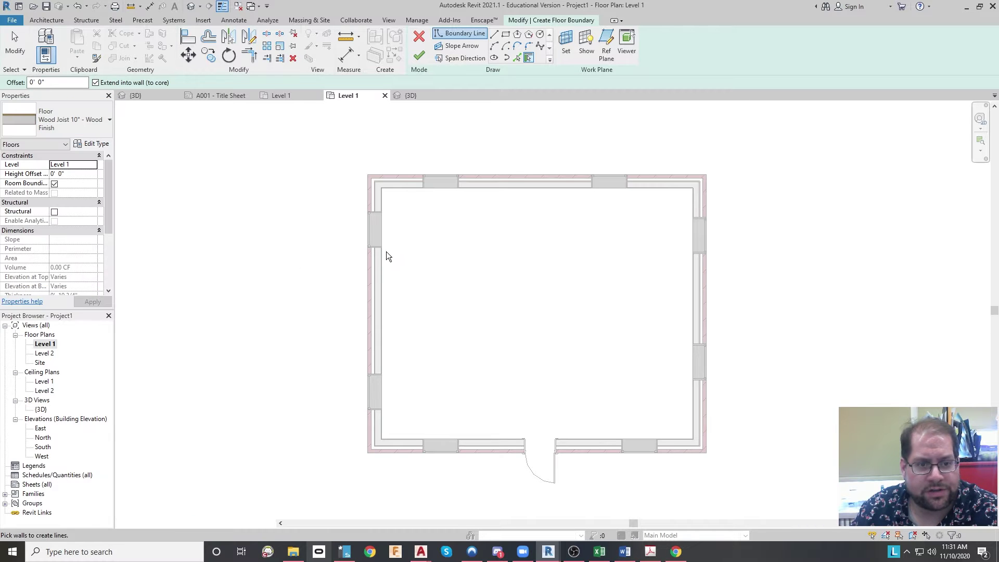
left_click(506, 34)
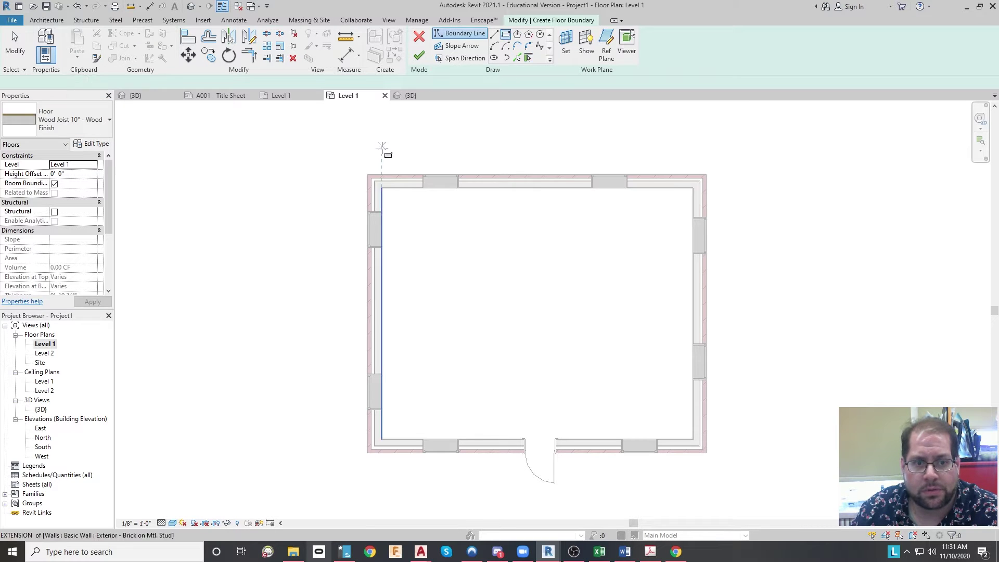
left_click(382, 191)
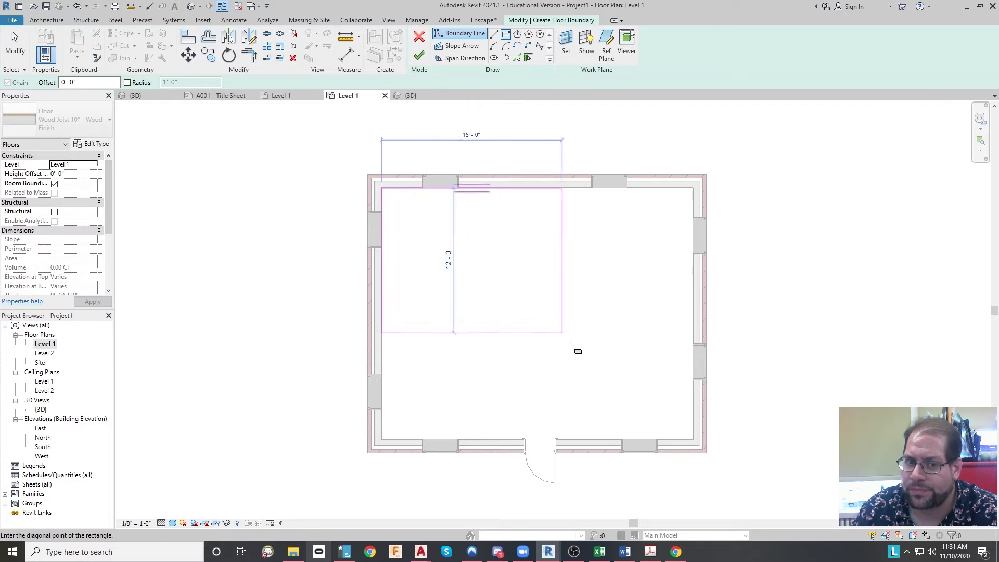
left_click(692, 438)
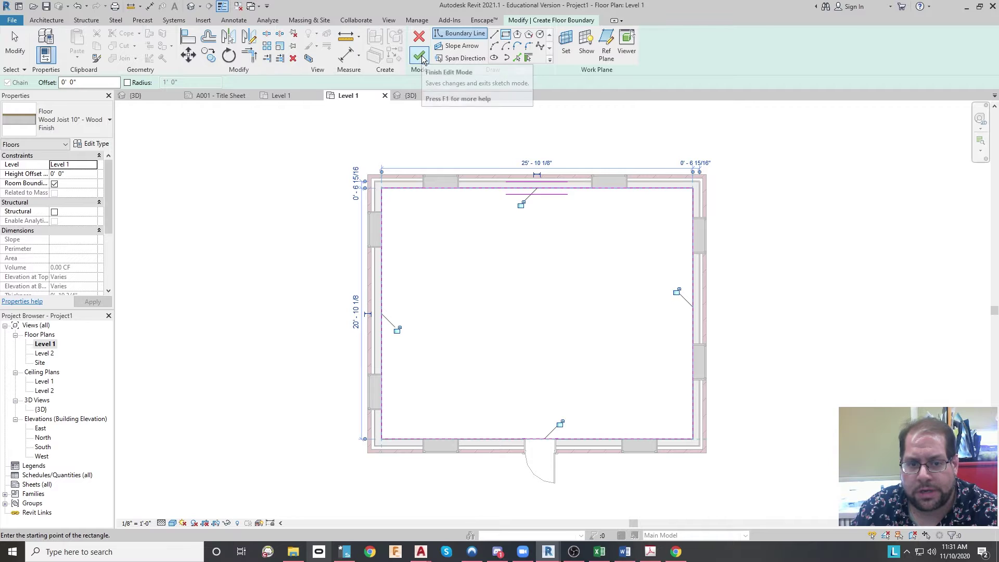
left_click(422, 60)
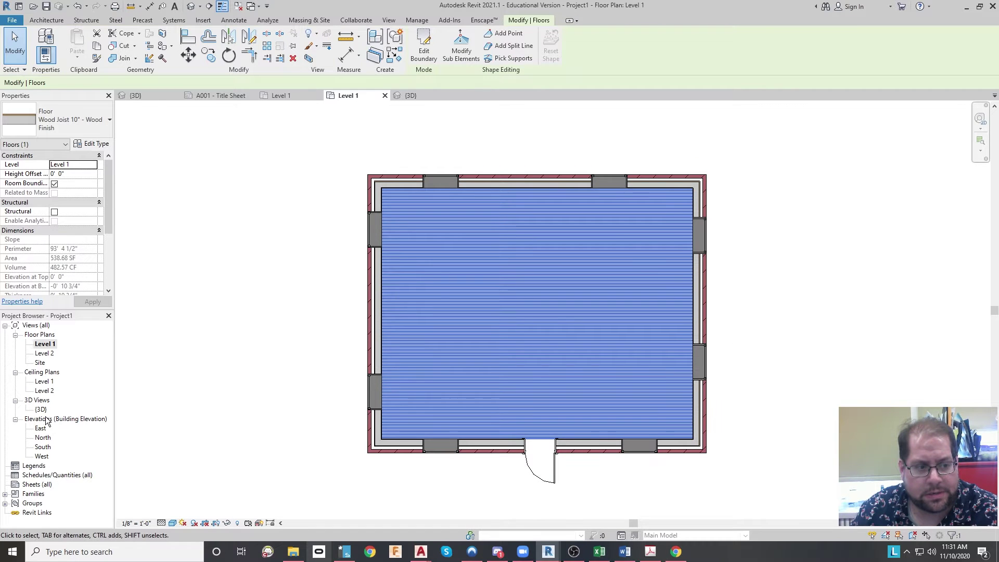
Open the {3D} view to inspect the new floor inside the walls
double_click(39, 410)
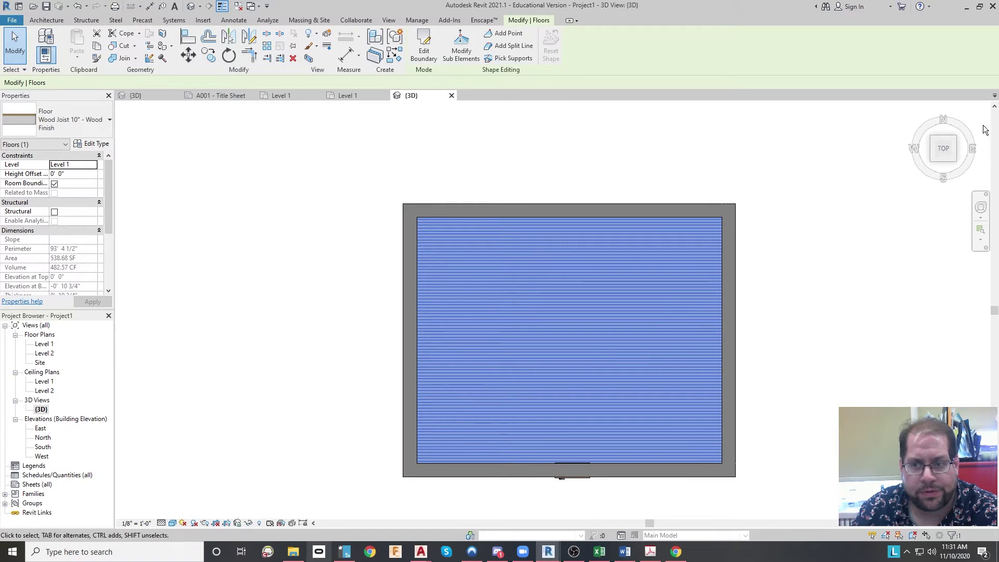
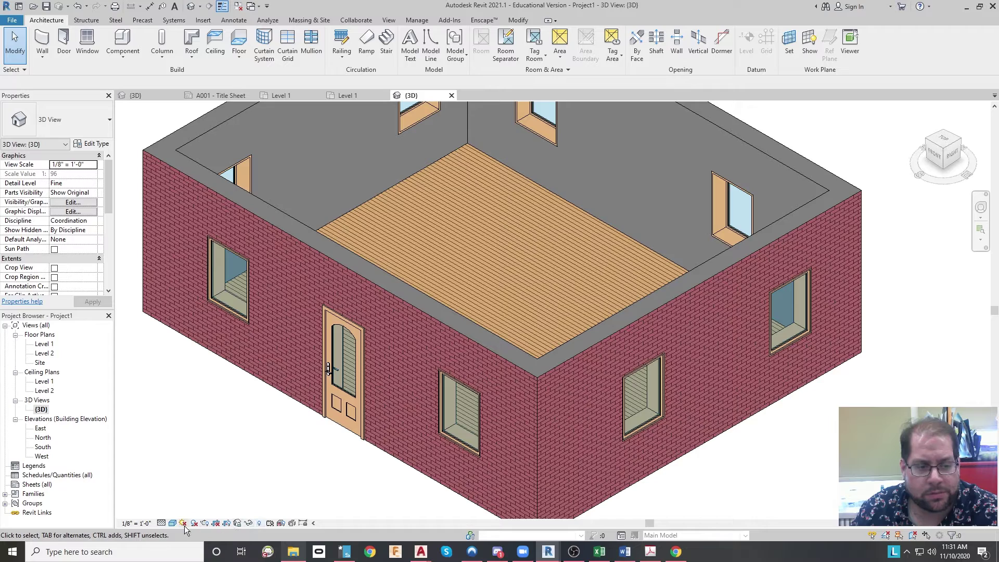
Set the 3D view's visual style to Realistic and inspect the materials on the walls, floor, door and windows
left_click(183, 523)
left_click(204, 515)
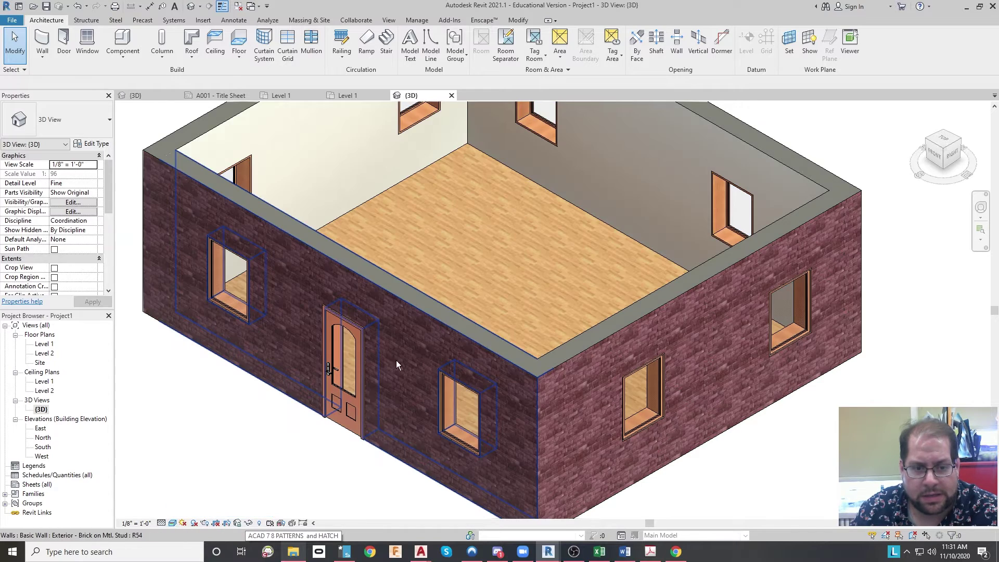
middle_click_drag(588, 255, 552, 327, "shift")
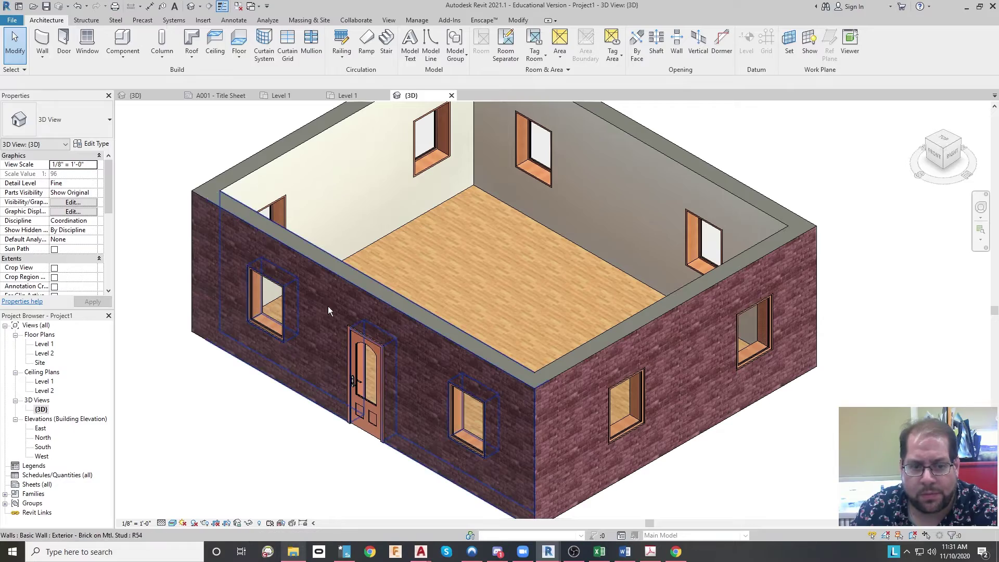
scroll(562, 395, "up", 3)
scroll(566, 411, "up", 1)
scroll(568, 400, "down", 2)
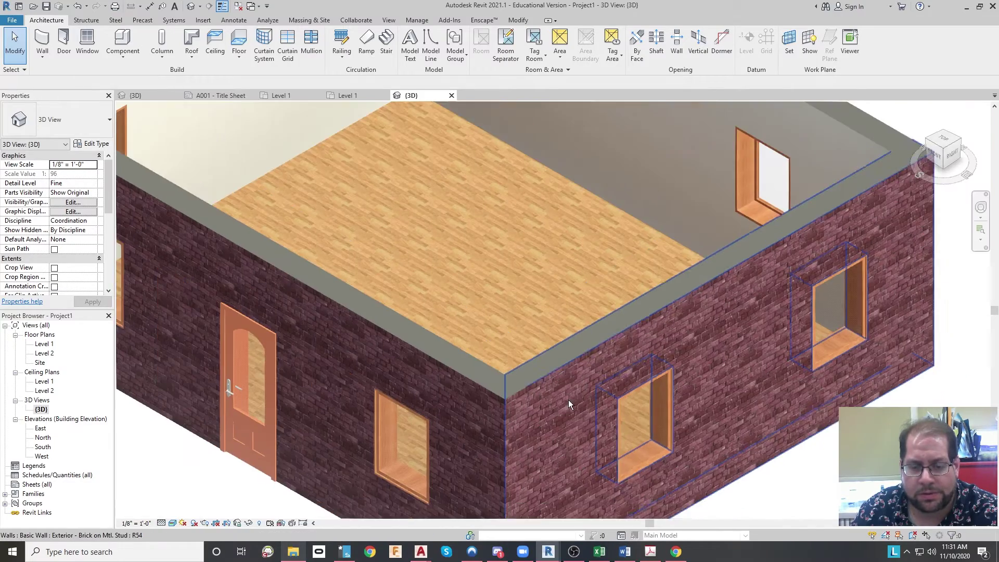
middle_click_drag(568, 400, 584, 340)
scroll(585, 215, "down", 5)
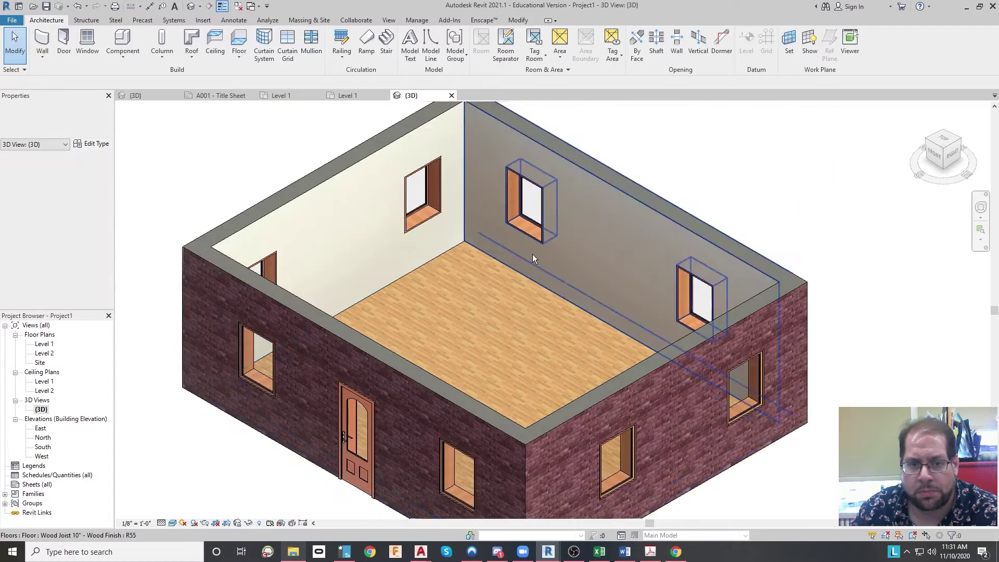
middle_click_drag(533, 254, 574, 279)
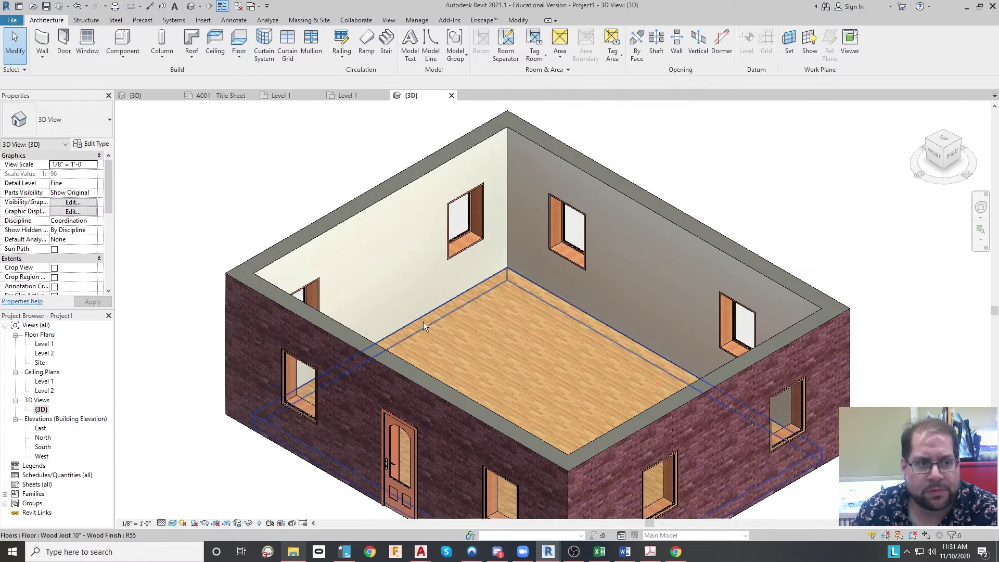
scroll(519, 208, "down", 1)
middle_click_drag(533, 240, 472, 312)
scroll(468, 316, "down", 1)
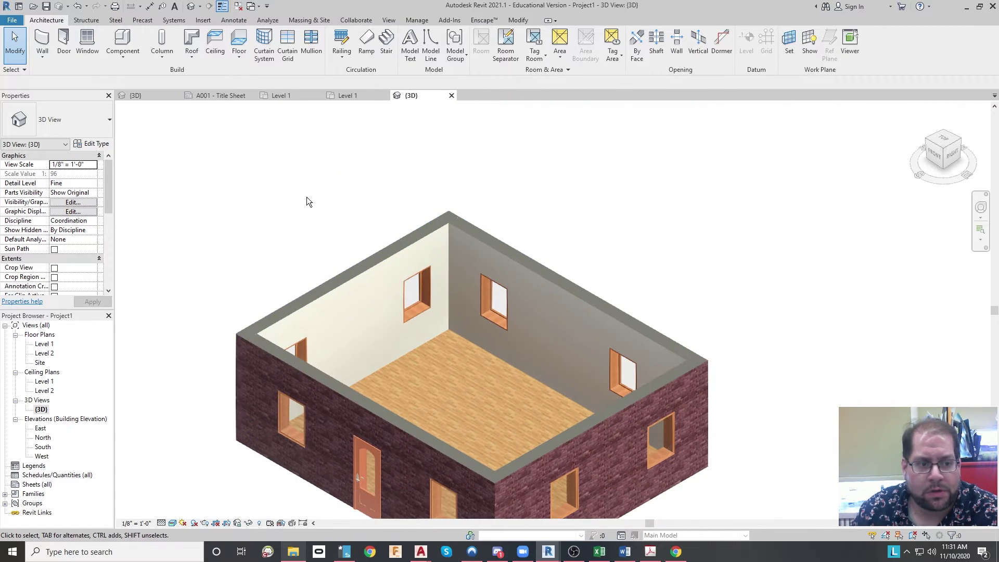
Open the Level 1 floor plan
double_click(43, 345)
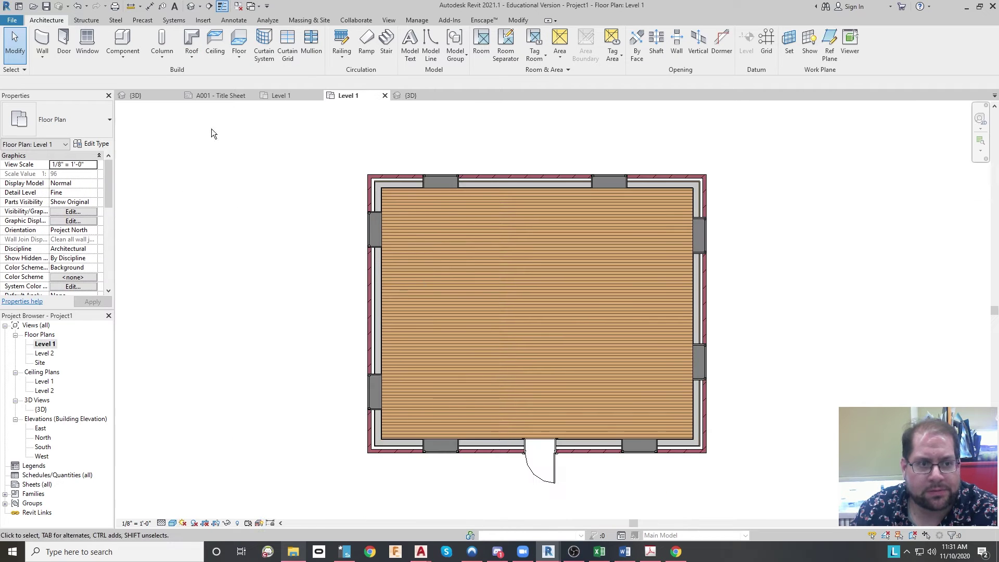
left_click(191, 45)
left_click(473, 284)
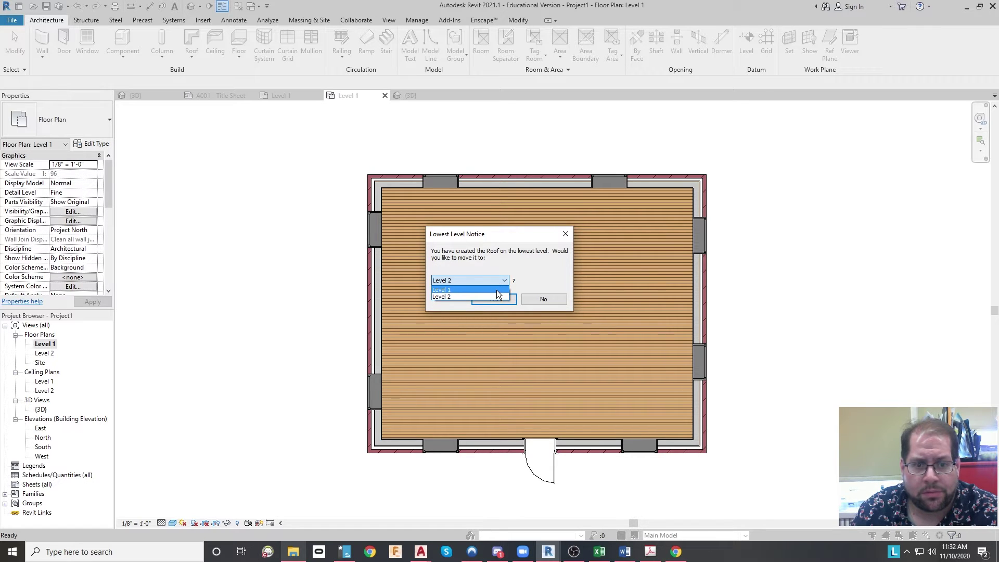
left_click(452, 296)
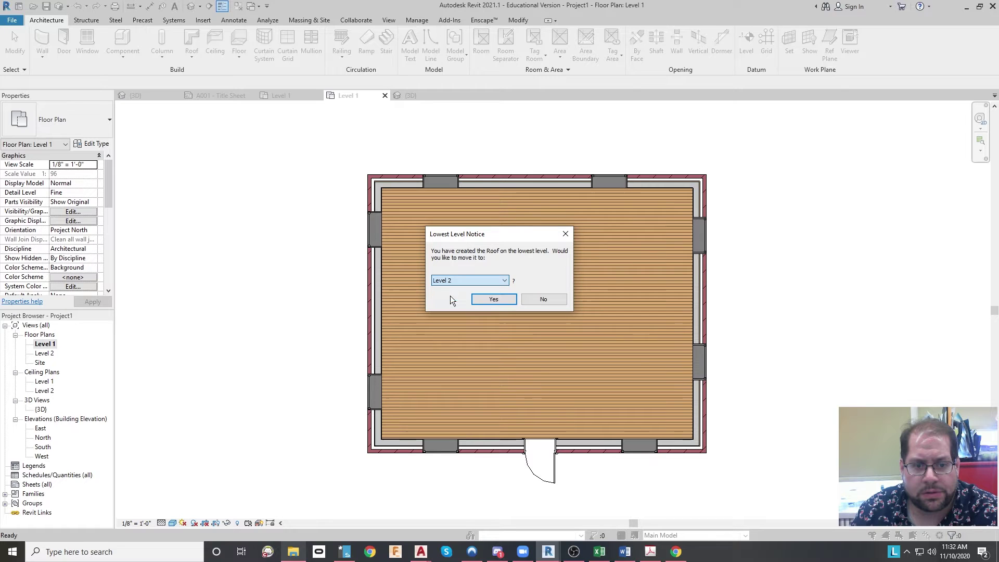
left_click(488, 299)
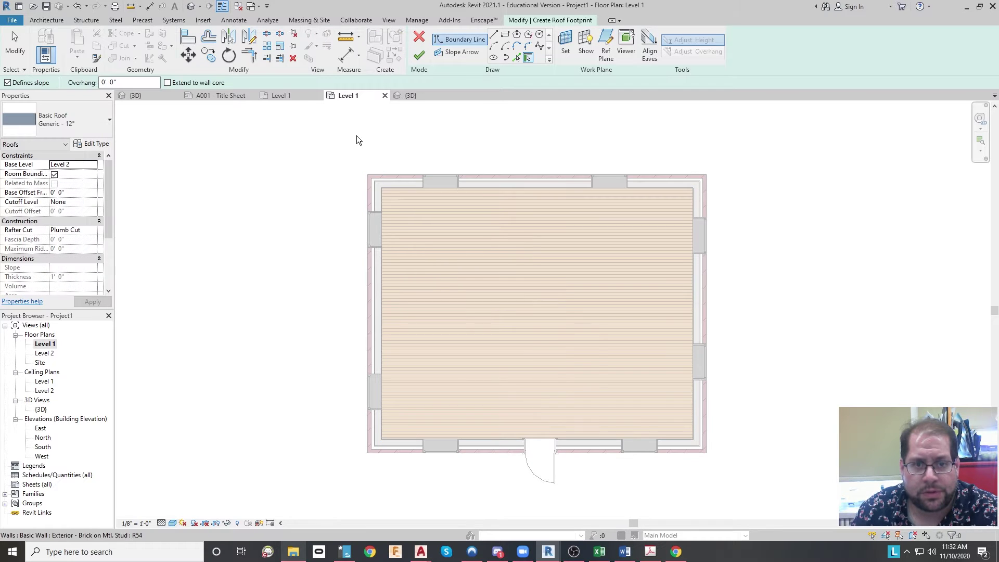
left_click(504, 37)
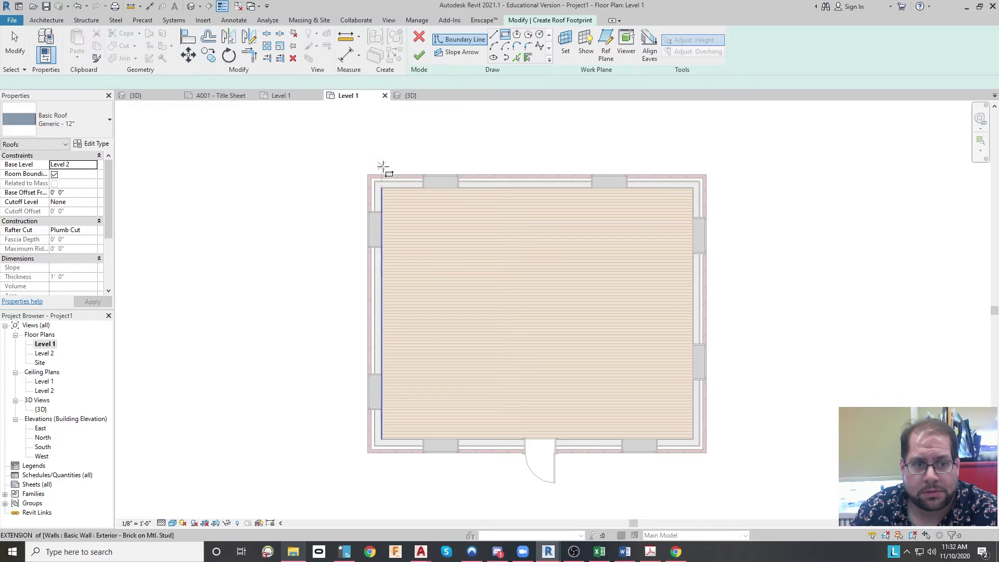
left_click(368, 175)
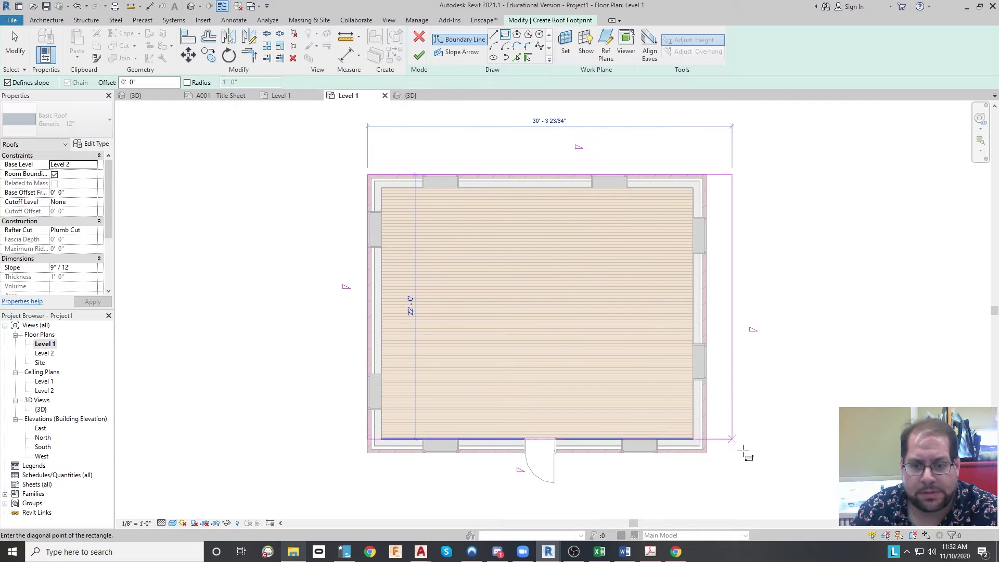
left_click(707, 452)
left_click(143, 80)
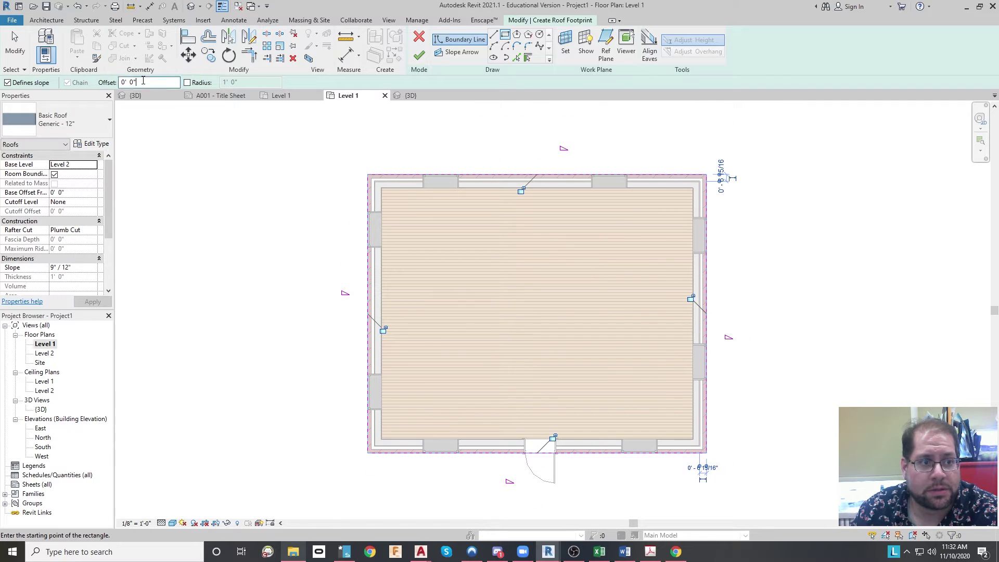
type("1")
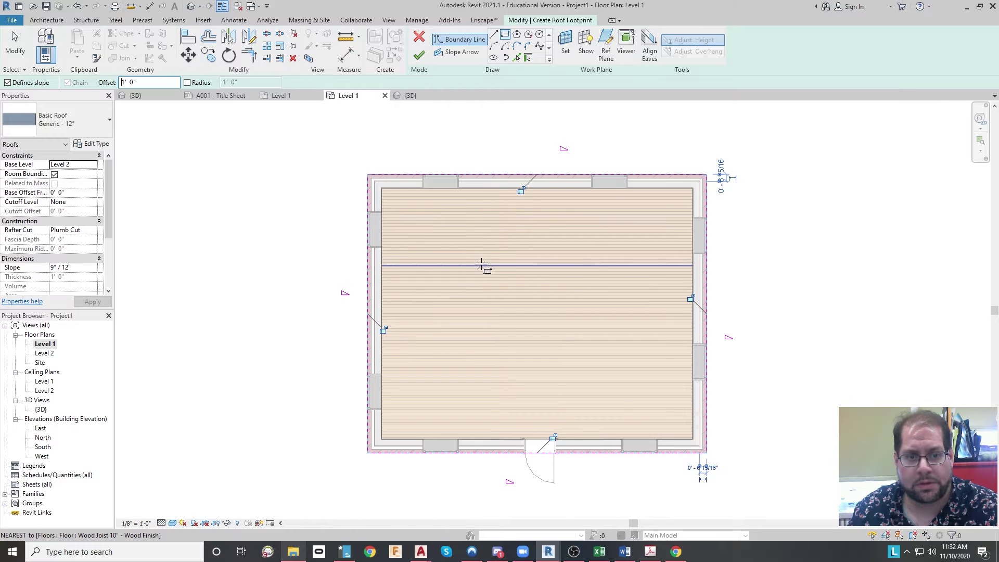
left_click(419, 38)
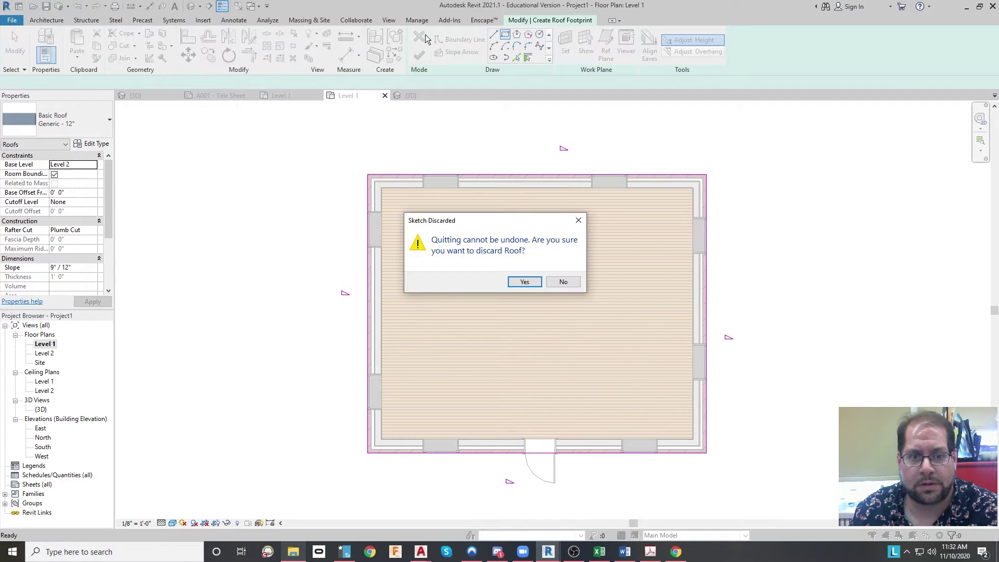
left_click(525, 282)
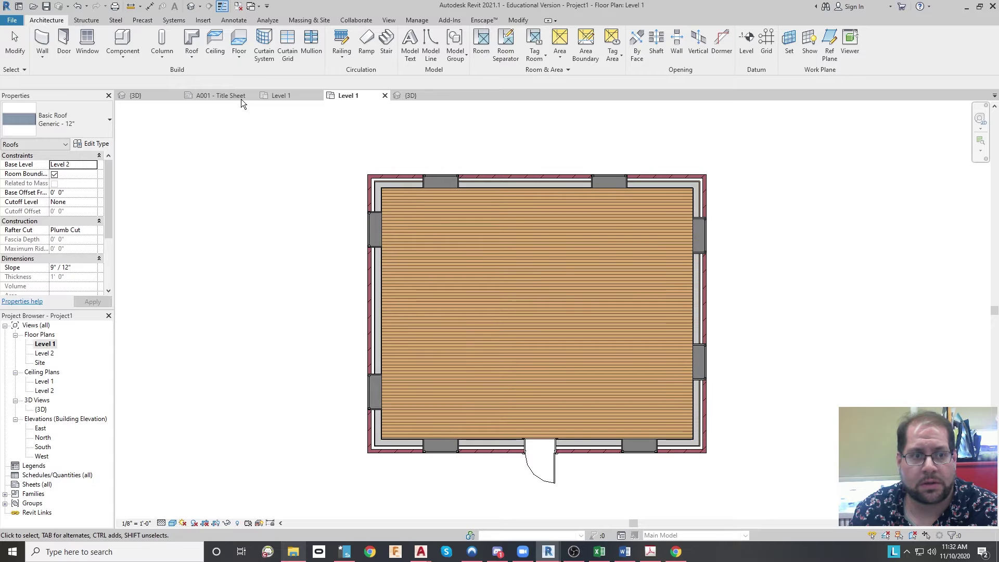
Create a Level 2 footprint roof, type Wood Rafter 8" - Asphalt Shingle - Insulated, with a rectangular boundary snapped to the walls' outside corners
left_click(192, 38)
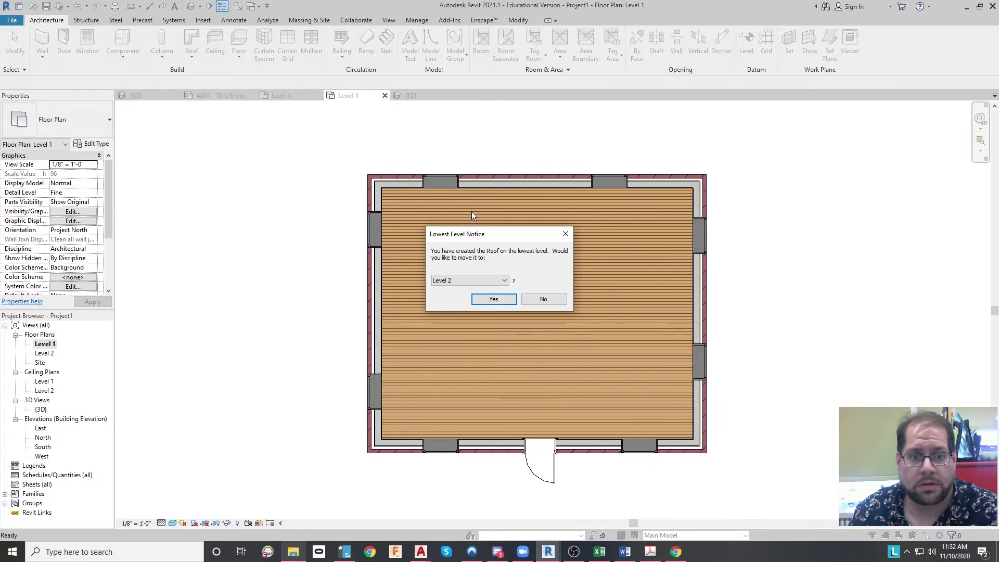
left_click(492, 299)
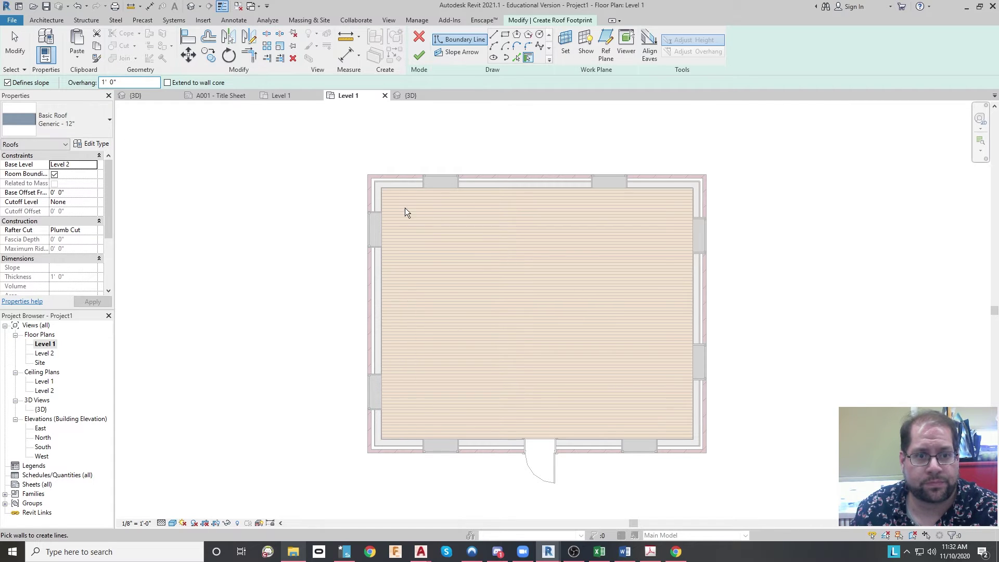
left_click(505, 35)
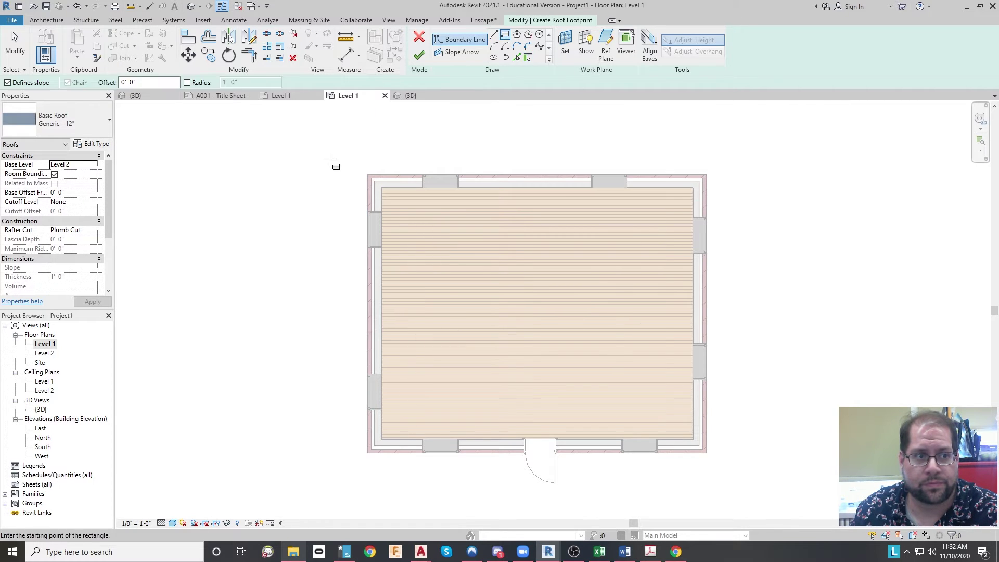
left_click(364, 177)
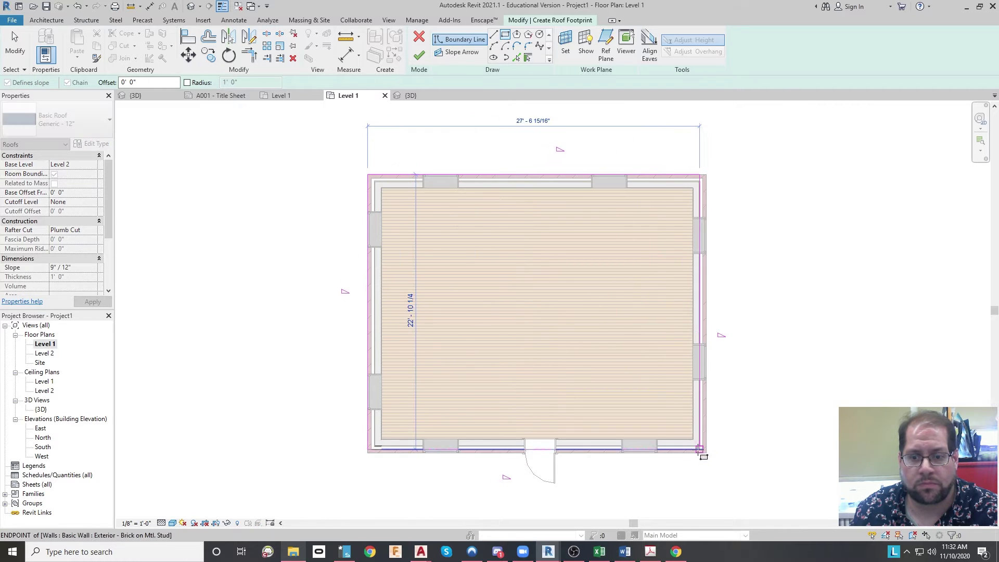
left_click(706, 453)
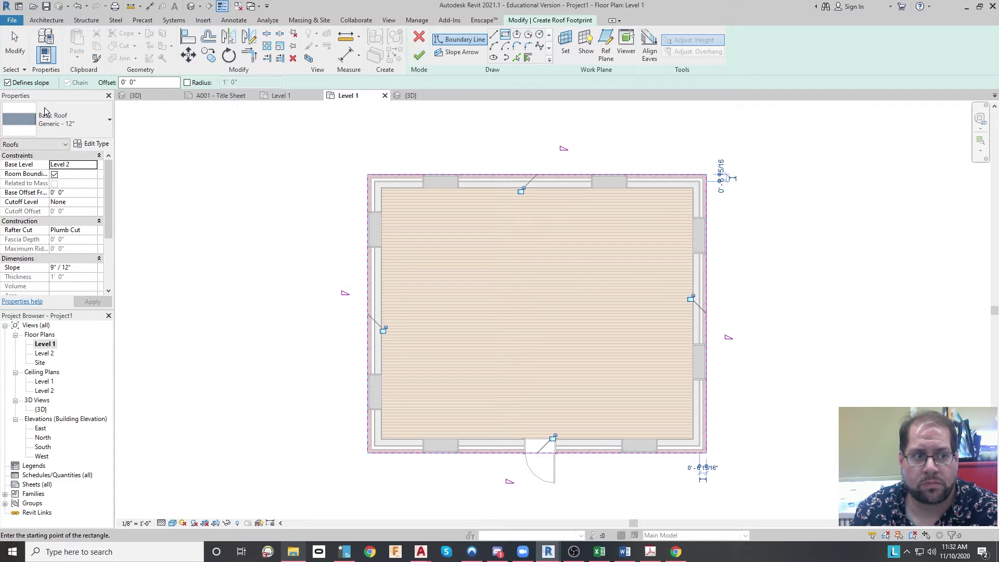
left_click(62, 121)
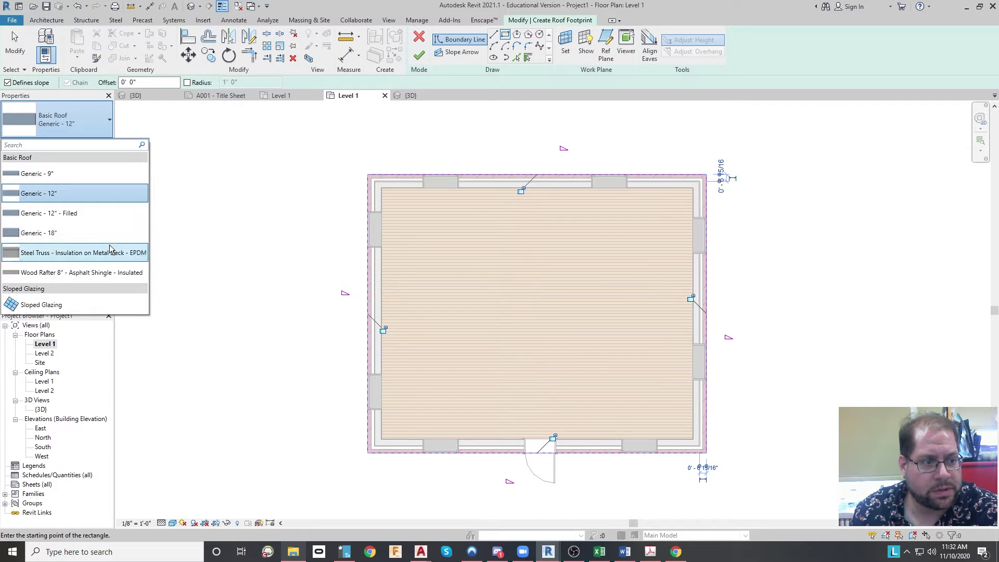
left_click(77, 274)
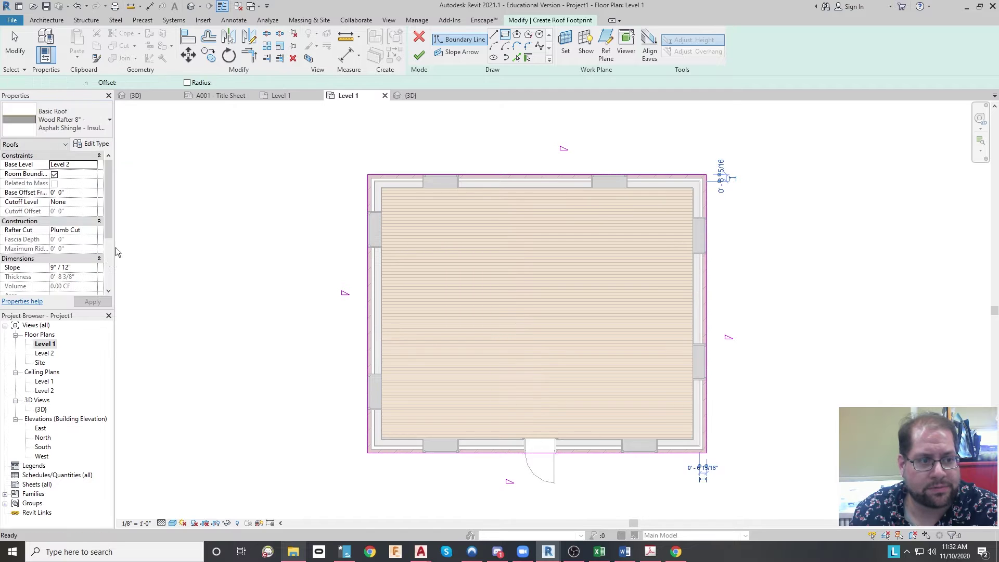
left_click(419, 55)
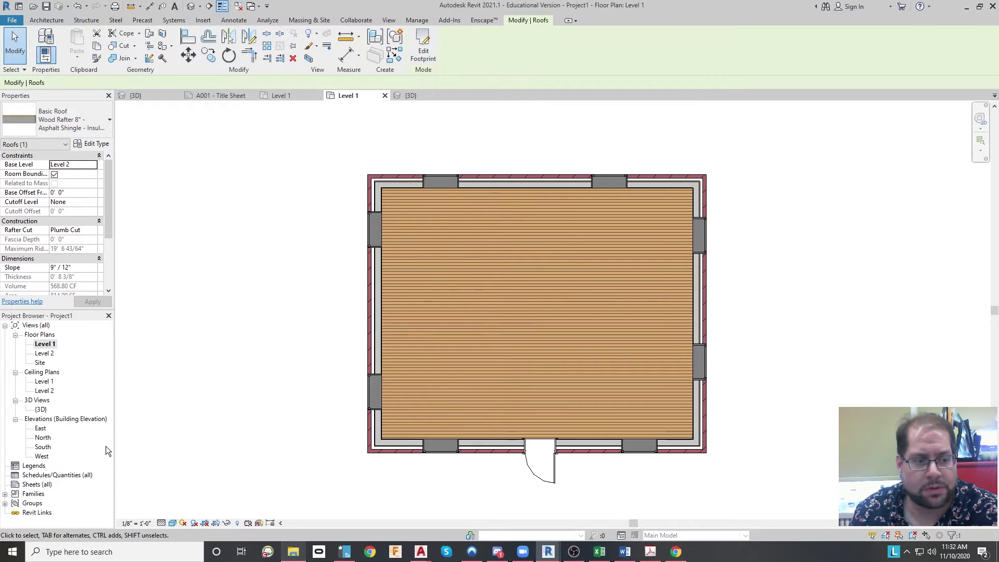
Open the {3D} view to inspect the new roof on the building
double_click(42, 410)
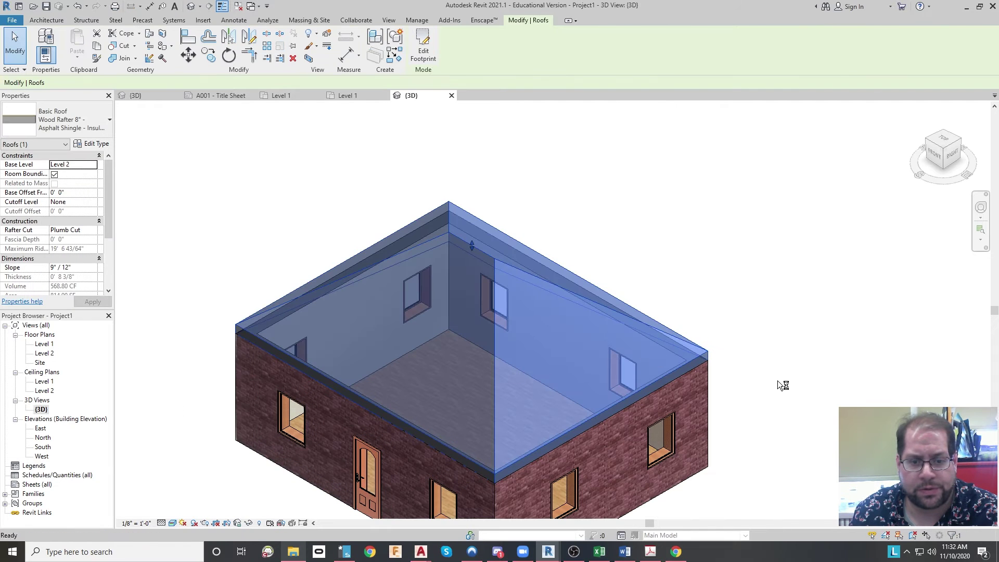
left_click(777, 381)
left_click(692, 366)
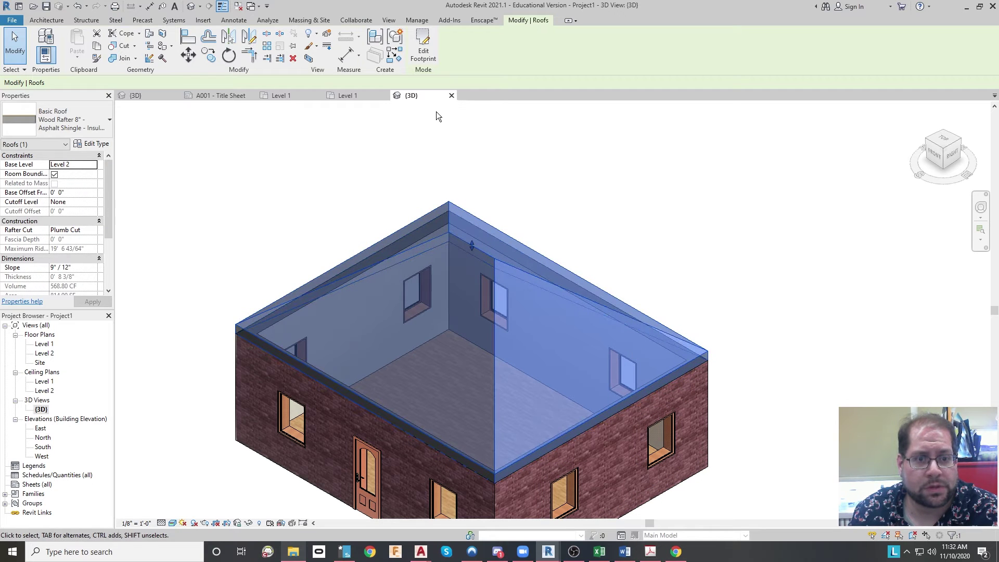
middle_click_drag(641, 205, 567, 117)
left_click_drag(425, 164, 431, 232)
left_click(695, 326)
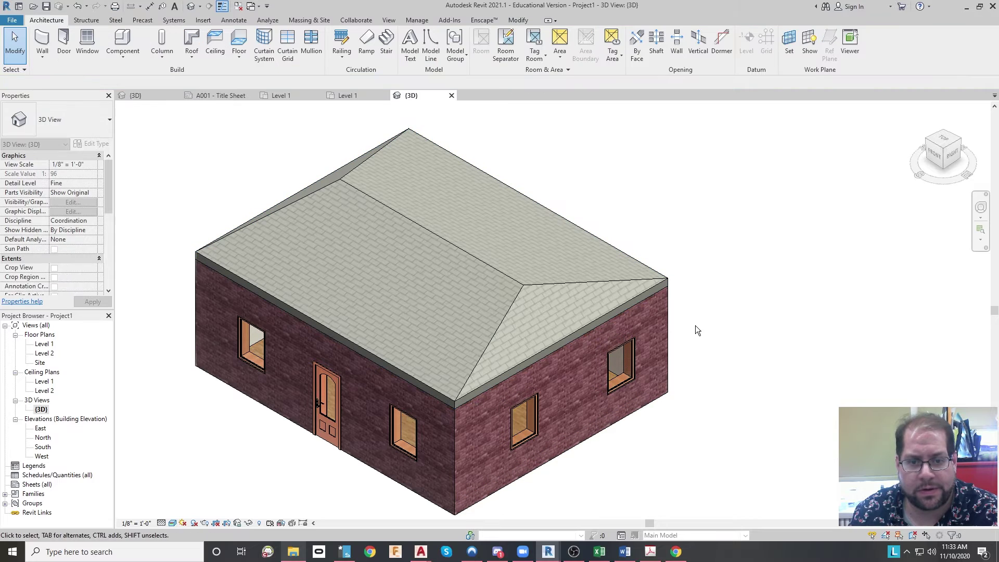
middle_click_drag(695, 359, 804, 277)
middle_click_drag(715, 352, 697, 369)
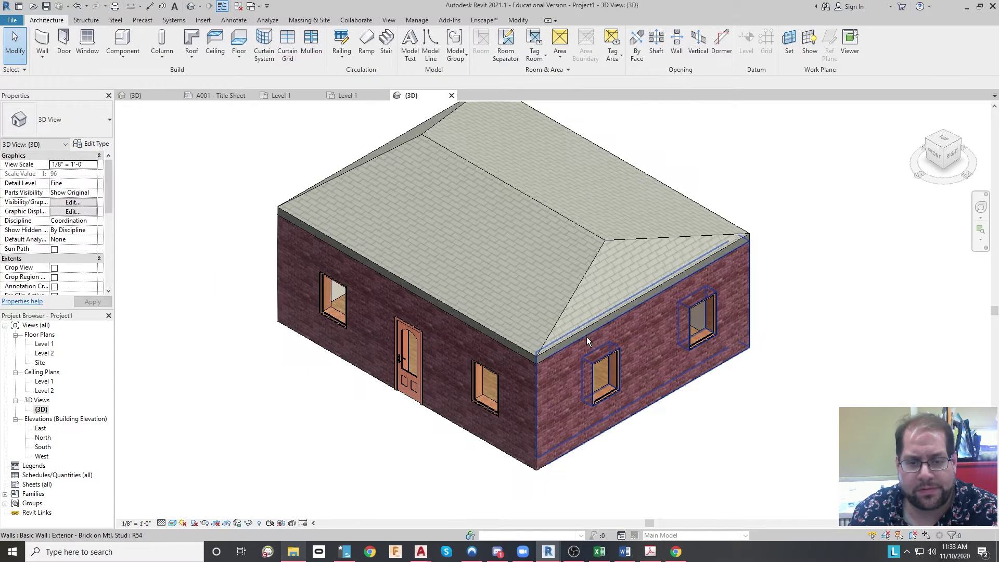
left_click(960, 163)
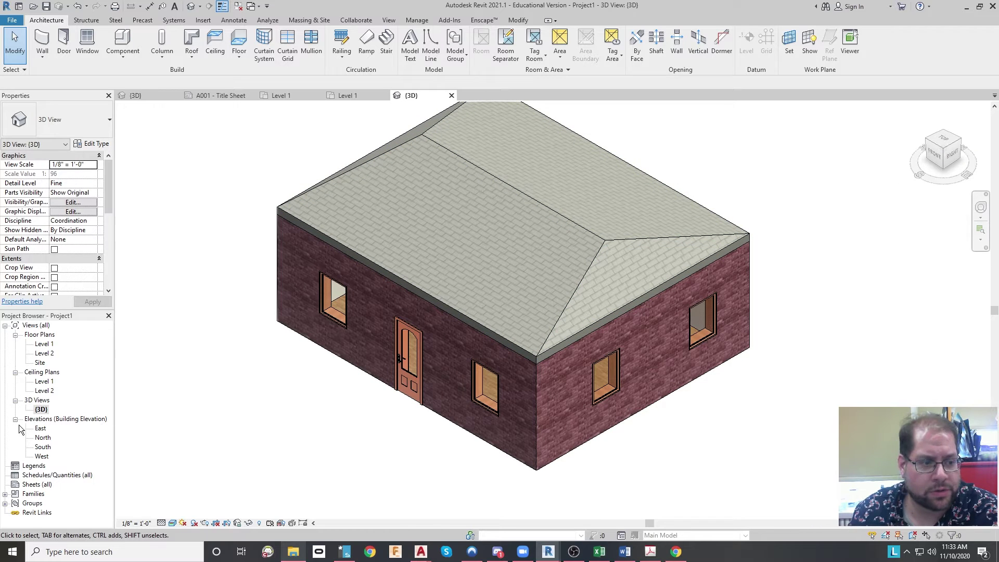
Turn on the 3D view's section box, then pull its east face just inside the east wall and lower its top to window height
scroll(116, 219, "down", 5)
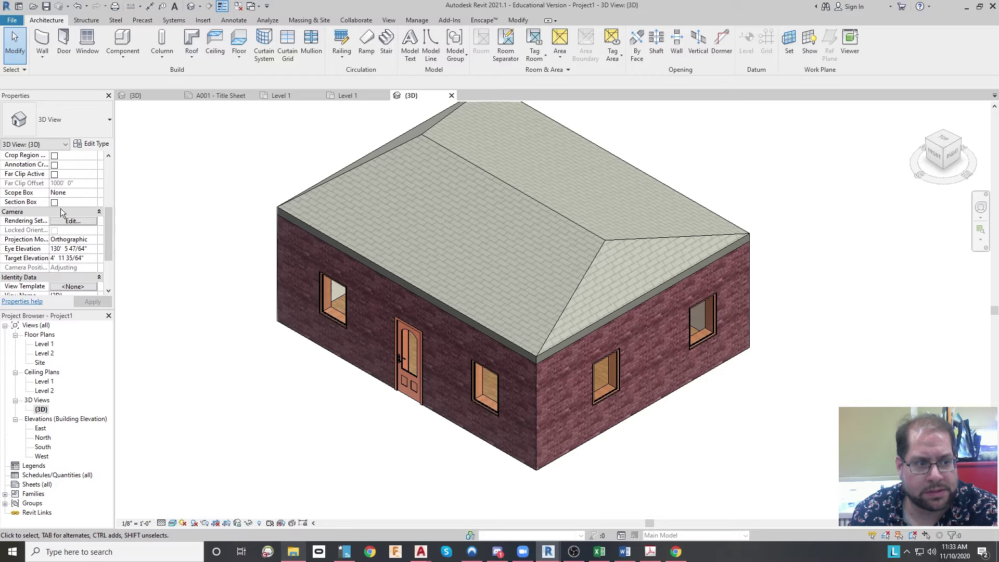
scroll(601, 310, "down", 7)
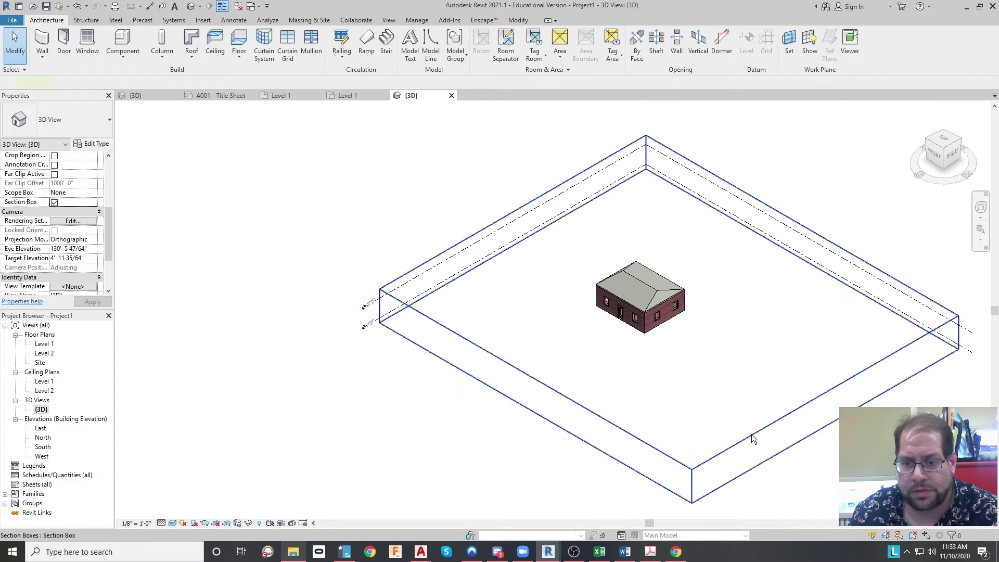
left_click(845, 402)
left_click_drag(826, 411, 655, 342)
scroll(648, 326, "up", 4)
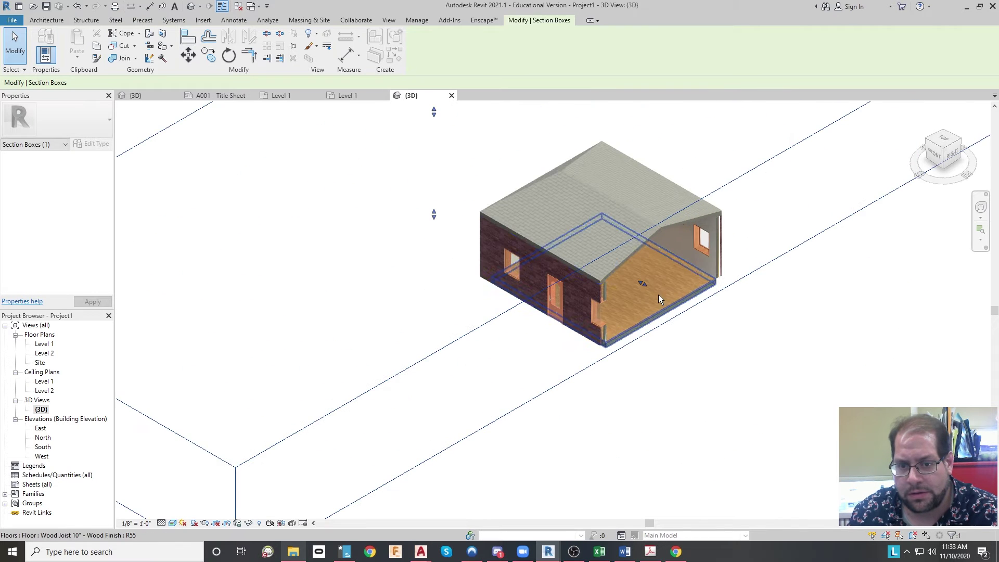
left_click_drag(433, 112, 462, 160)
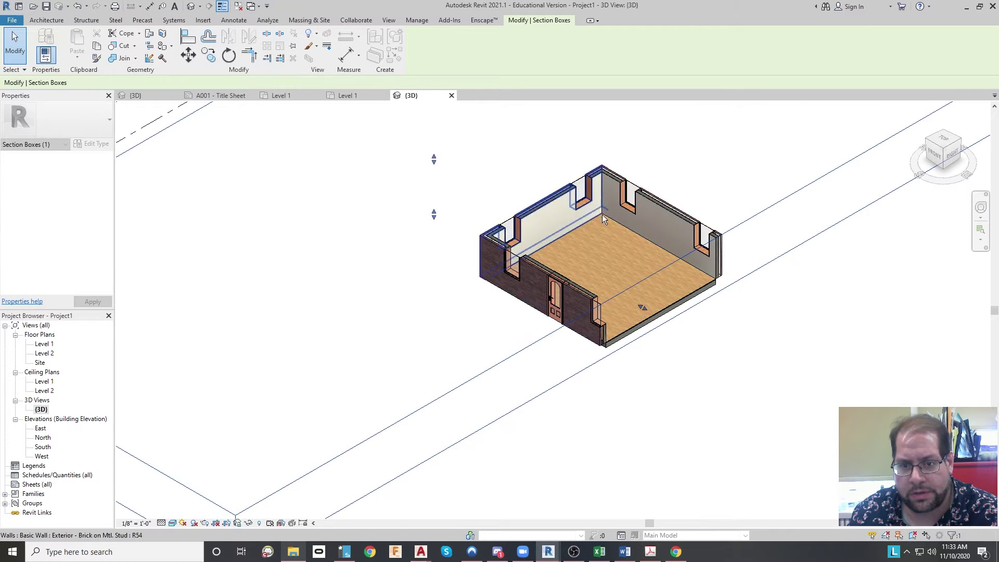
scroll(602, 215, "up", 3)
key("Escape")
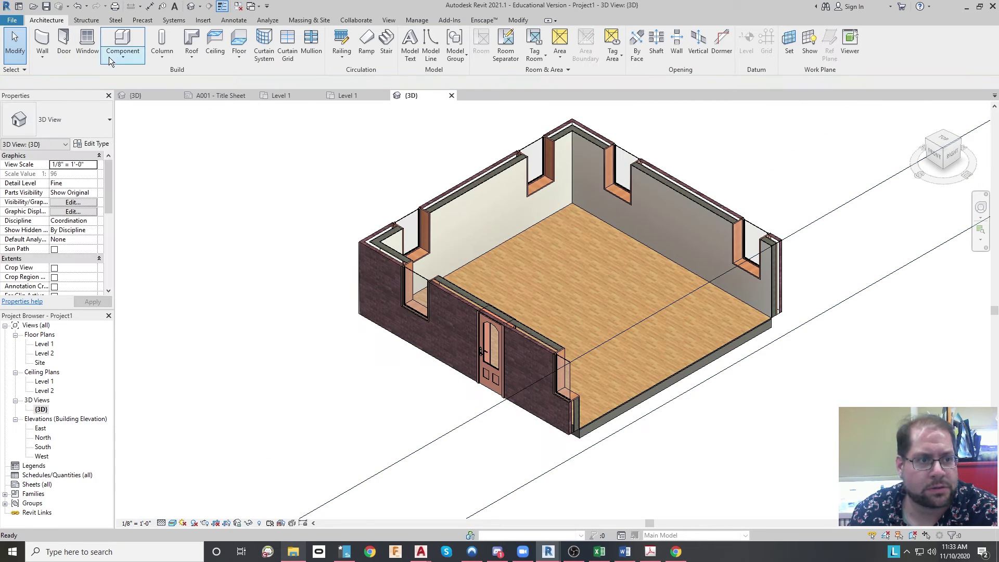
Place one Desk 60" x 30" component on the wood floor near the open east side of the room
left_click(121, 52)
left_click(137, 72)
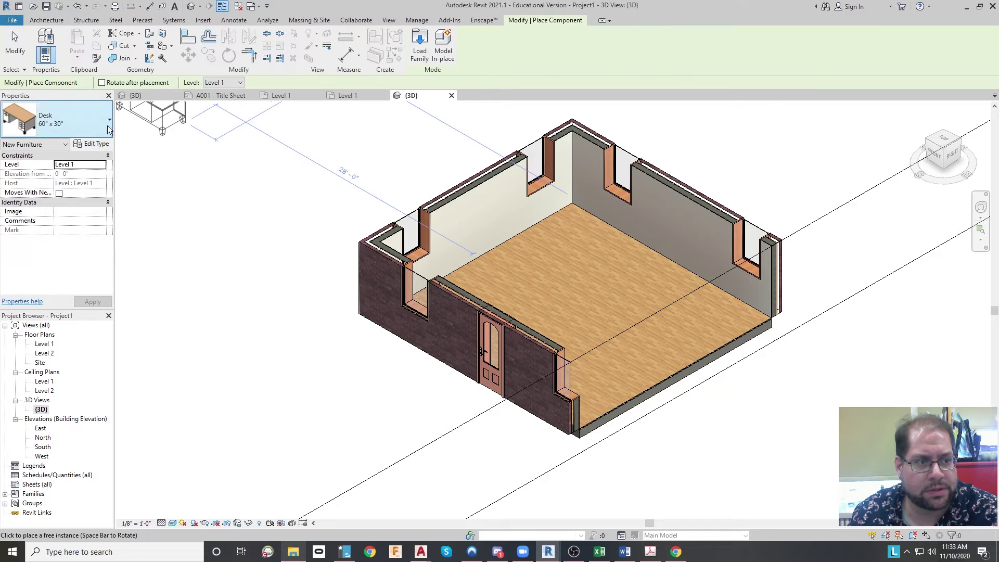
left_click(650, 284)
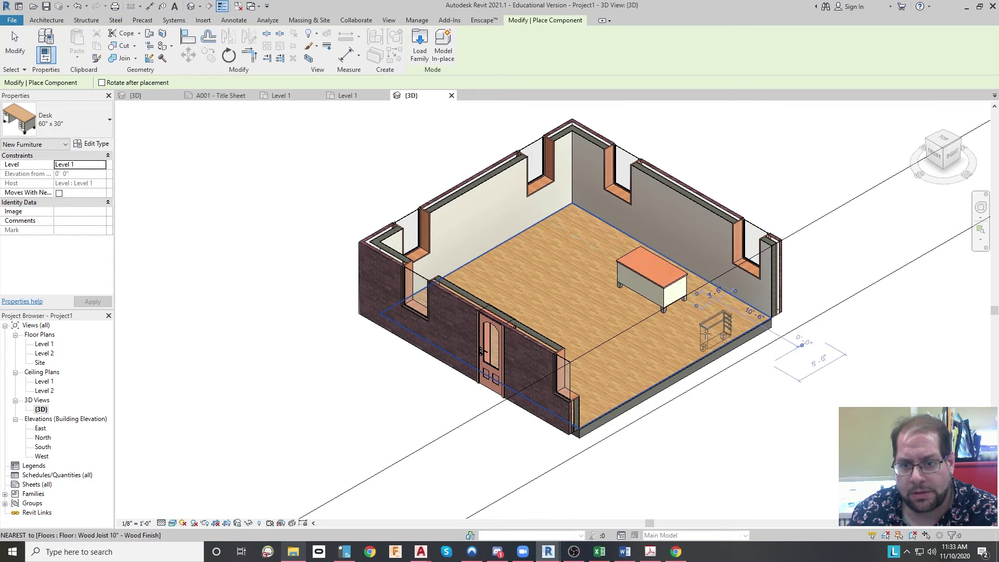
key("Escape")
key("Escape")
scroll(660, 307, "up", 5)
scroll(647, 302, "down", 3)
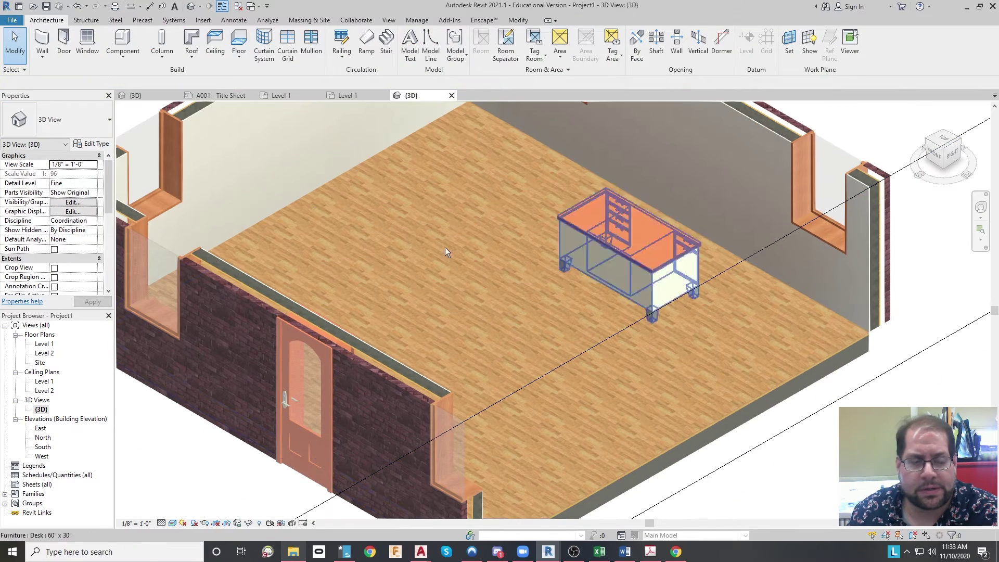
scroll(288, 127, "up", 2)
scroll(547, 327, "down", 4)
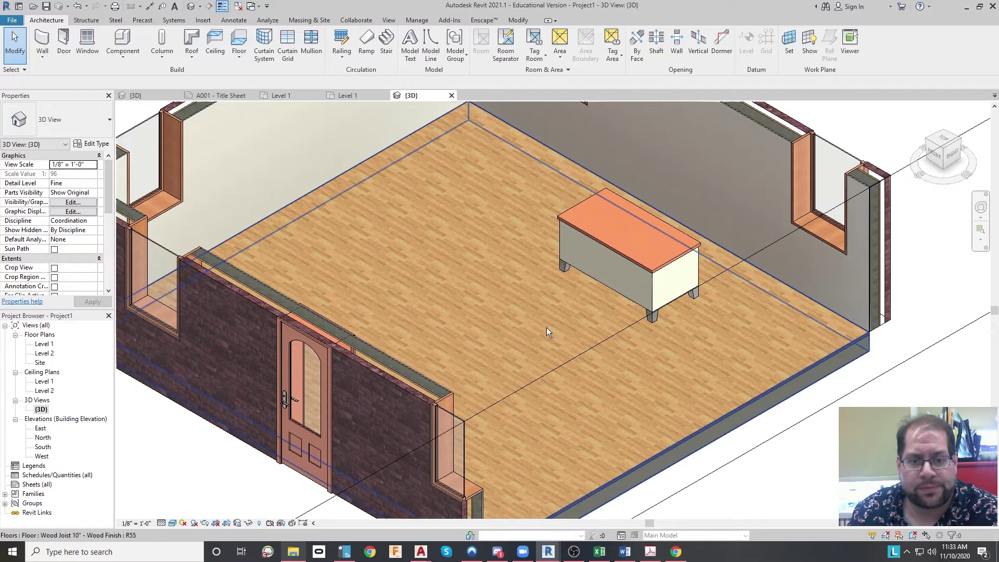
scroll(609, 372, "down", 1)
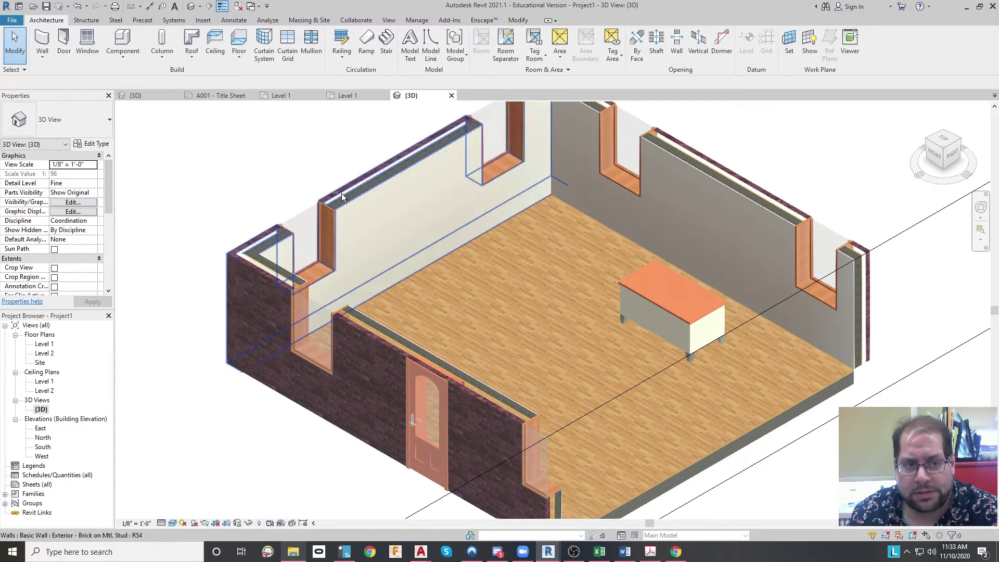
Examine the Level 1 floor plan of rac_basic_sample_project, including the kitchen, bath, laundry, hall and living areas
left_click(286, 95)
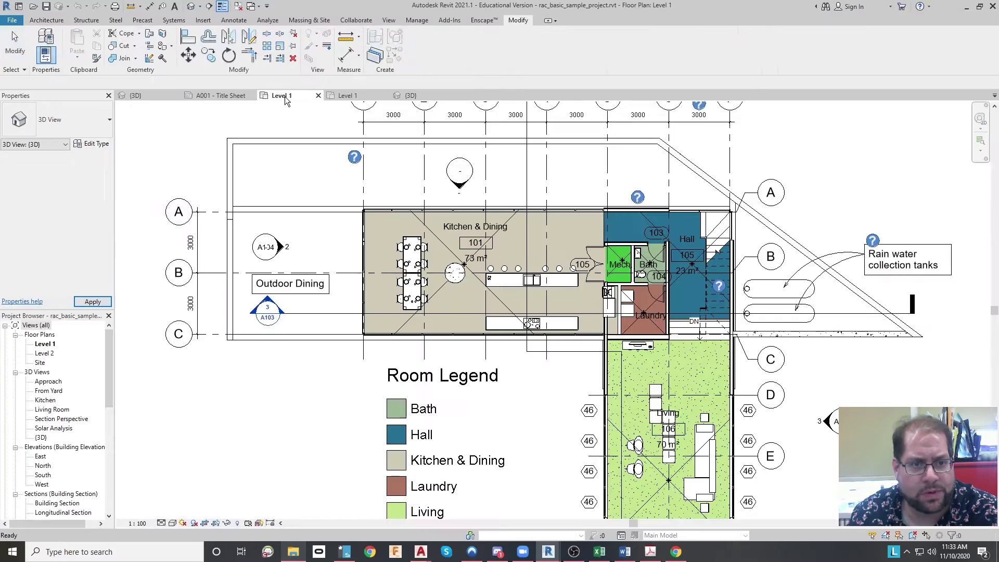
scroll(527, 334, "down", 1)
middle_click_drag(528, 336, 433, 266)
scroll(555, 271, "up", 1)
scroll(554, 270, "up", 5)
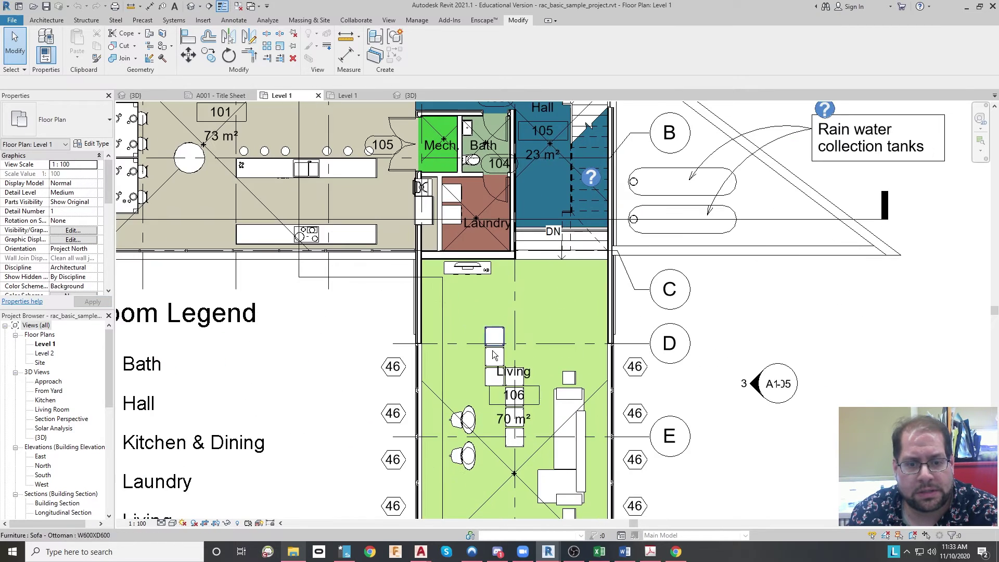
middle_click_drag(482, 238, 569, 387)
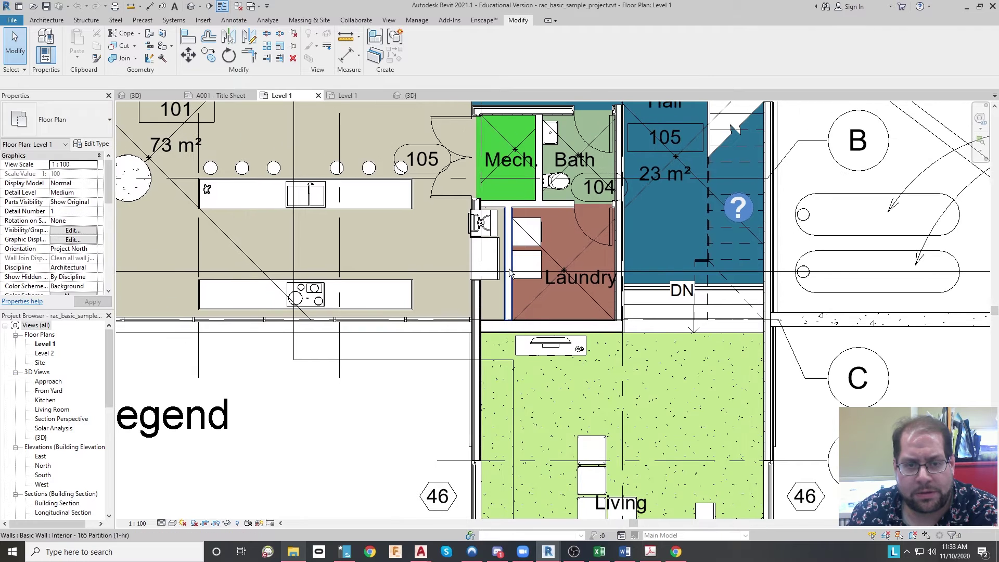
scroll(513, 299, "down", 2)
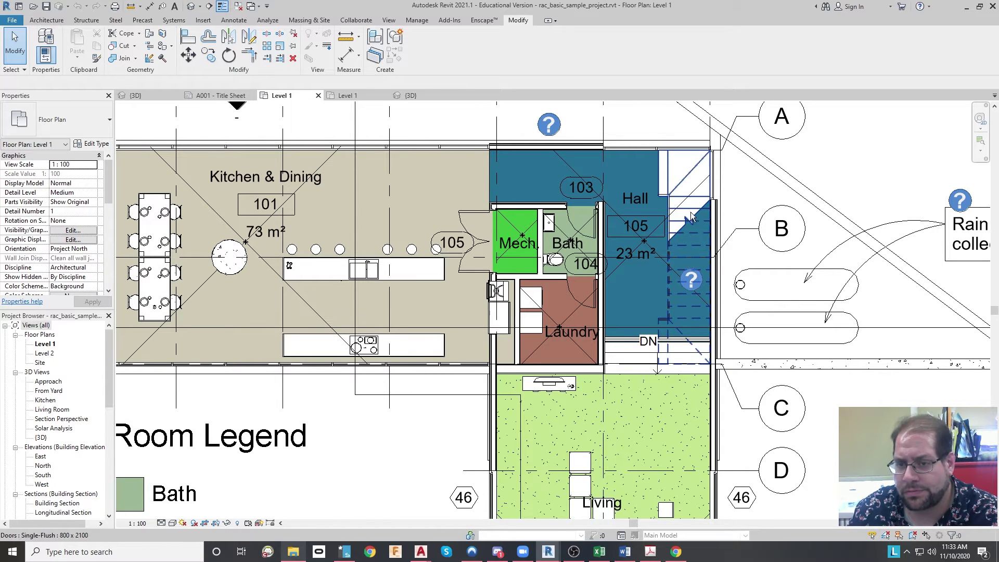
scroll(499, 218, "down", 2)
scroll(412, 371, "down", 2)
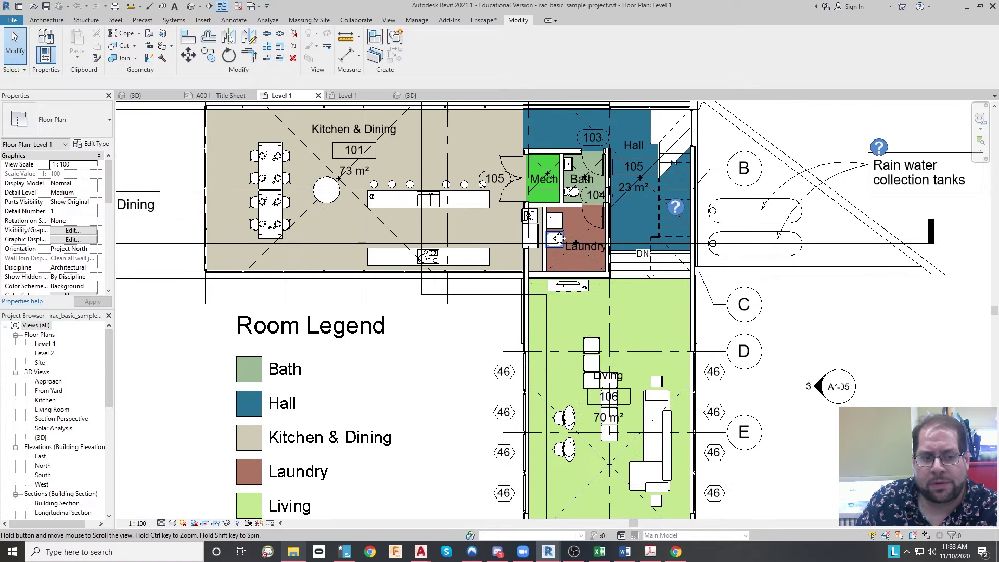
scroll(414, 370, "down", 2)
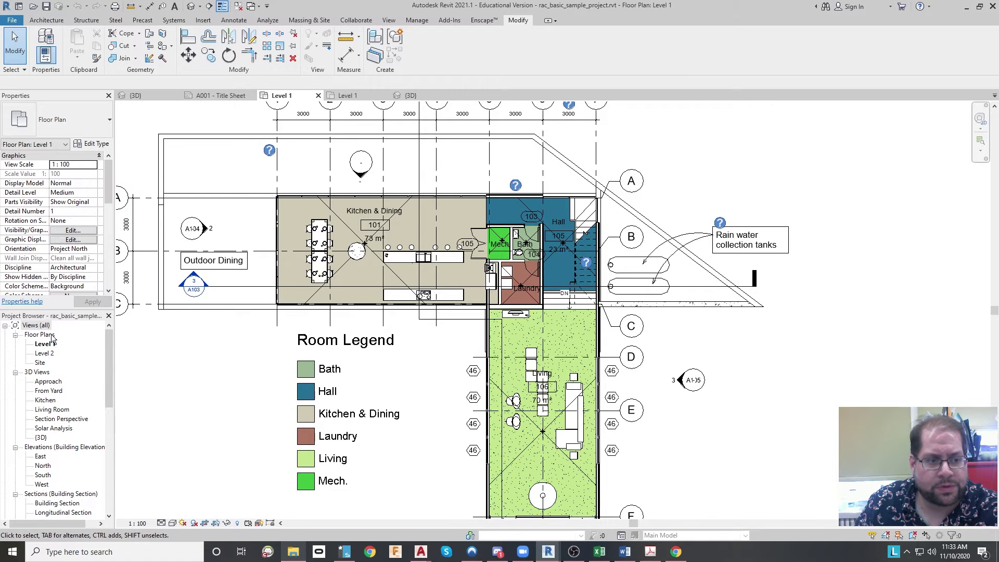
Open the sample project's A001 - Title Sheet and read through its How do I topic table
left_click(217, 96)
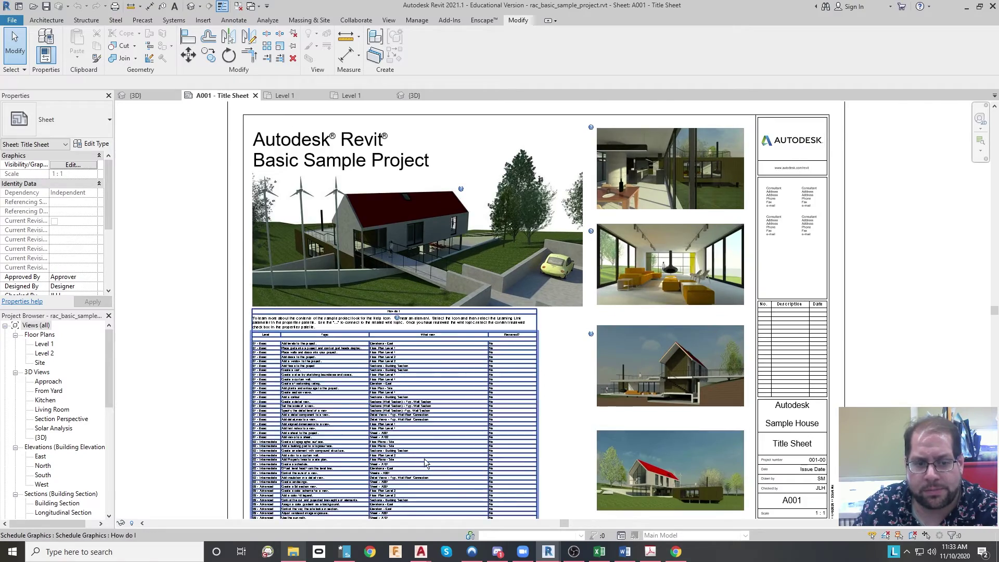
scroll(422, 453, "up", 5)
middle_click_drag(419, 435, 728, 467)
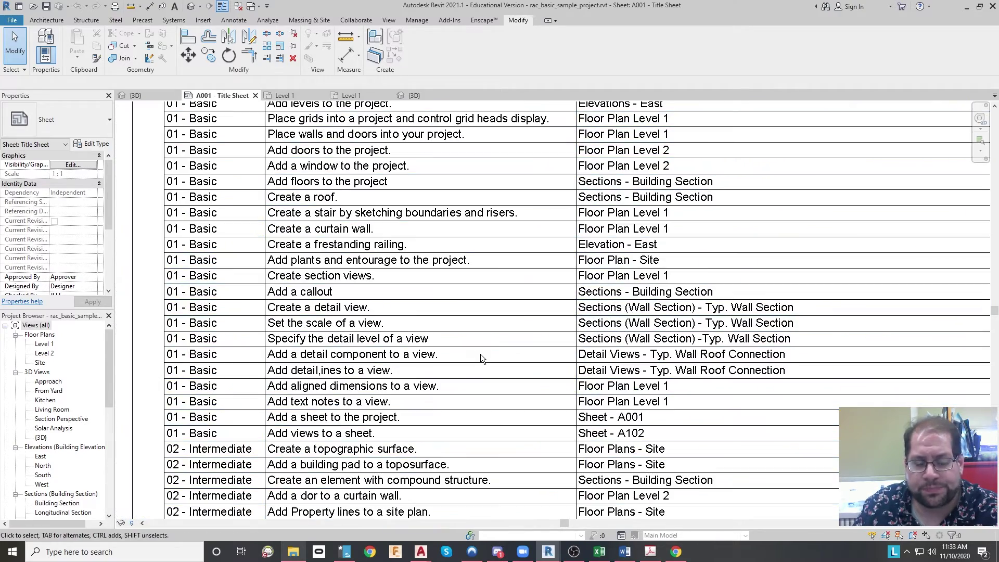
scroll(535, 317, "down", 1)
scroll(535, 317, "down", 3)
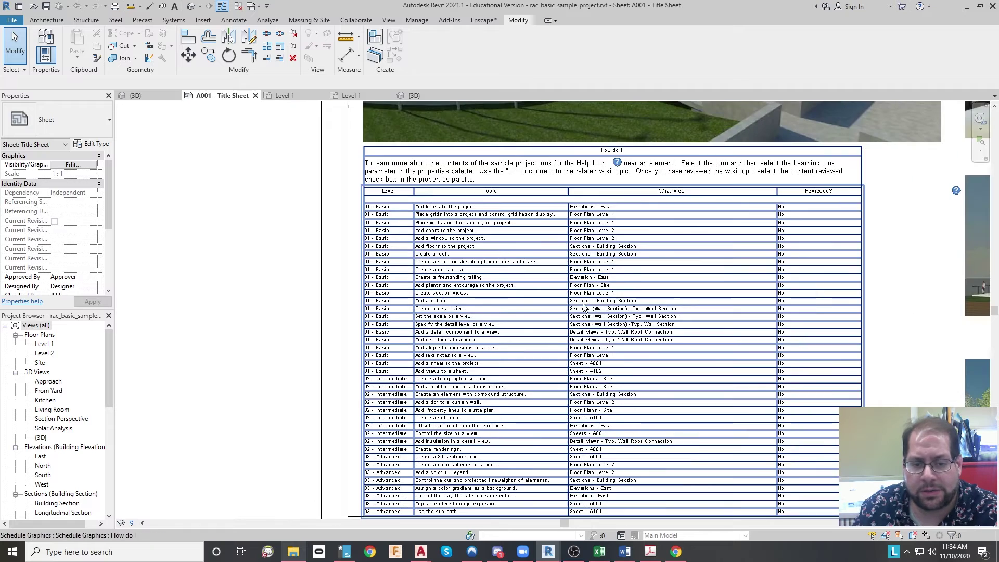
scroll(622, 298, "down", 5)
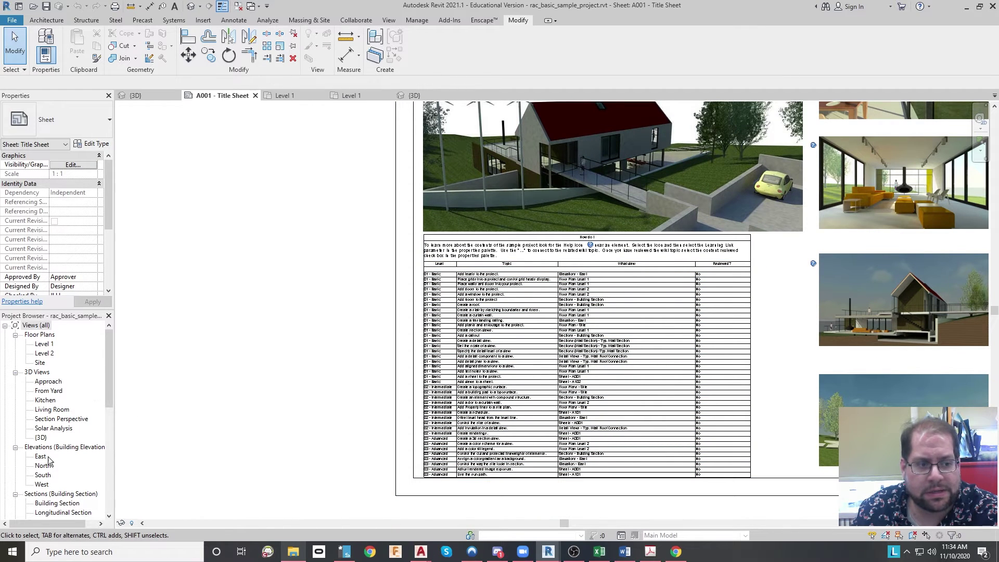
Open the sample project's {3D} view and examine the glazed ground floor, balcony, wood-clad wing and roof terrace up close
double_click(41, 438)
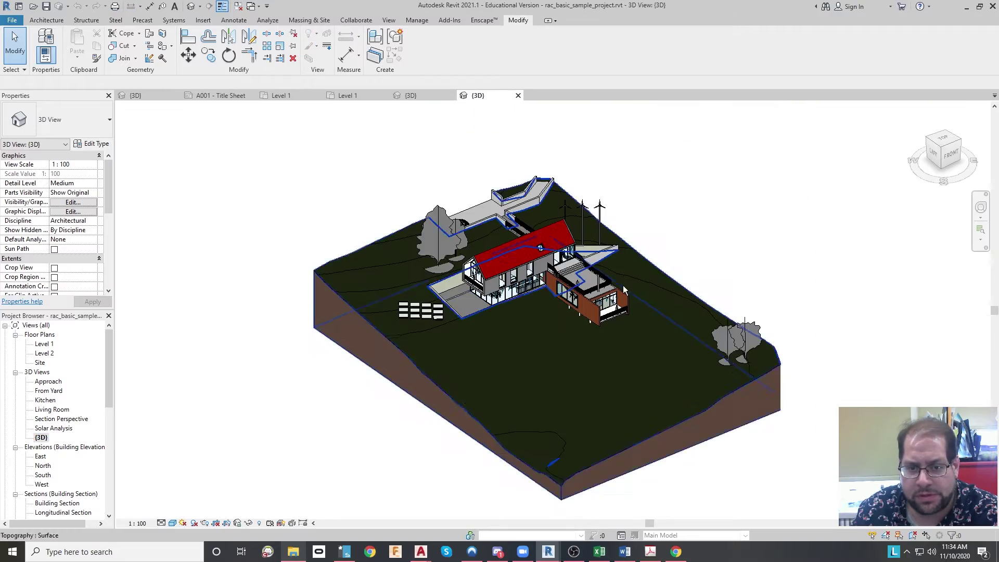
scroll(529, 263, "up", 6)
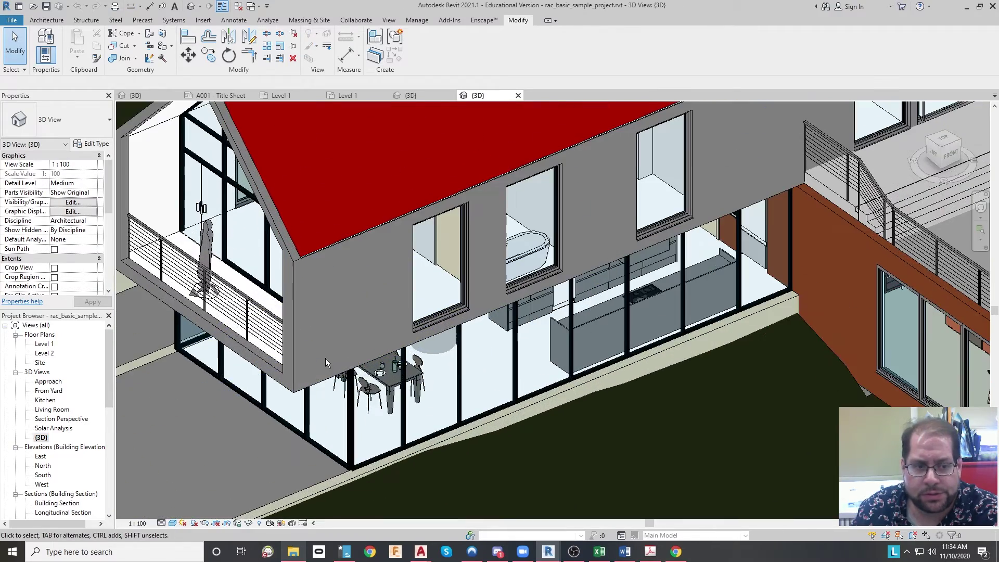
middle_click_drag(390, 367, 500, 333)
scroll(500, 332, "down", 1)
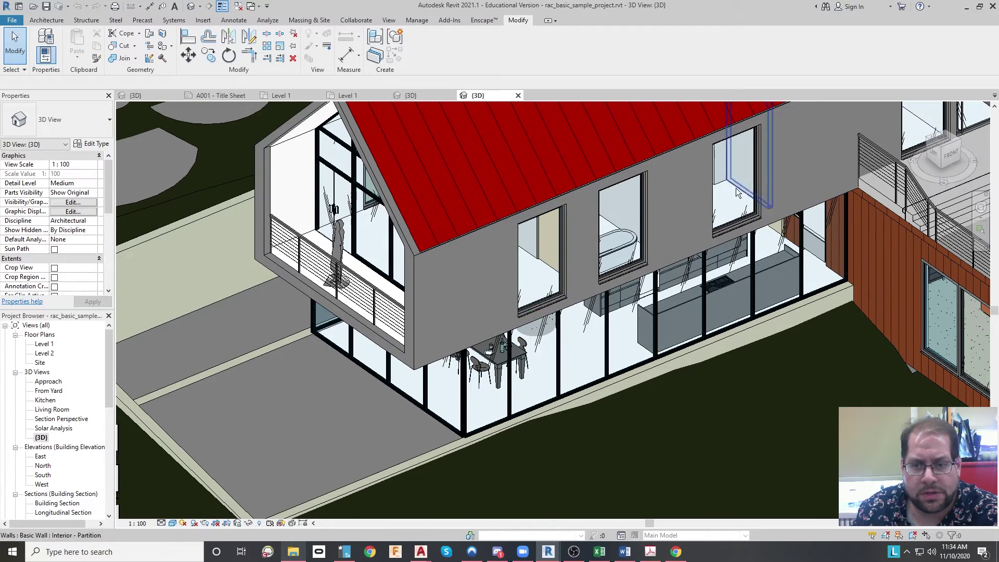
middle_click_drag(763, 240, 394, 280)
middle_click_drag(689, 262, 561, 187)
scroll(562, 192, "up", 1)
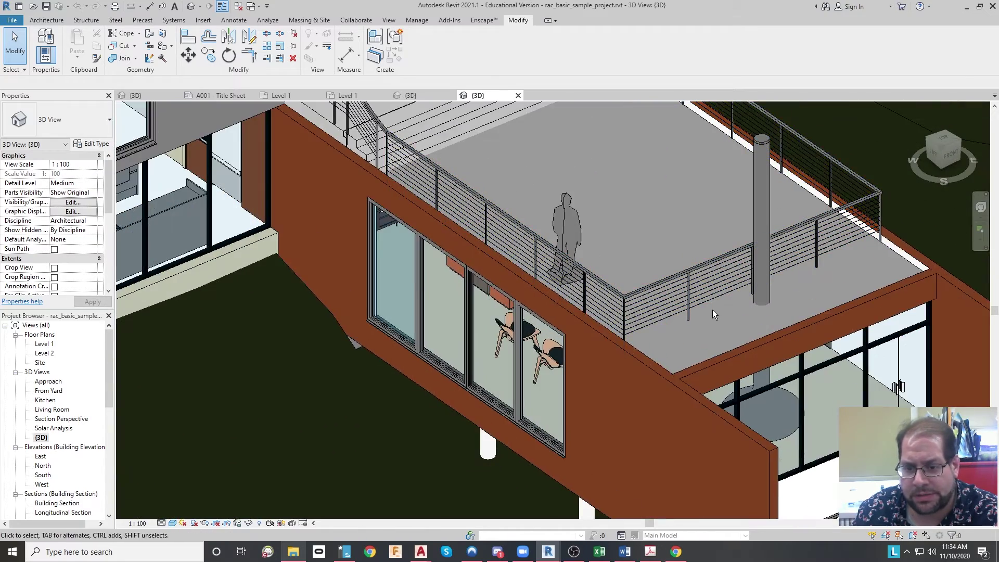
middle_click_drag(644, 308, 711, 276)
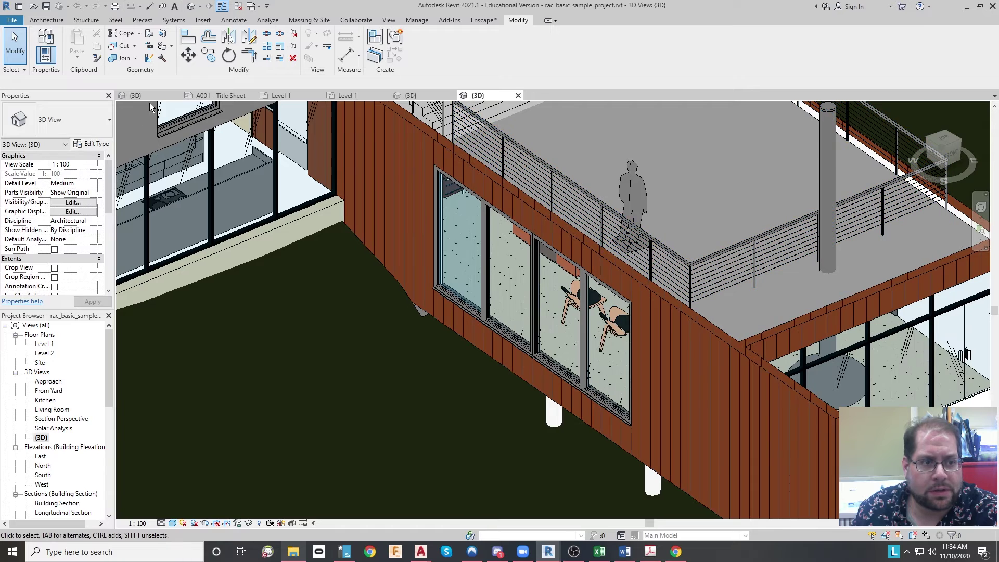
Switch to the dream house project's {3D} view and examine the house exterior, garages and palm trees
left_click(139, 94)
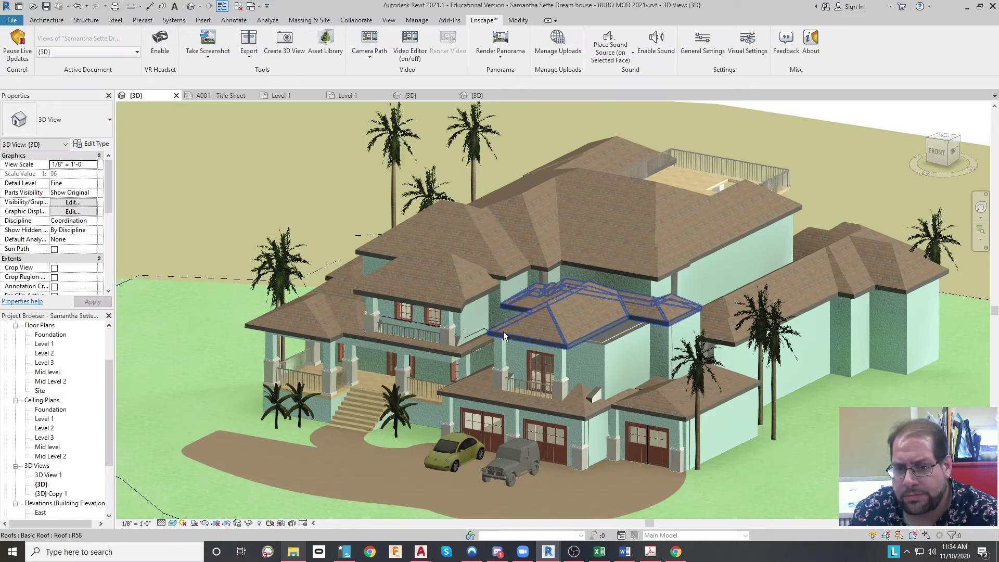
scroll(794, 377, "down", 1)
middle_click_drag(795, 377, 699, 371)
scroll(581, 368, "up", 1)
scroll(579, 372, "up", 1)
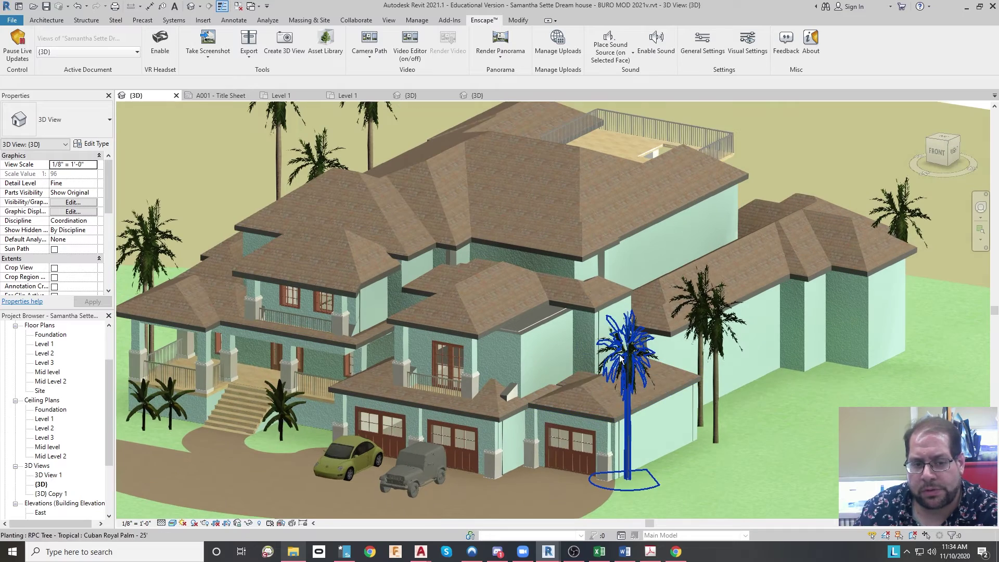
middle_click_drag(638, 374, 717, 388)
scroll(717, 388, "down", 1)
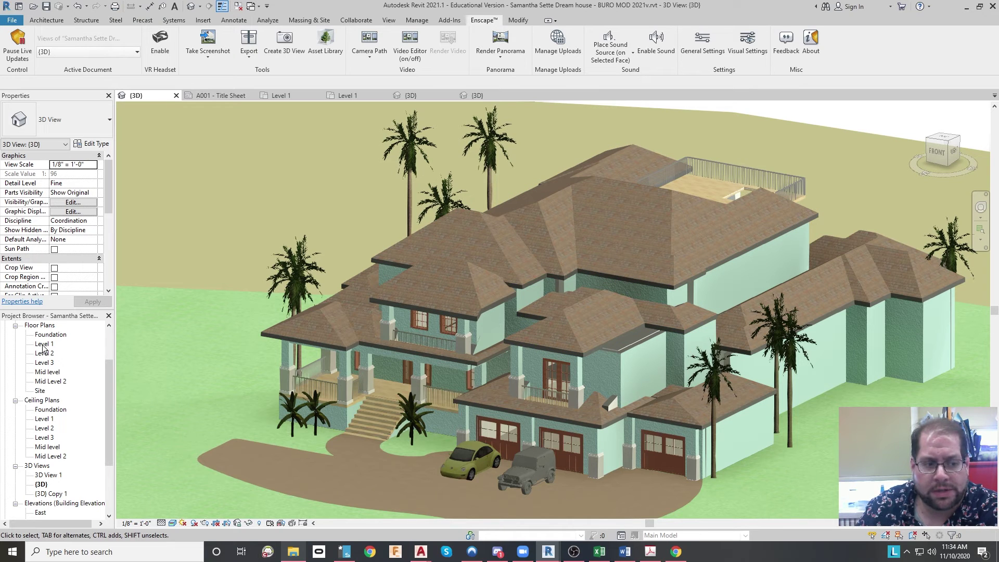
Return to the sample project and view its Level 1, Level 2 and Site floor plans and the Kitchen 3D view
left_click(283, 95)
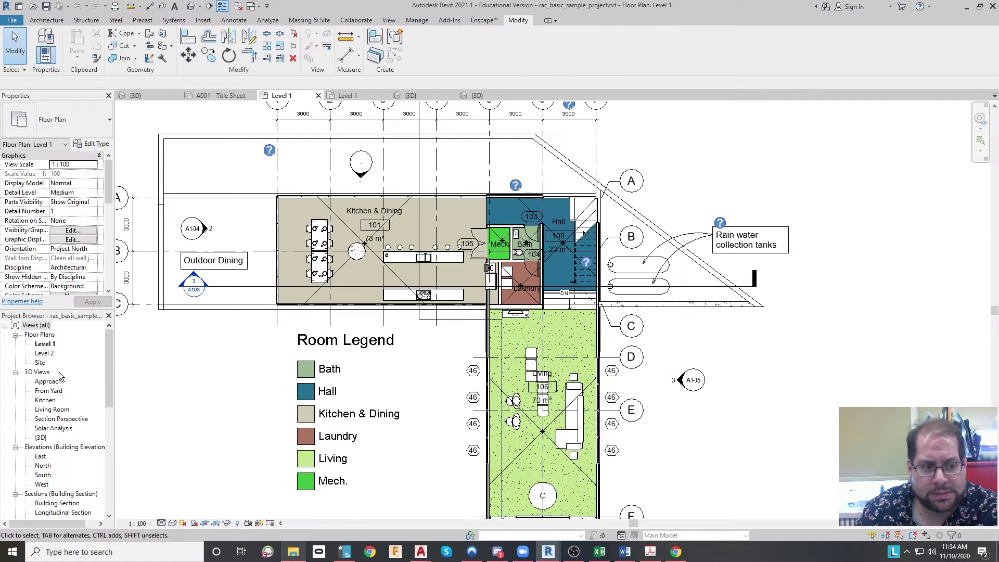
double_click(48, 353)
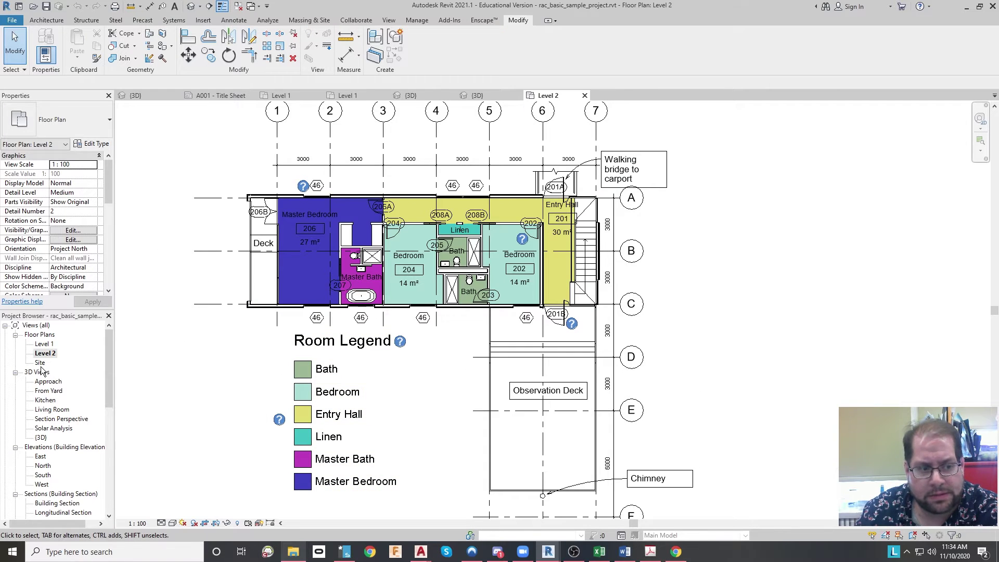
double_click(41, 365)
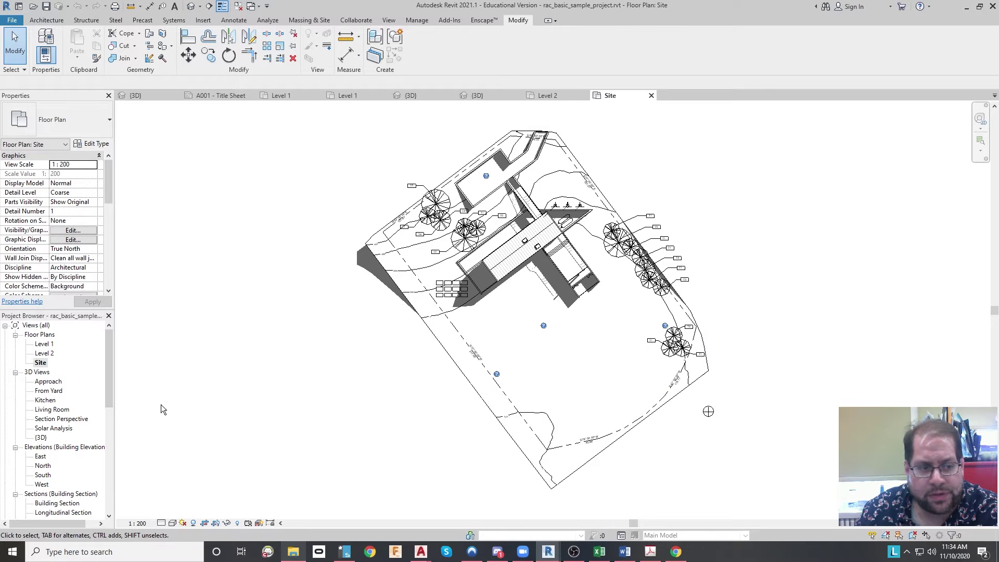
double_click(47, 400)
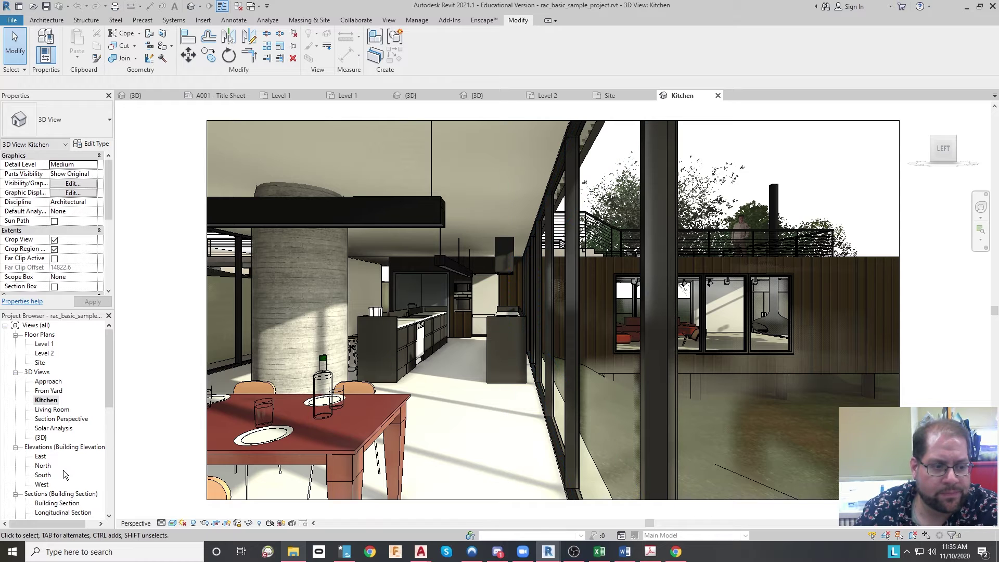
View the sample project's South elevation, inspecting its level markers closely, and the North elevation
double_click(43, 475)
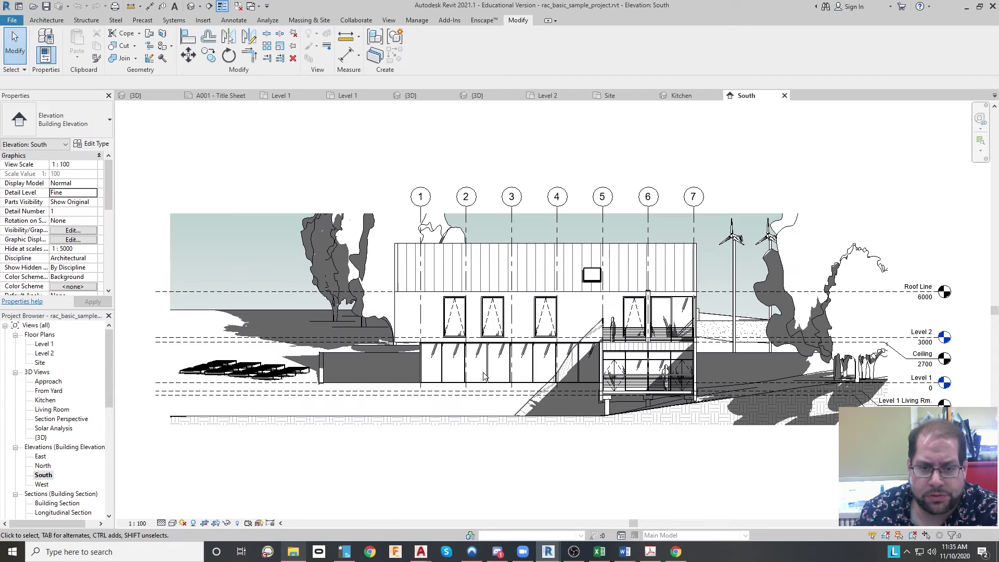
scroll(619, 330, "up", 1)
scroll(732, 313, "down", 1)
middle_click_drag(747, 322, 469, 345)
scroll(652, 376, "up", 2)
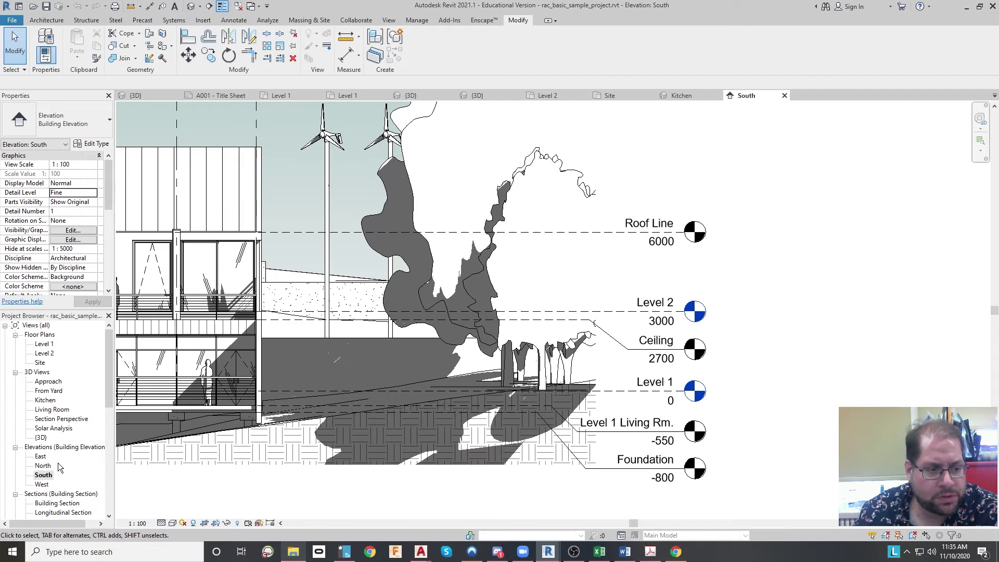
double_click(42, 466)
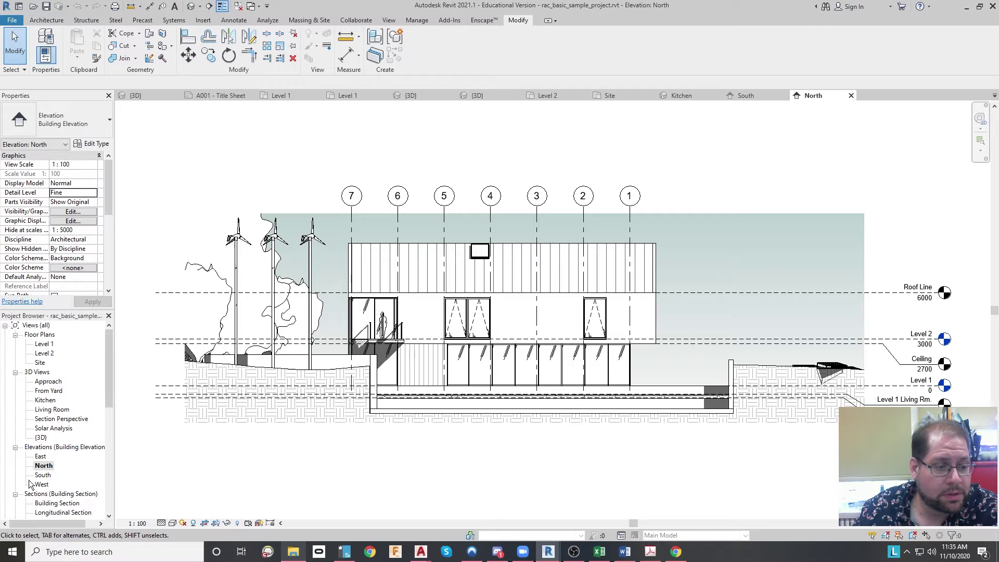
View the sample project's sheets A101 - Site Plan, A103 - Elevations/Sections and A001 - Title Sheet
scroll(30, 484, "down", 10)
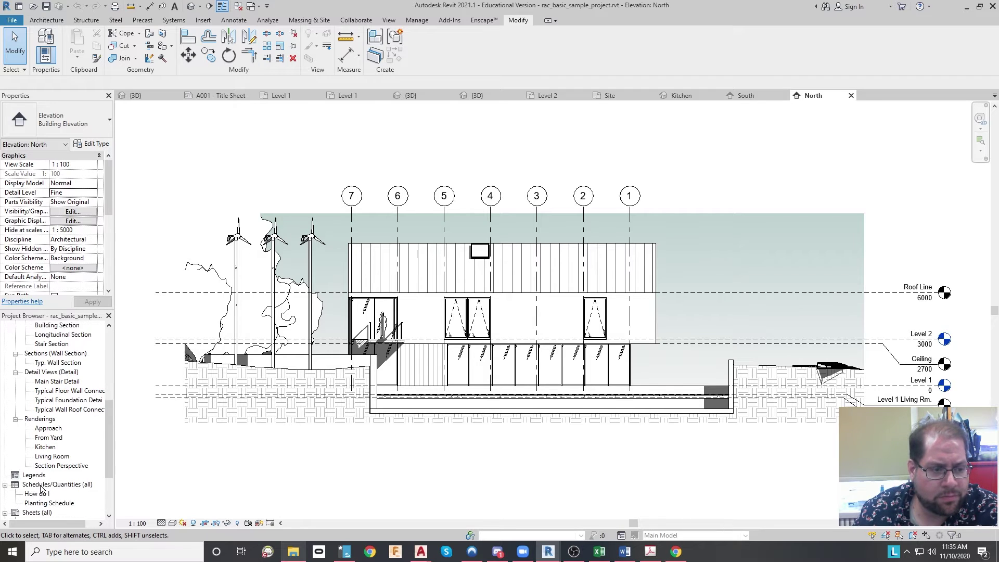
scroll(41, 489, "down", 4)
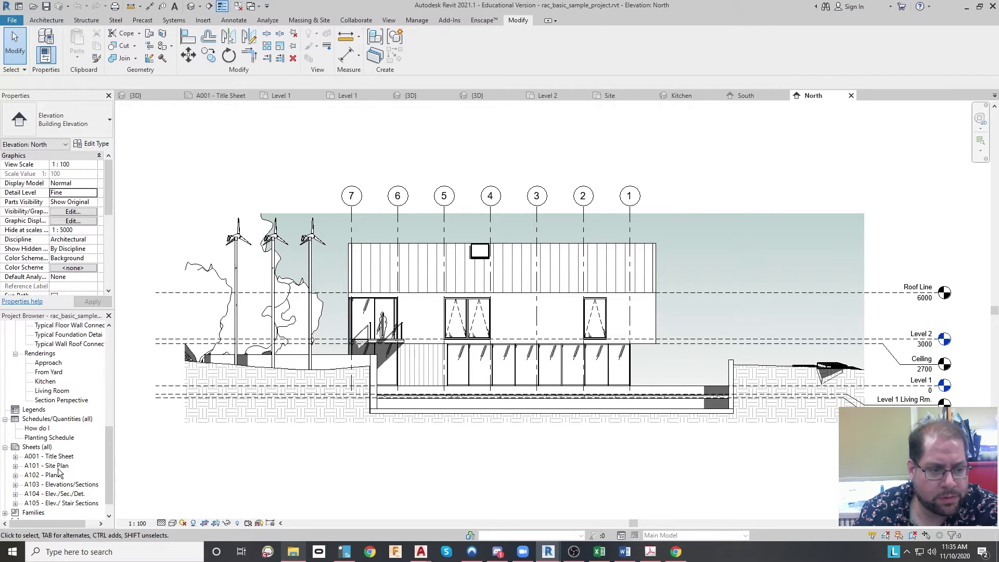
double_click(55, 466)
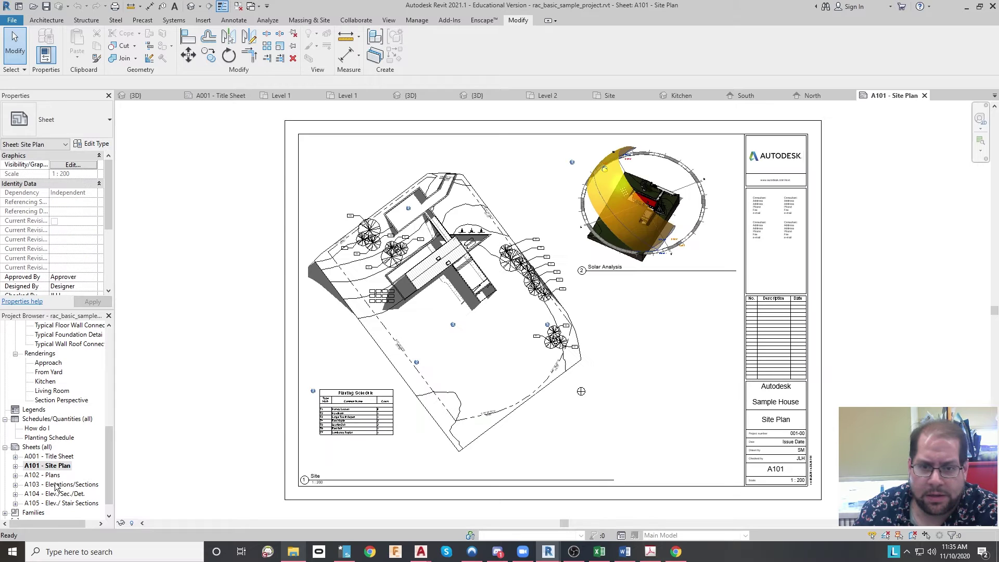
double_click(55, 484)
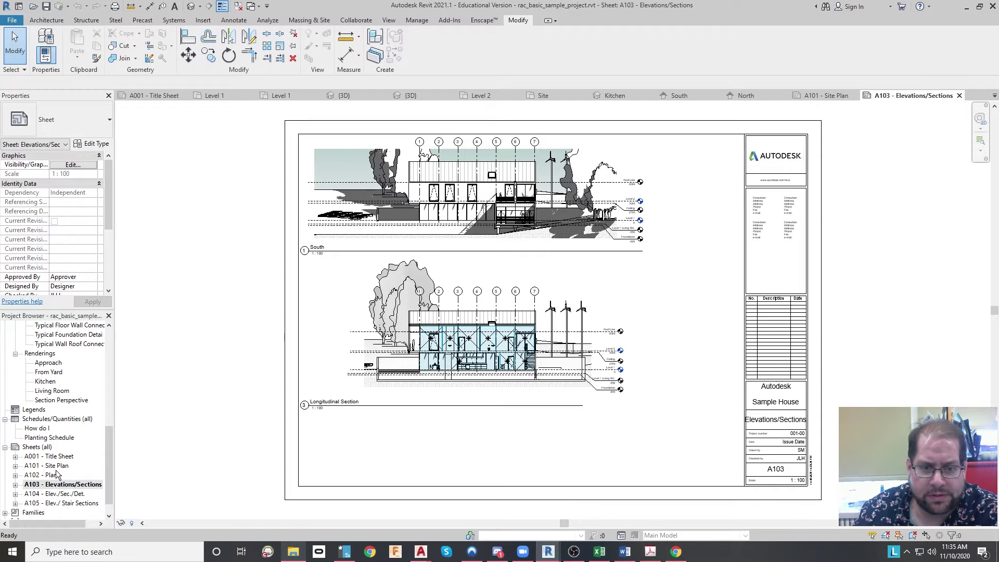
double_click(59, 457)
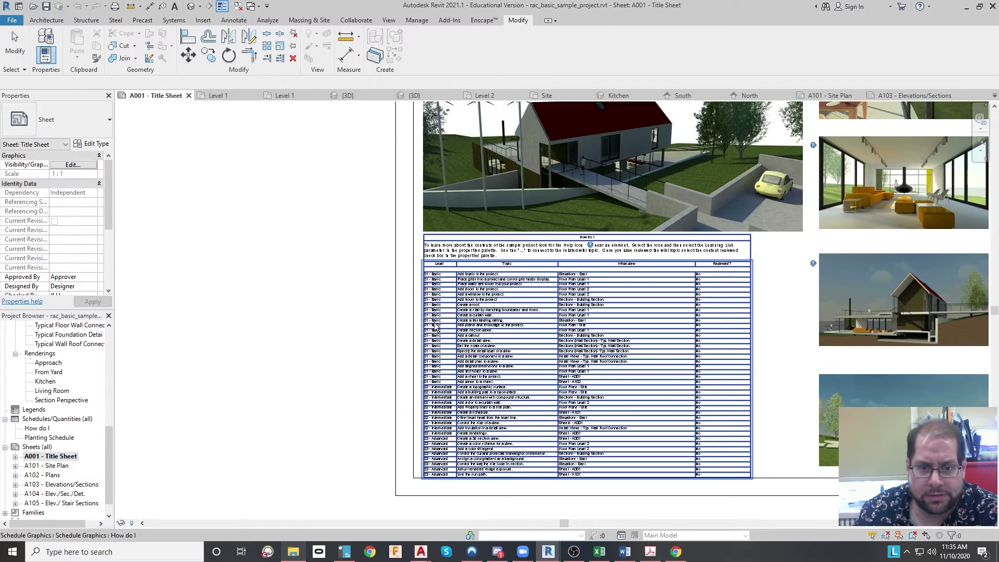
Examine the title sheet's rendered images closely, from the house exterior and yellow car to the living room rendering
scroll(504, 316, "up", 5)
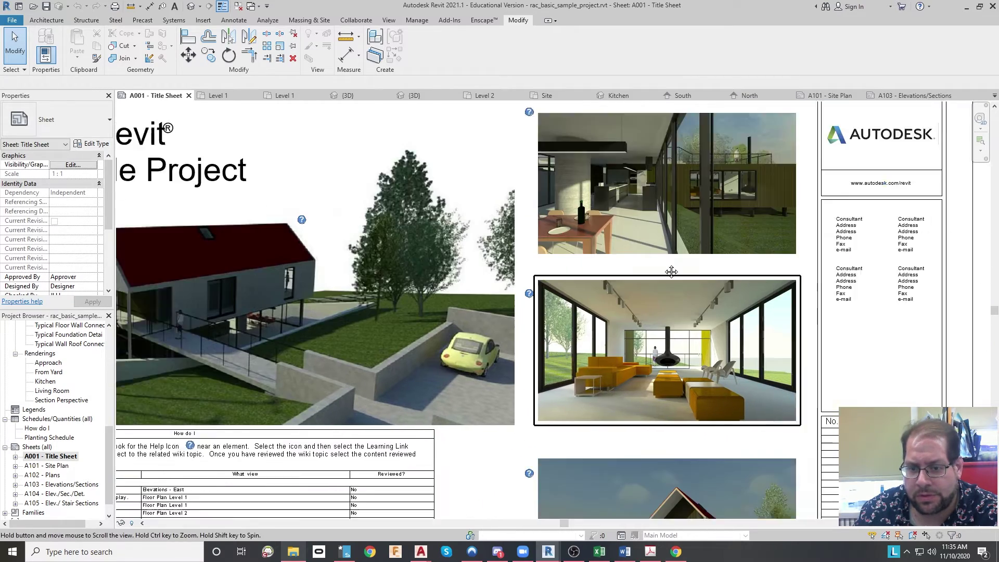
middle_click_drag(672, 272, 584, 170)
middle_click_drag(725, 441, 820, 510)
scroll(446, 328, "up", 2)
scroll(425, 338, "up", 1)
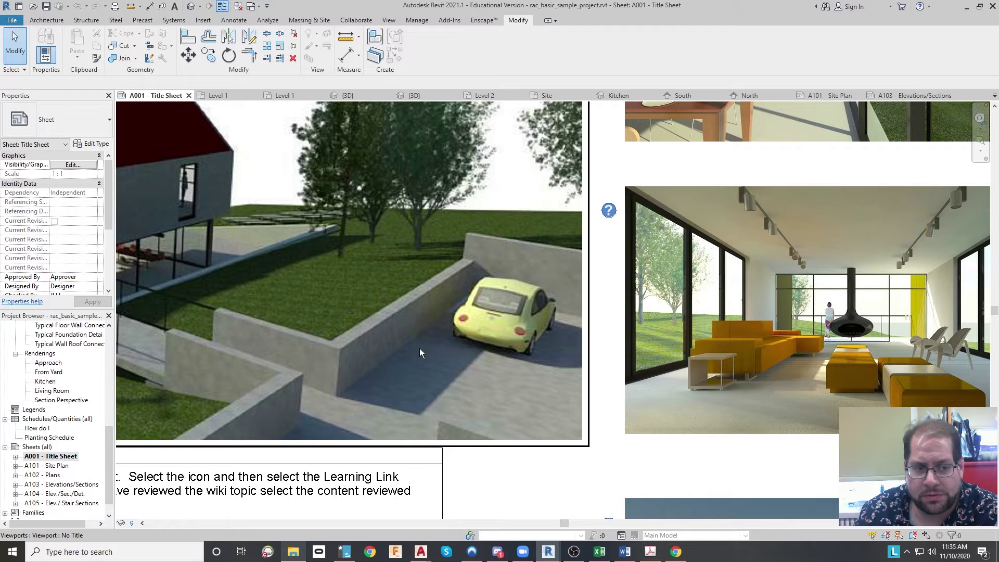
middle_click_drag(426, 337, 598, 399)
middle_click_drag(702, 388, 445, 418)
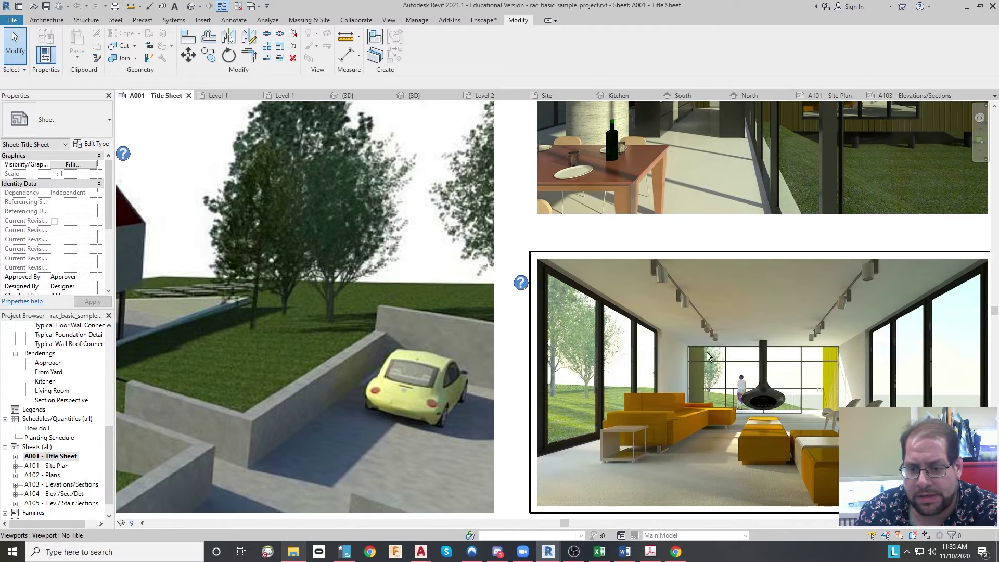
middle_click_drag(804, 378, 587, 361)
scroll(586, 361, "up", 3)
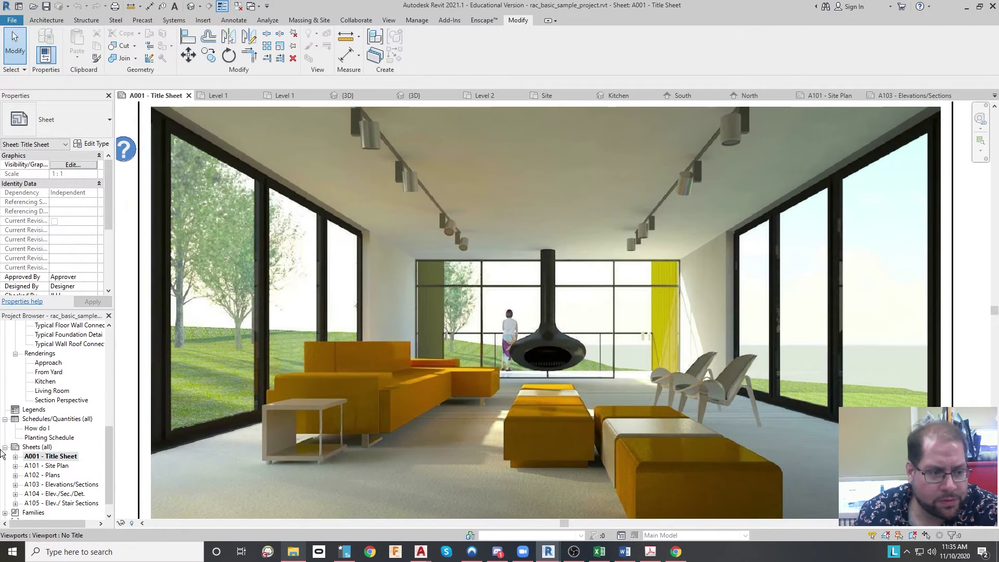
scroll(73, 400, "up", 1)
View the sample project's Kitchen, Approach and Living Room renderings
double_click(46, 391)
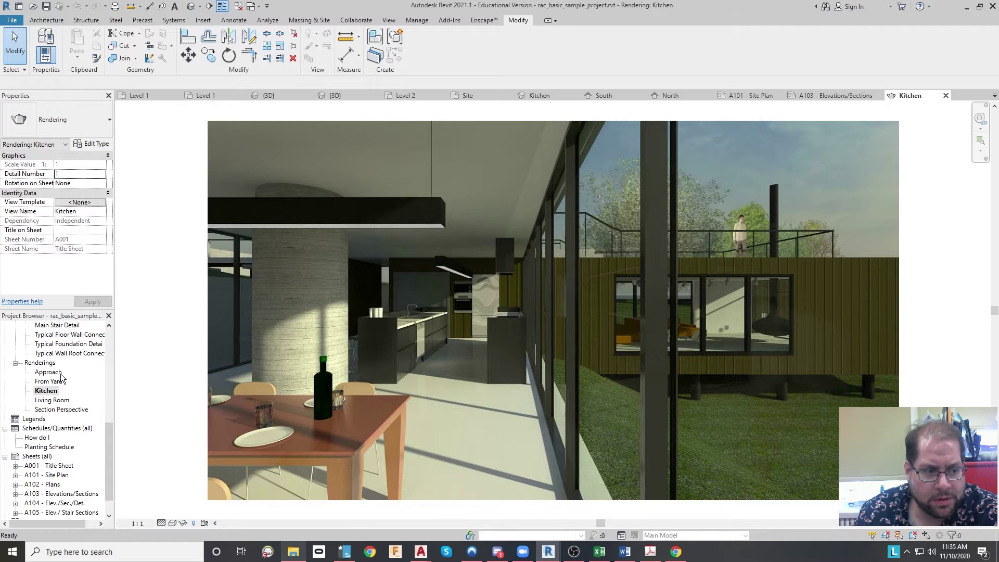
double_click(60, 373)
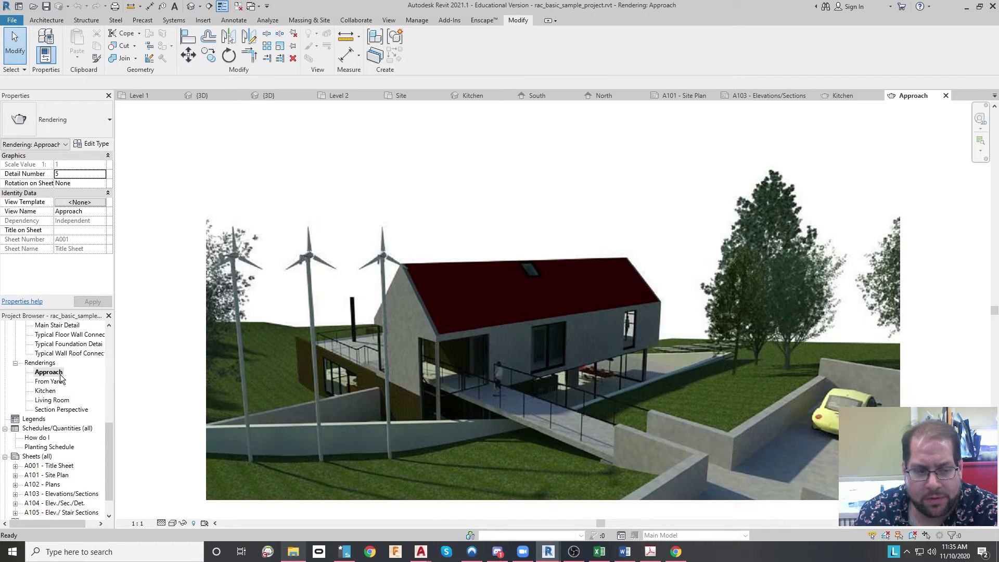
double_click(52, 400)
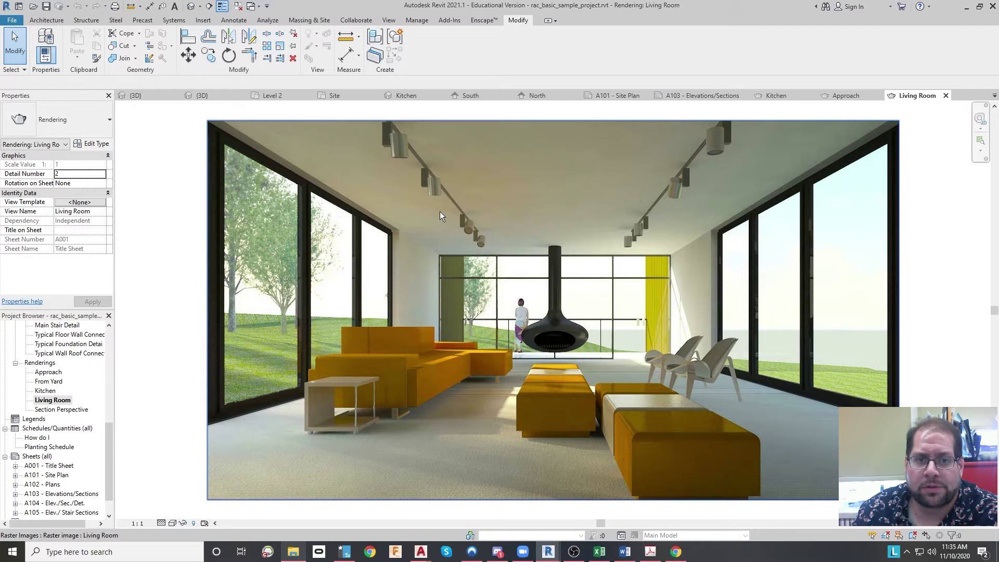
Show the Enscape tools, and view the {3D} views of Project1 and the sample project
left_click(477, 25)
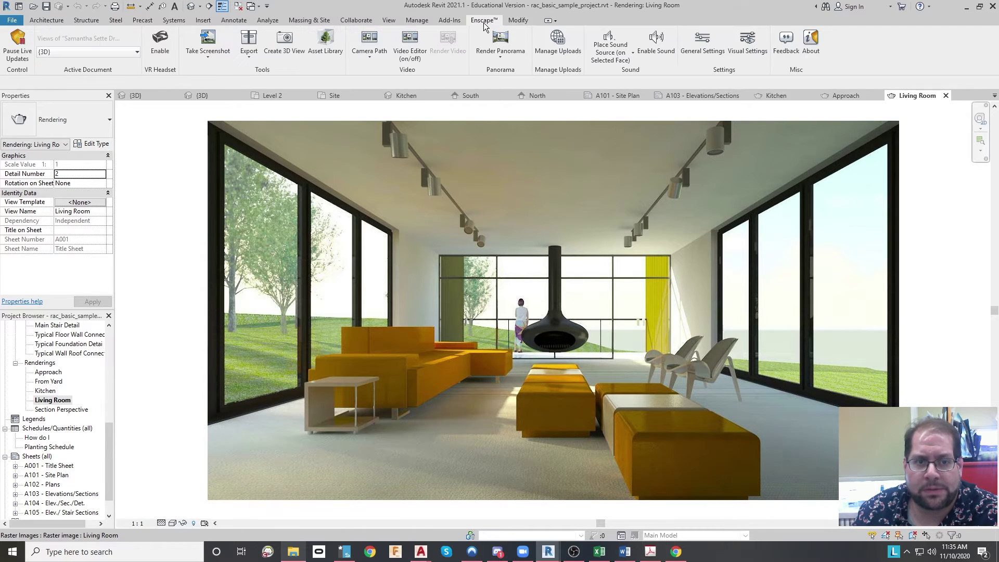
right_click(484, 29)
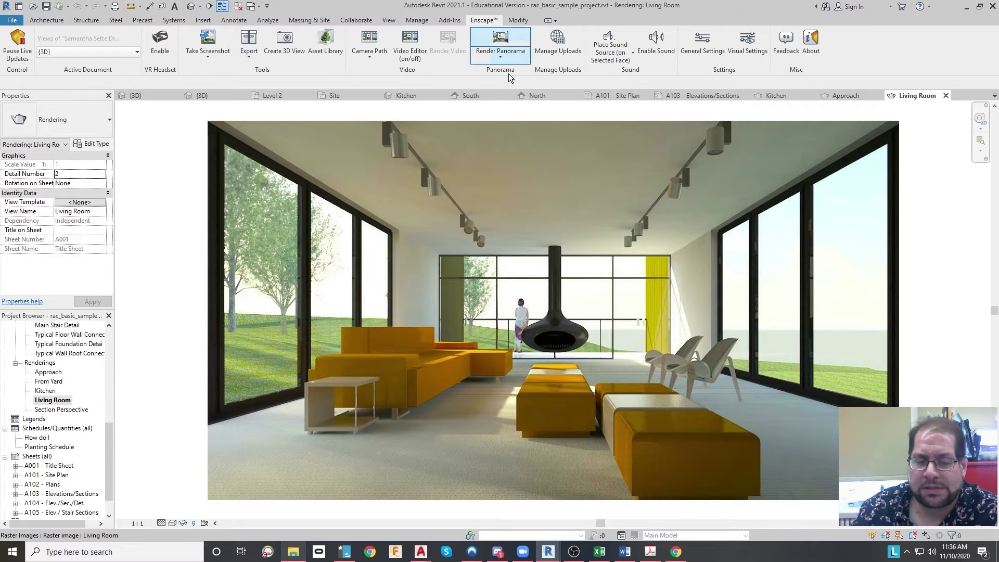
left_click(145, 94)
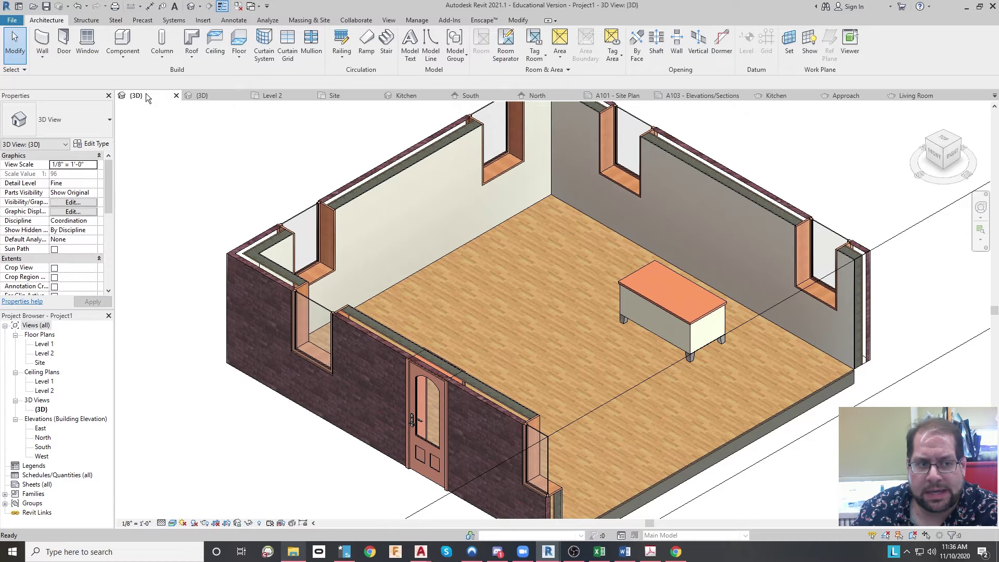
left_click(207, 97)
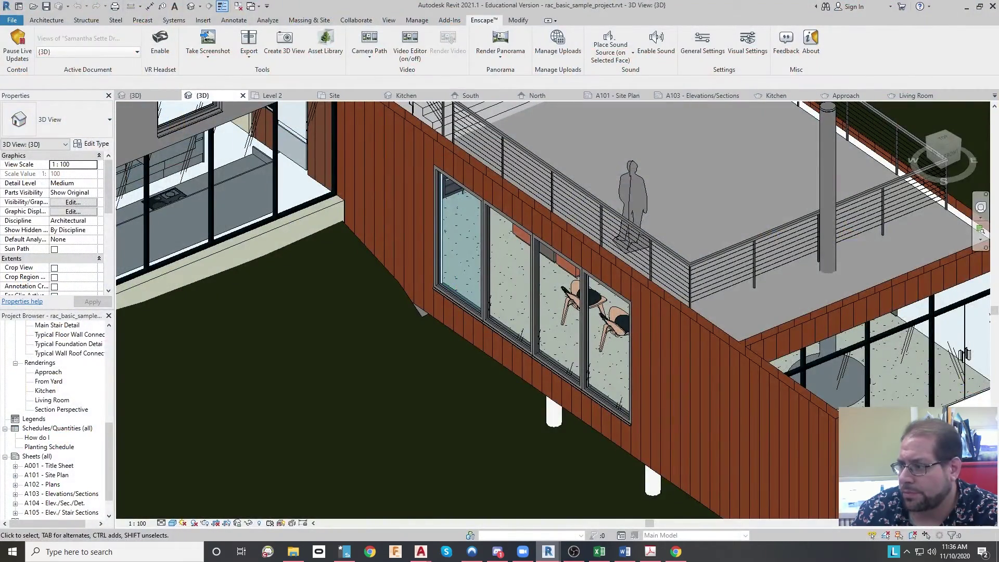
Bring the Enscape window onto the main screen, maximize it, and look around the dream house from above
left_click_drag(998, 154, 233, 113)
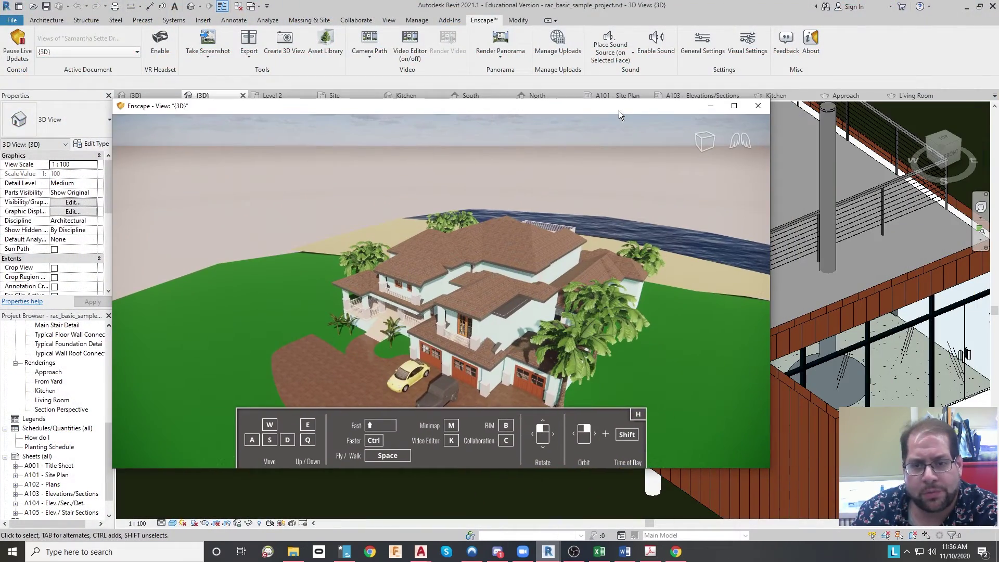
left_click(730, 109)
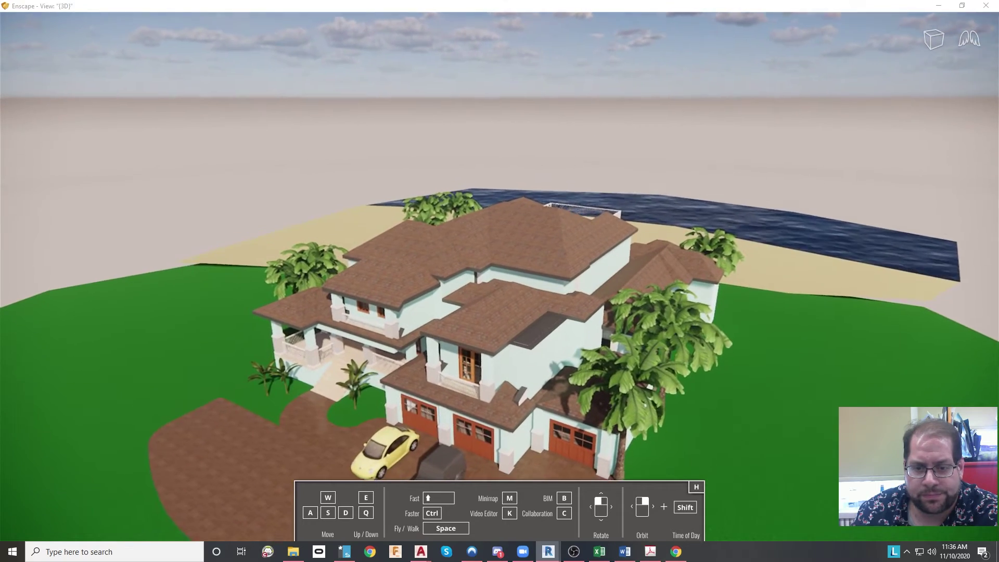
left_click_drag(466, 279, 472, 352)
key("a")
left_click_drag(420, 432, 463, 420)
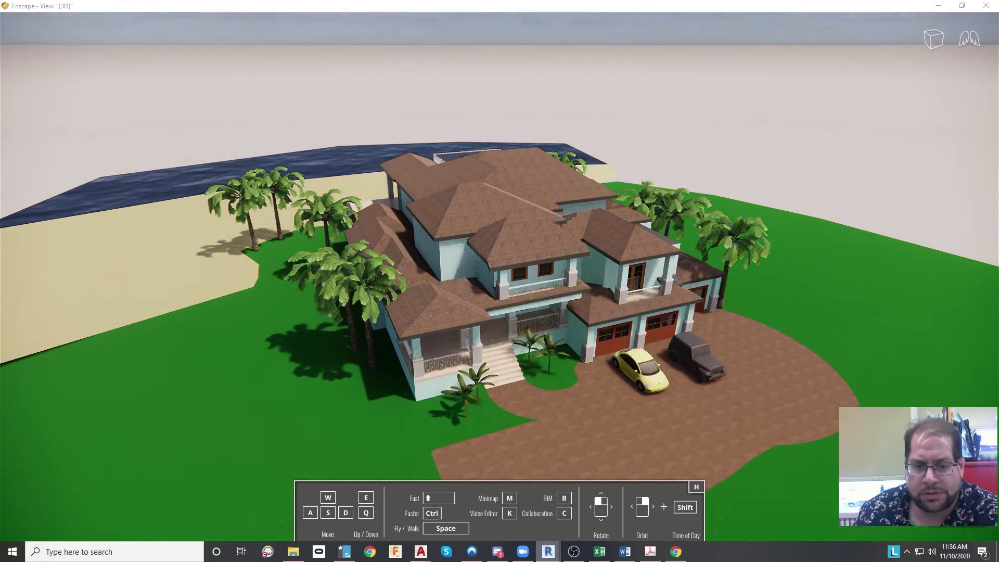
Change the time of day in the Enscape scene and move down to ground level on the driveway
right_click_drag(499, 281, 304, 281, "shift")
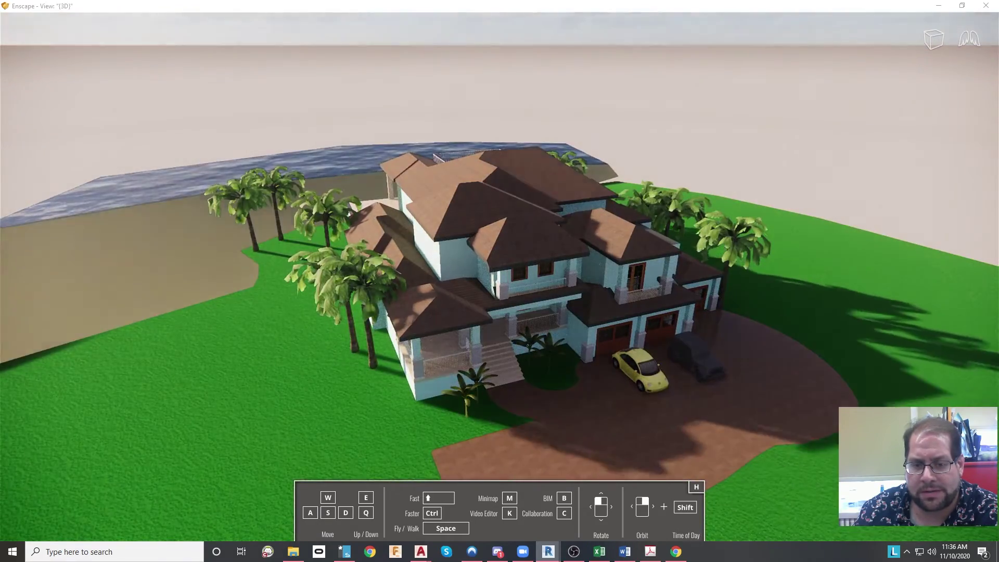
right_click_drag(446, 426, 478, 426, "shift")
right_click(561, 419)
right_click(561, 419)
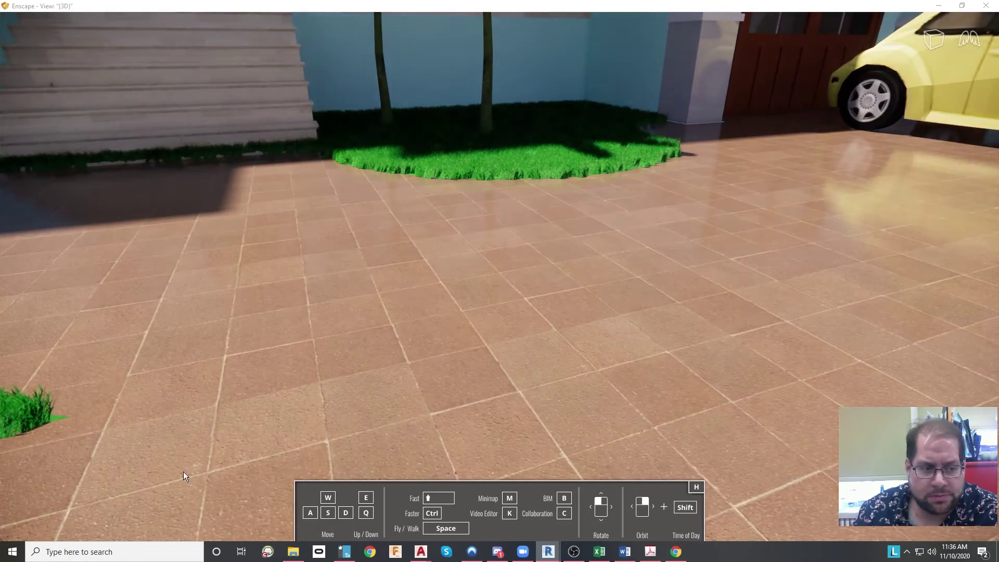
Switch to walk mode and walk across the driveway to the column between the front porch and garage door
left_click_drag(183, 472, 78, 381)
key("w")
key("w")
key("space")
key("w")
key("s")
key("d")
key("a")
key("w")
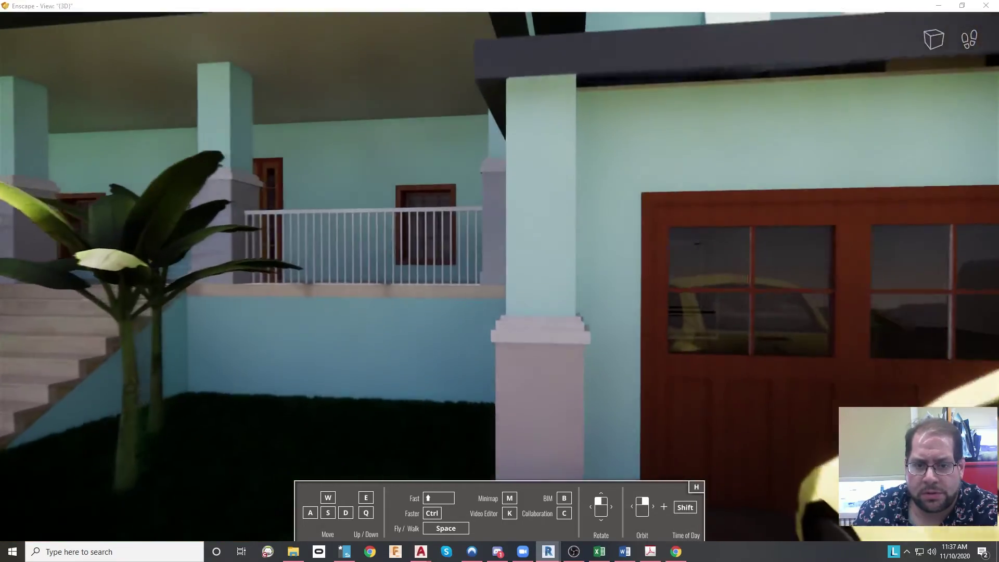
key("w")
key("w")
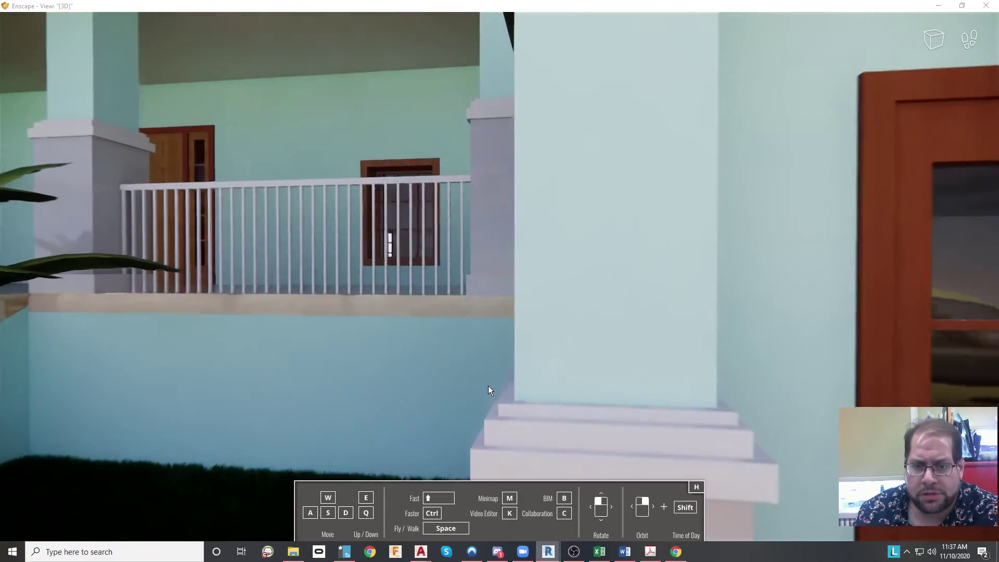
Back away to face the house's front steps and entrance door, and return to fly mode
left_click_drag(532, 381, 520, 399)
key("s")
key("a")
key("space")
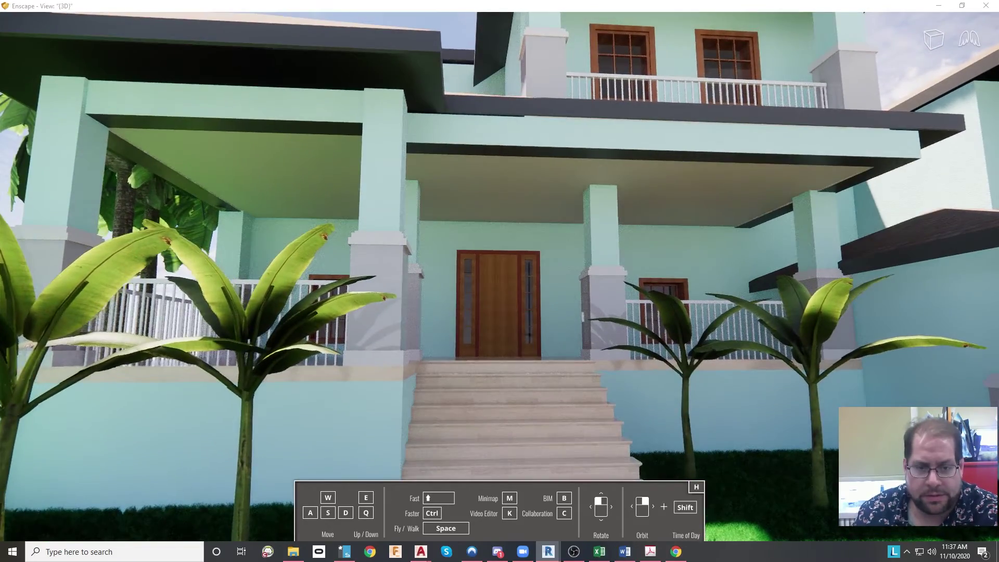
Fly up and over the house to view the pool deck and beach behind it
key("e")
left_click_drag(521, 399, 333, 477)
key("e")
key("w")
key("ctrl+w")
key("w")
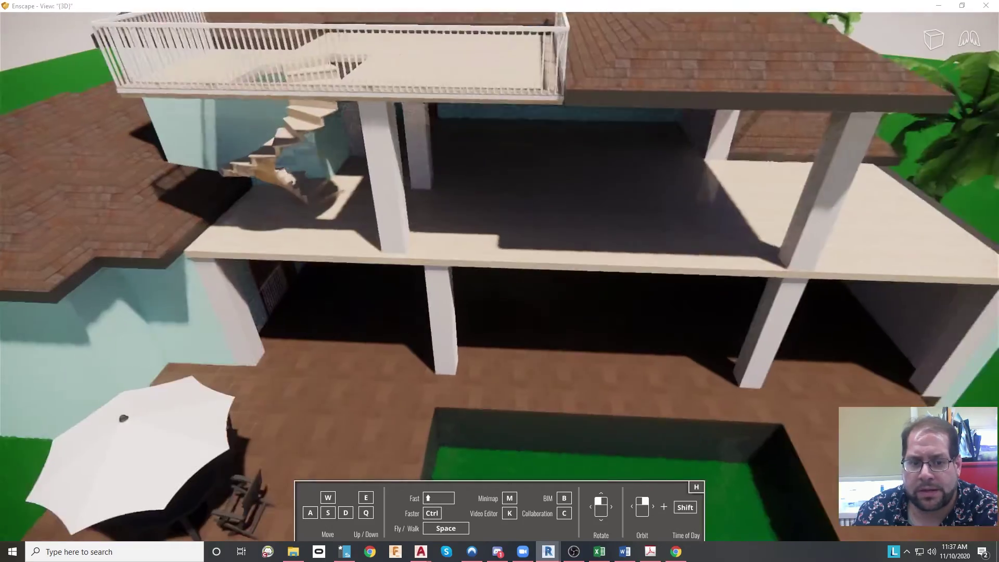
Walk through the house's kitchen interior, view the front exterior again, and move the Enscape window off the main screen
left_click_drag(333, 477, 291, 477)
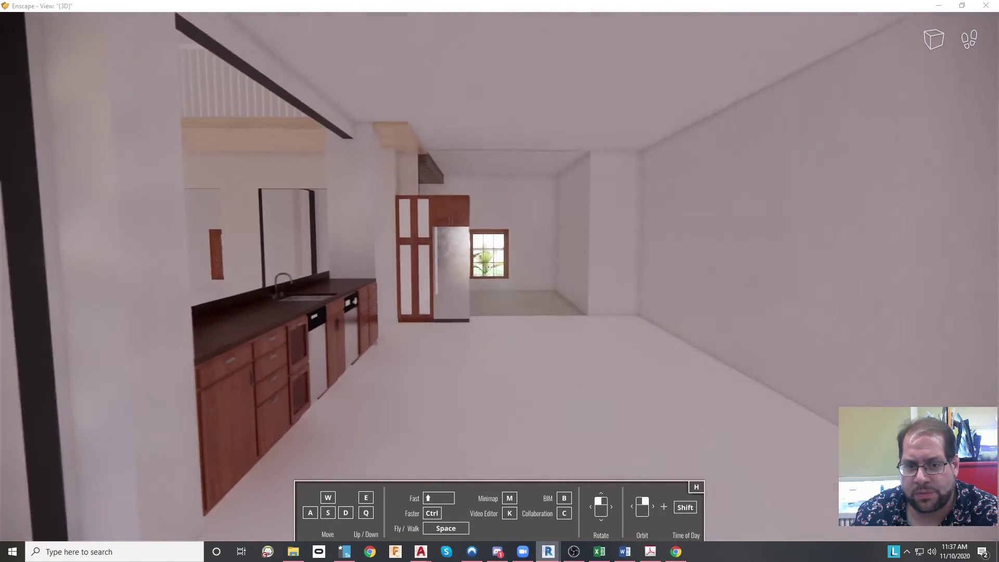
key("w")
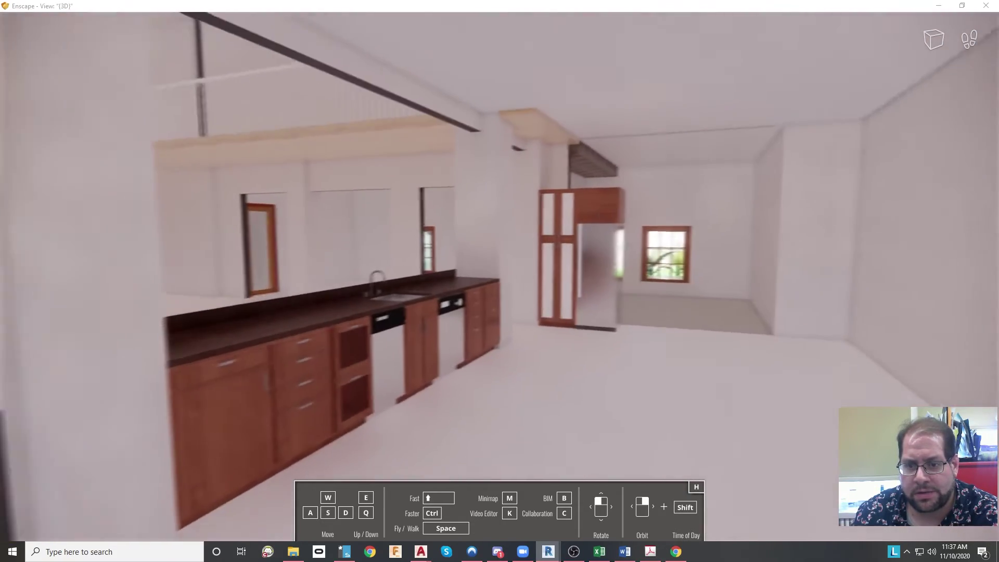
key("w")
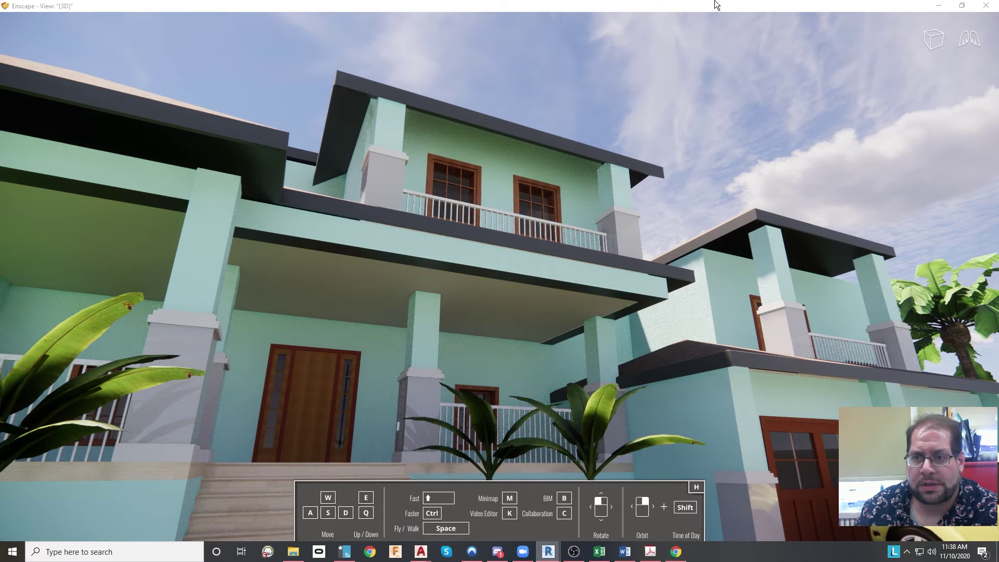
left_click_drag(710, 5, 998, 91)
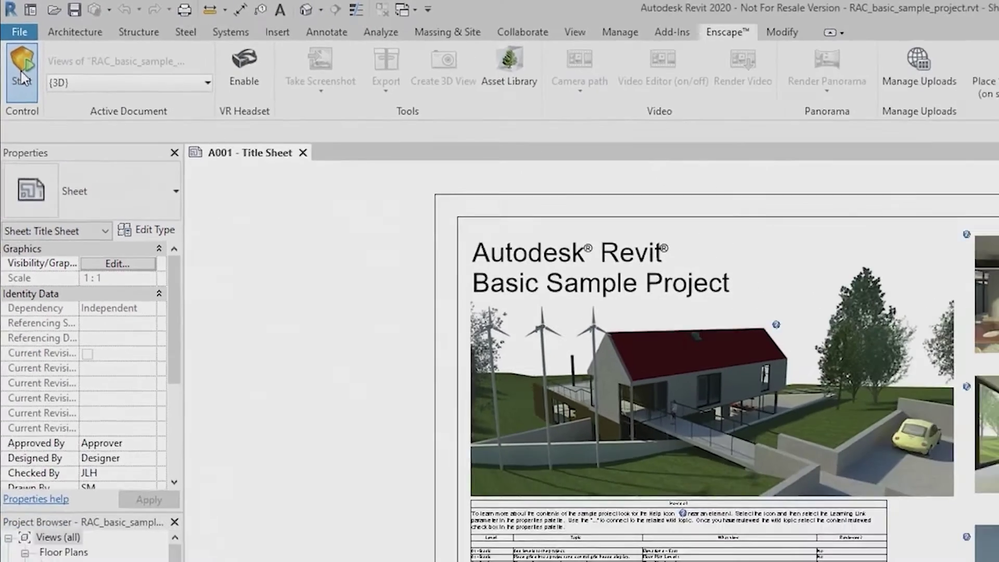
Start Enscape for the basic sample project and snap its window to one half of the screen
left_click(30, 99)
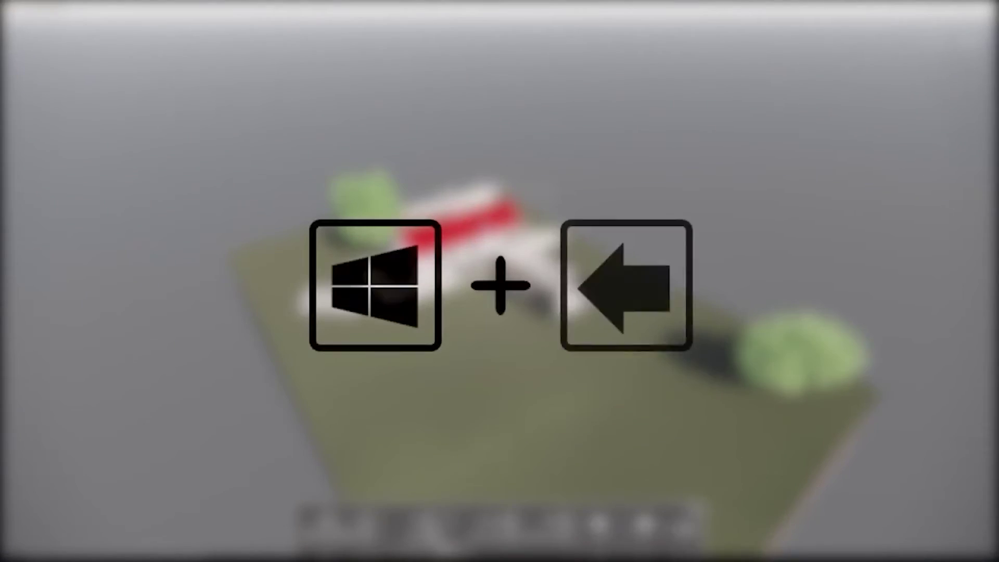
key("super+Left")
key("Return")
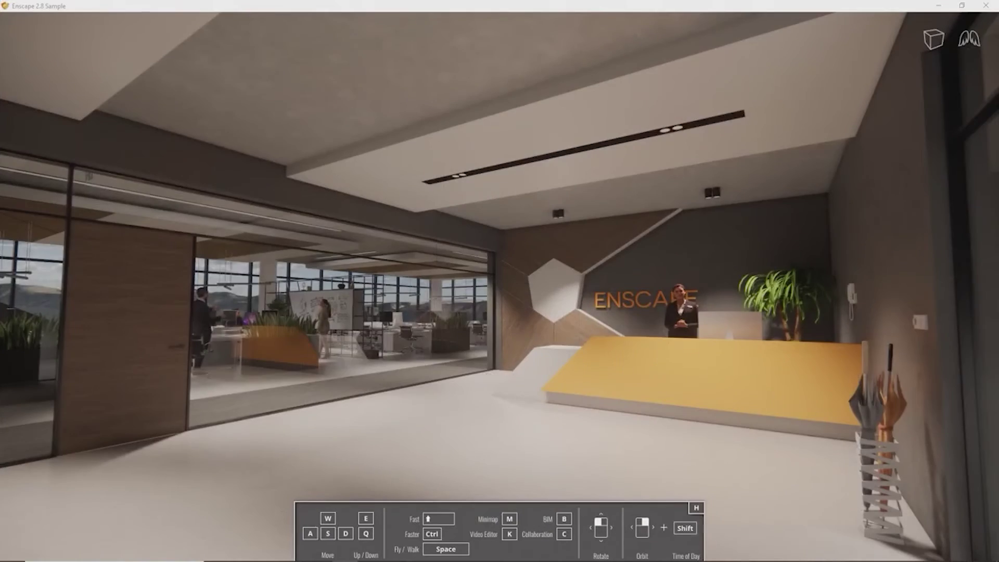
Move through the Enscape office sample from the reception desk into the workspace
left_click_drag(499, 281, 268, 282)
key("w")
left_click_drag(499, 281, 308, 282)
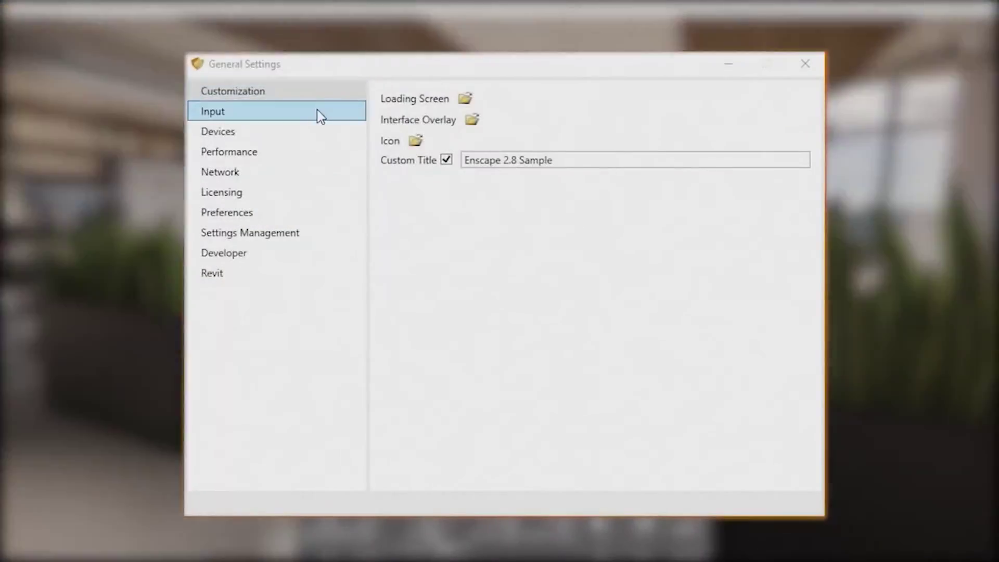
Lower the Movement Speed in Enscape's Input settings
left_click(318, 112)
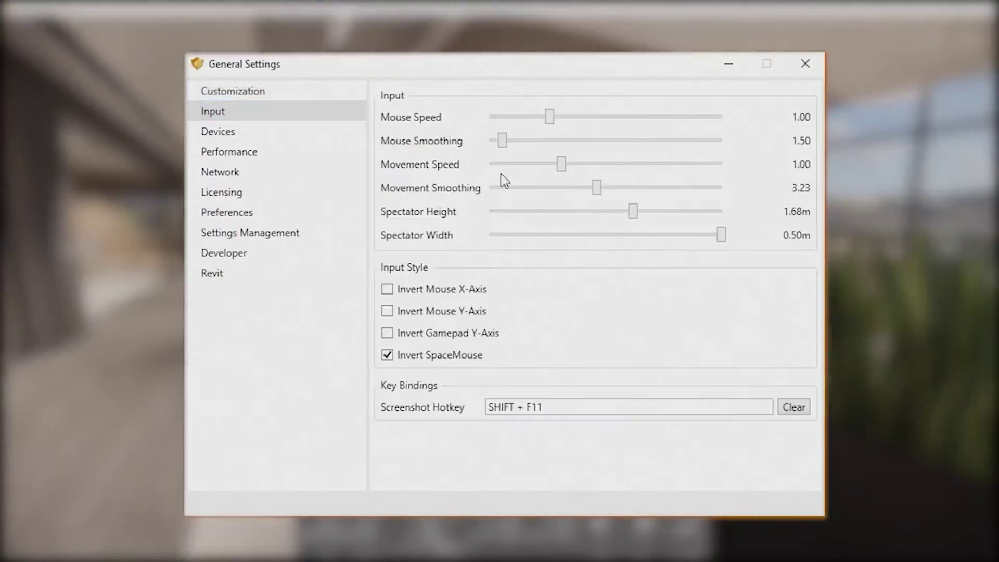
left_click_drag(564, 165, 508, 168)
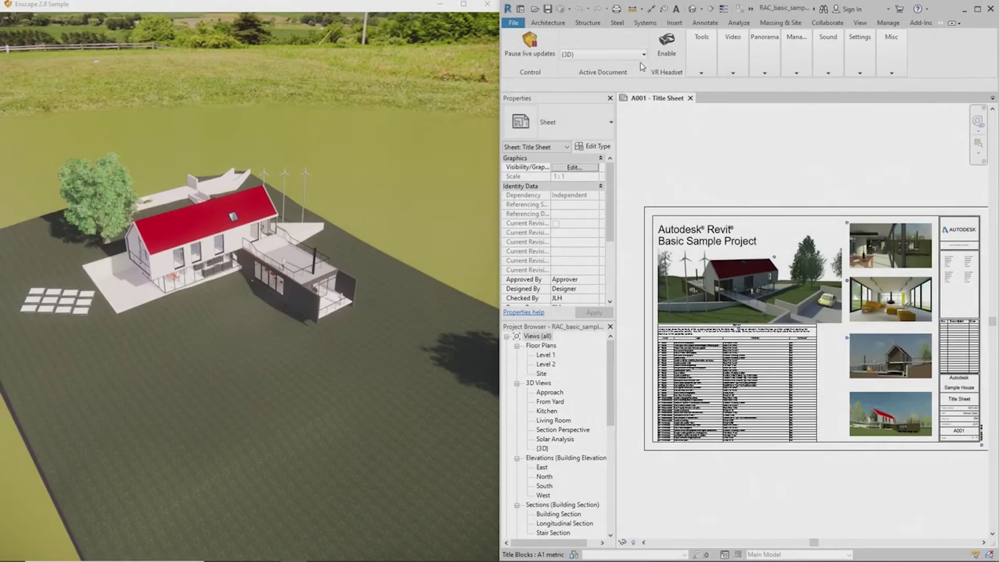
Preview the Approach, From Yard, Kitchen, Living Room, Section Perspective and Solar Analysis camera views in Enscape, and orbit the last one
left_click(636, 55)
left_click(616, 109)
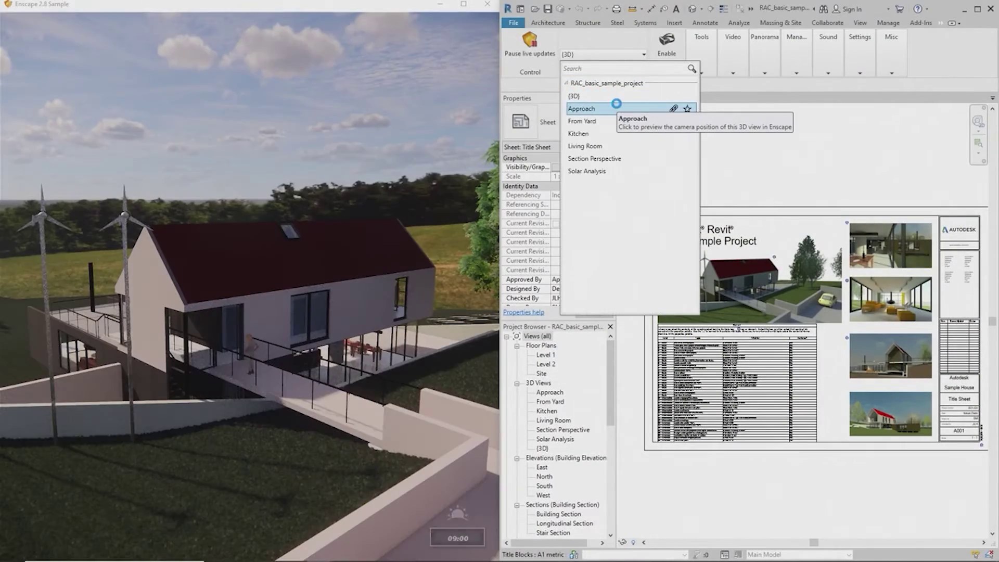
left_click(620, 134)
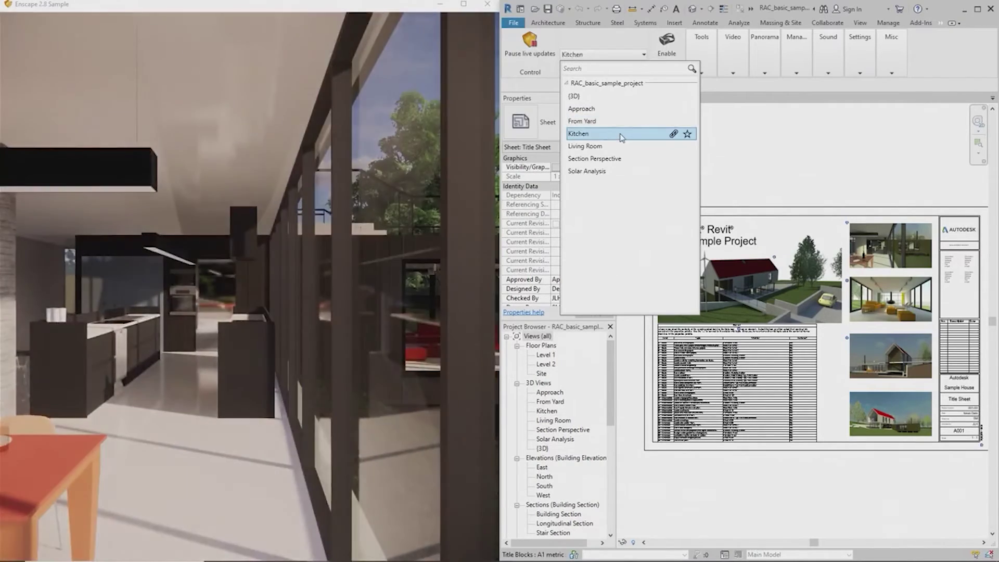
left_click(619, 146)
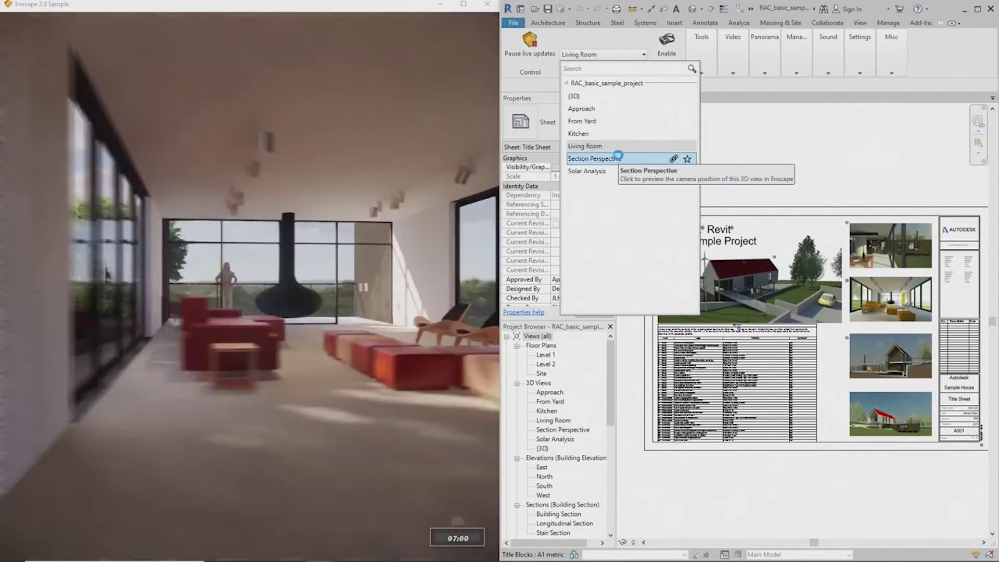
left_click(618, 156)
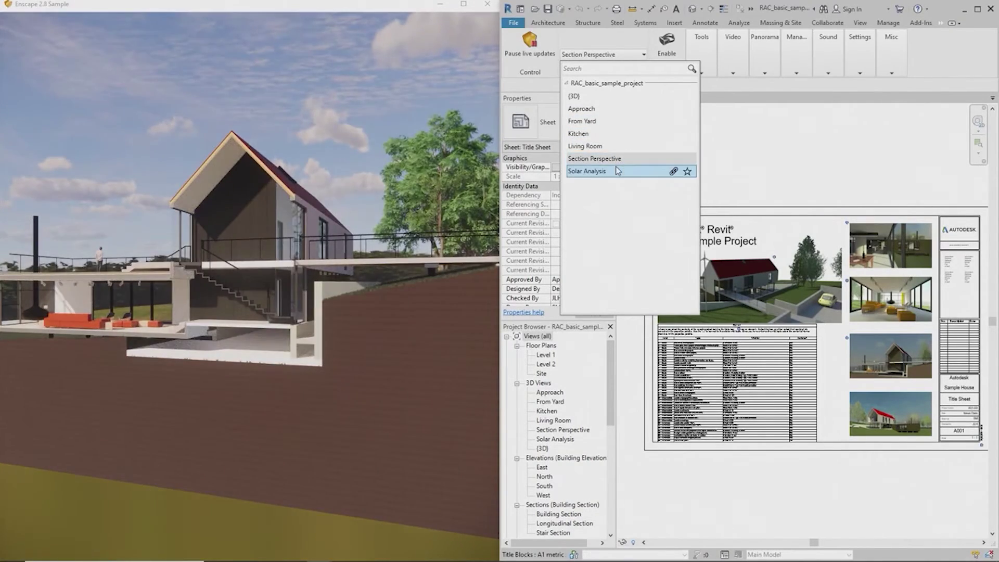
left_click(615, 167)
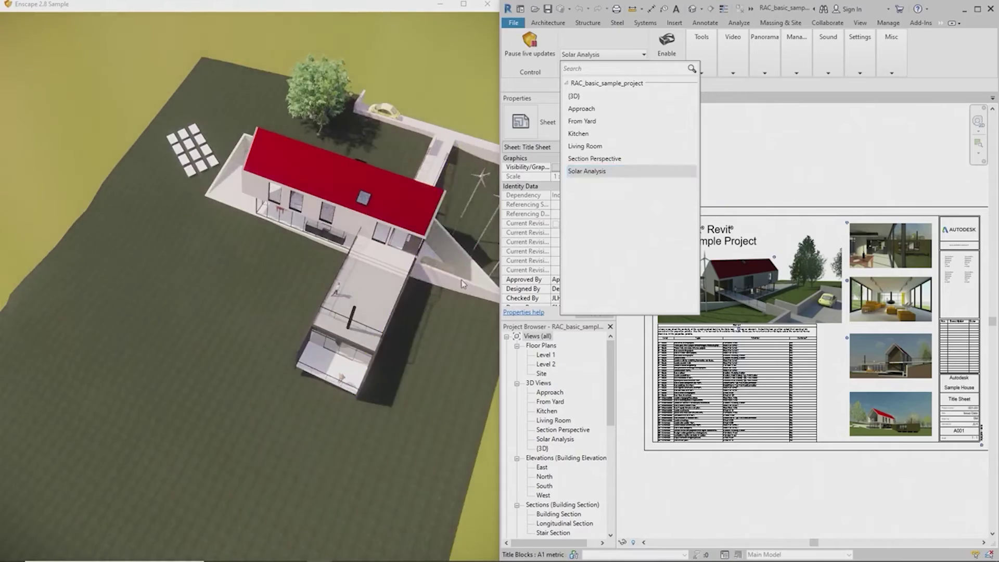
right_click_drag(461, 280, 471, 208)
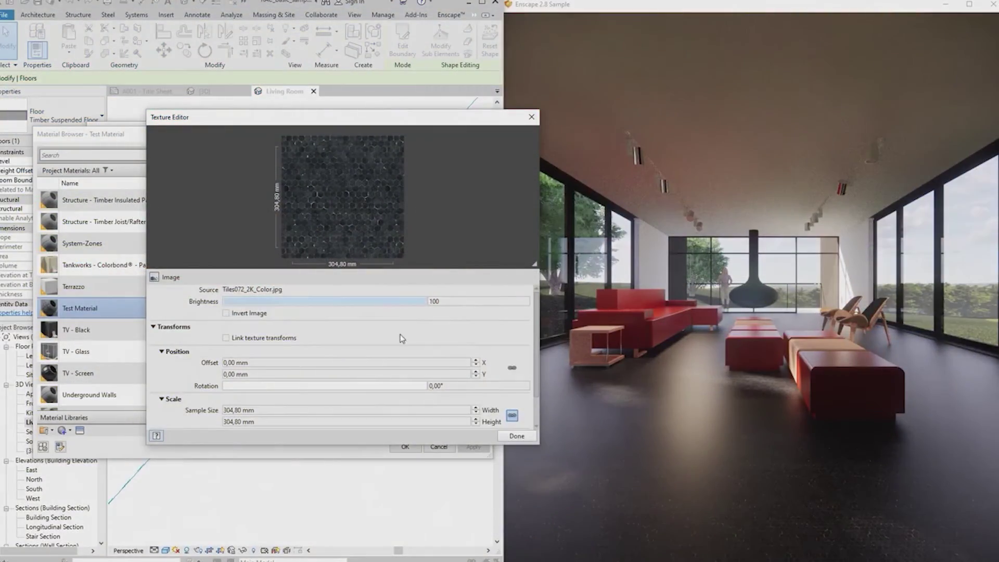
Set the sample size of Test Material's Tiles072_2K_Color.jpg texture to 3000 mm and apply it to the floor
scroll(403, 338, "down", 2)
left_click(351, 378)
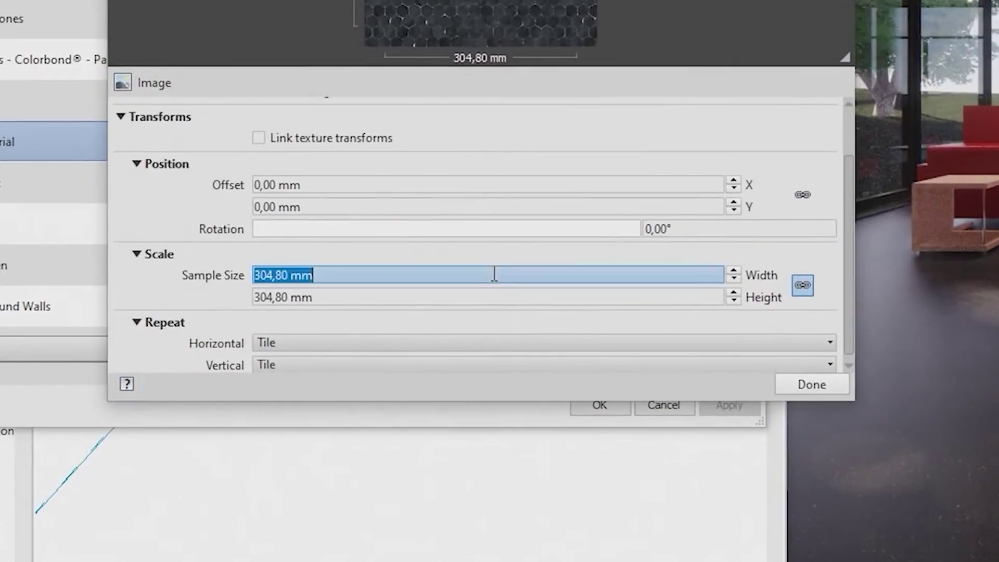
type("3000")
key("Return")
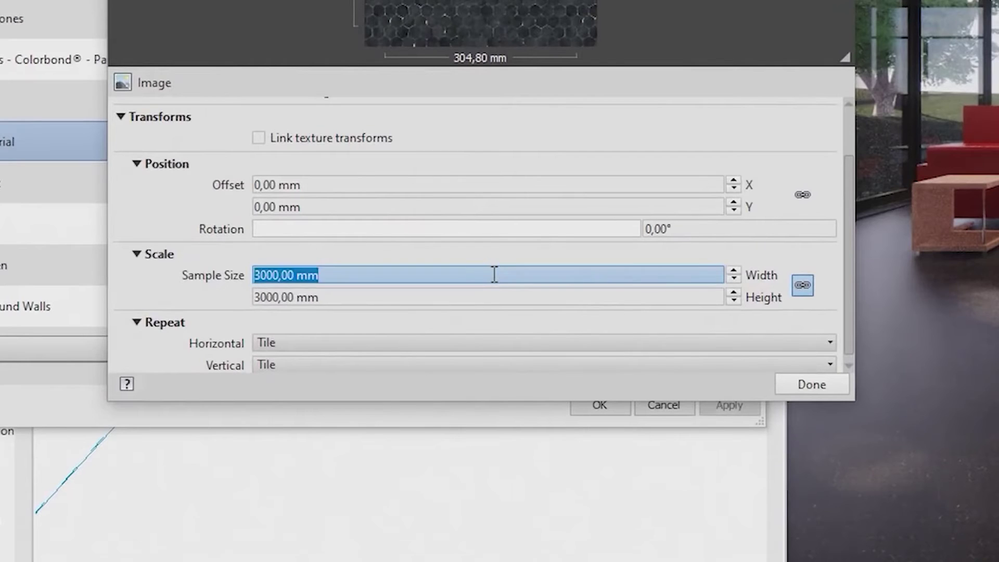
left_click(801, 386)
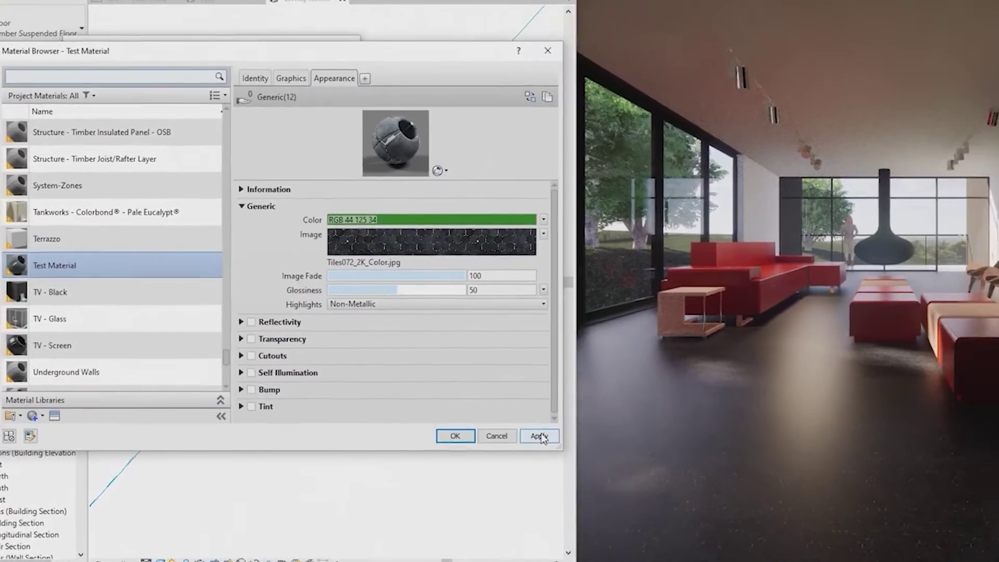
left_click(634, 420)
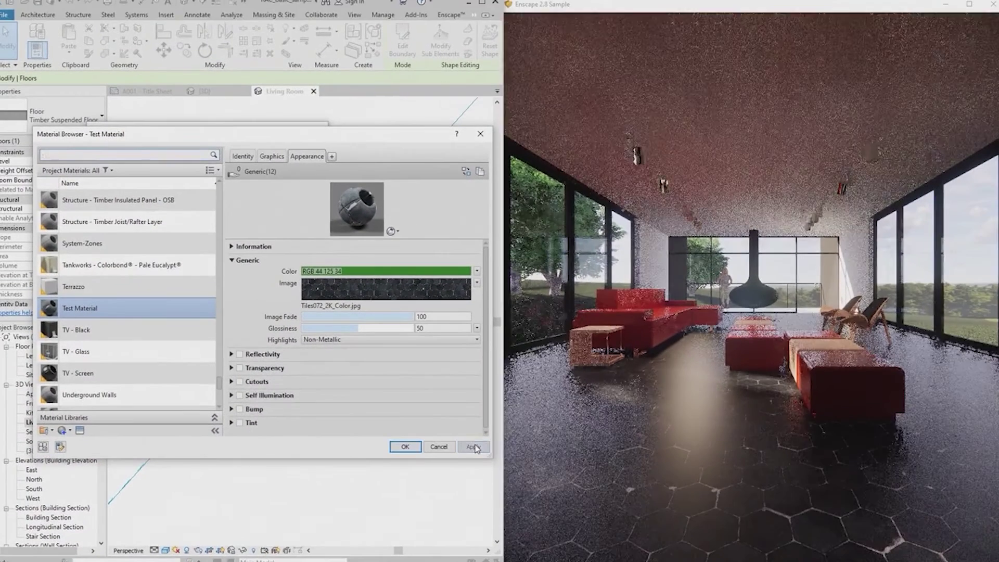
Enable Bump on Test Material with Tiles072_2K_Displacement.jpg at a 3000 mm sample size and amount 406, then apply the changes
left_click(240, 410)
left_click(974, 180)
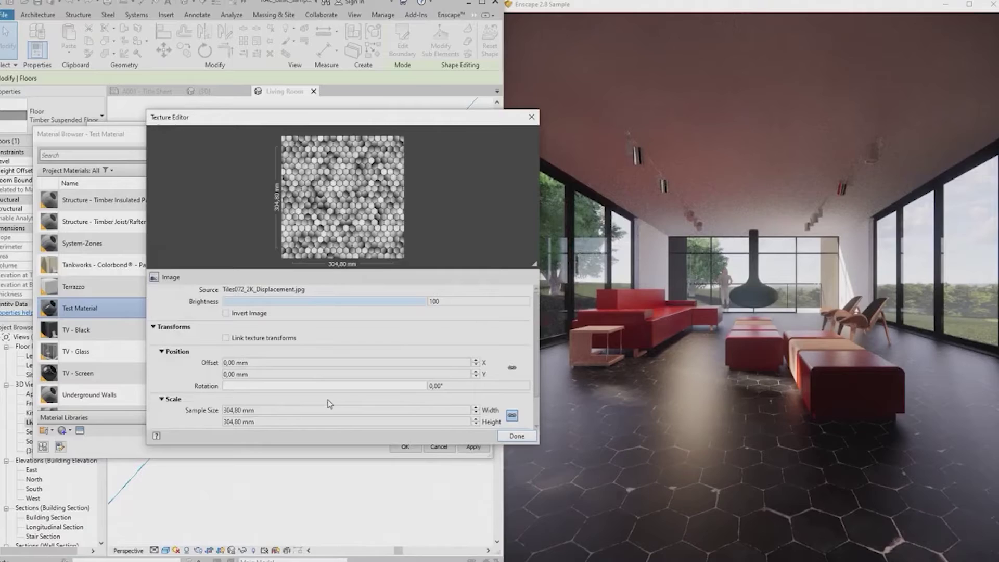
left_click(333, 412)
type("3")
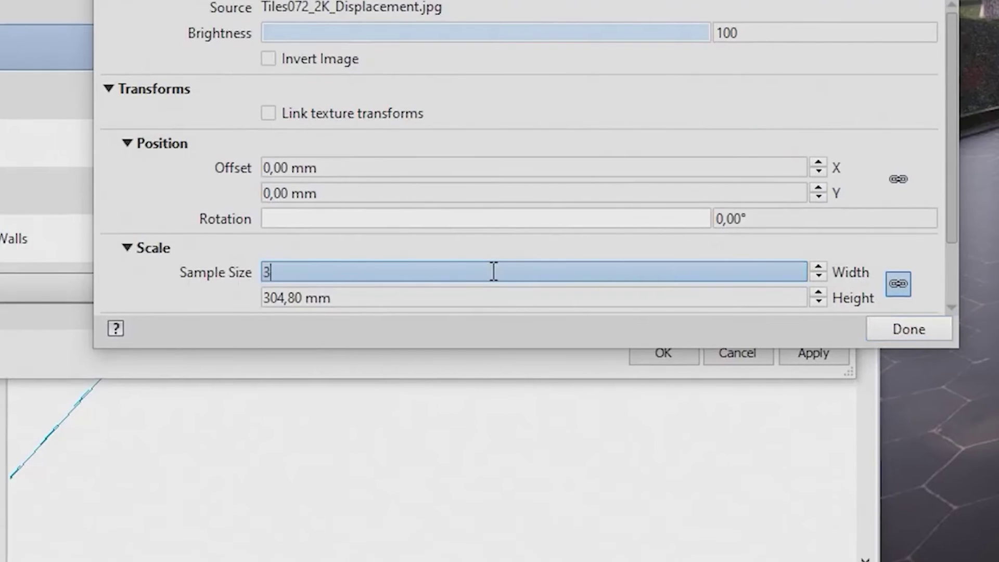
type("000")
key("Return")
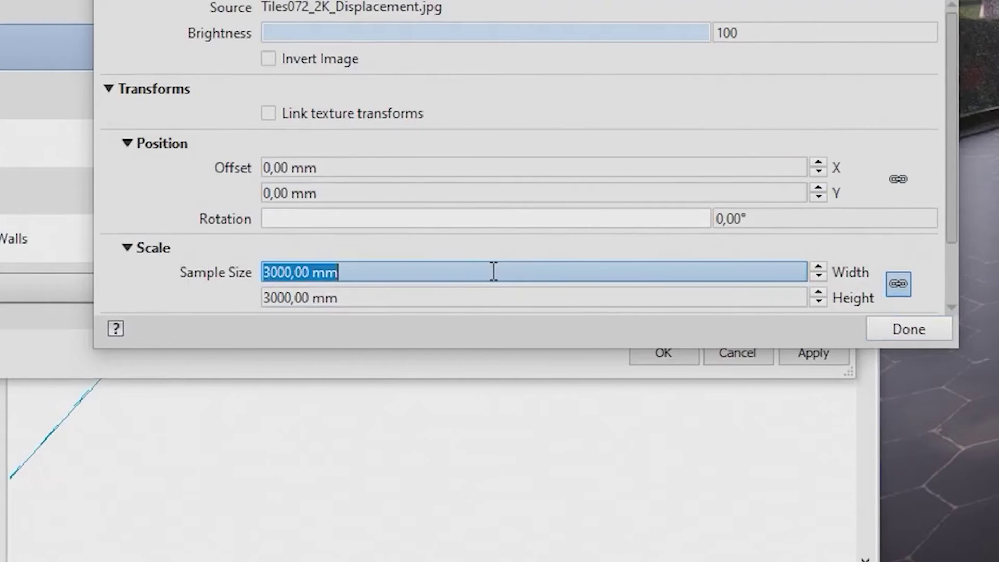
left_click(909, 330)
mouse_move(640, 273)
left_mouse_down()
mouse_move(602, 260)
mouse_move(647, 263)
left_mouse_up()
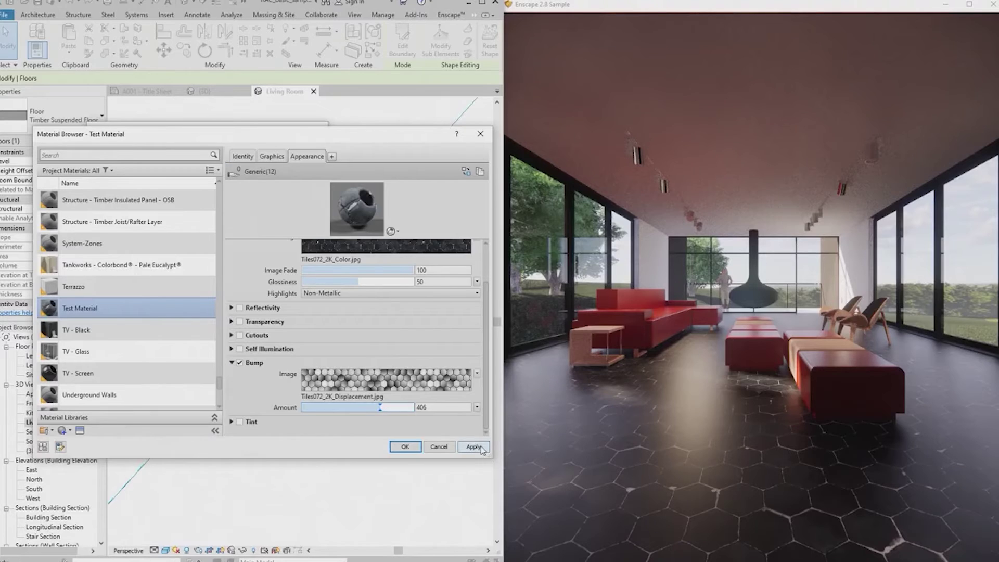
left_click(829, 359)
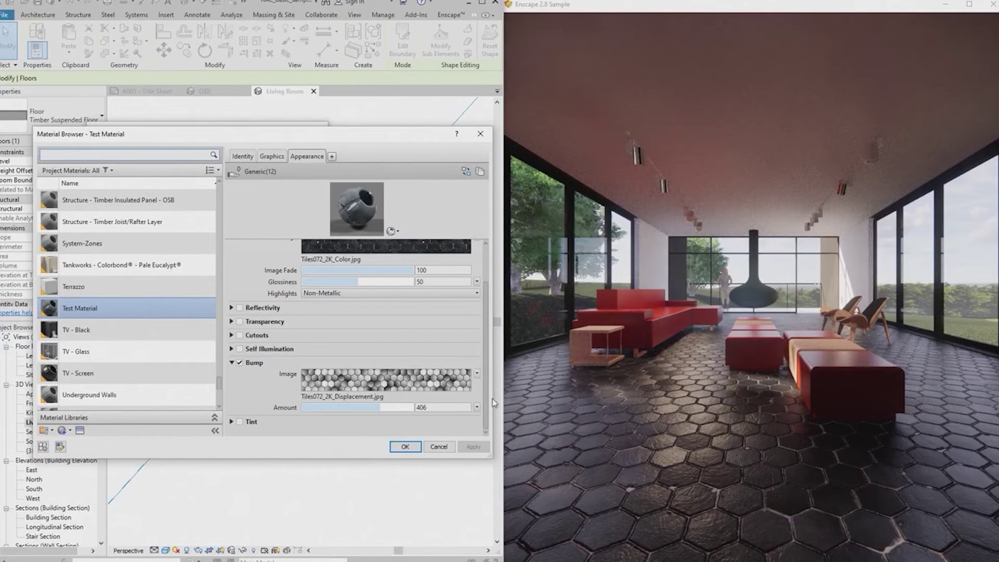
Use Tiles072_2K_Roughness.jpg as Test Material's Glossiness image, inverted and with a 3000 mm sample size, and apply it
left_click(477, 281)
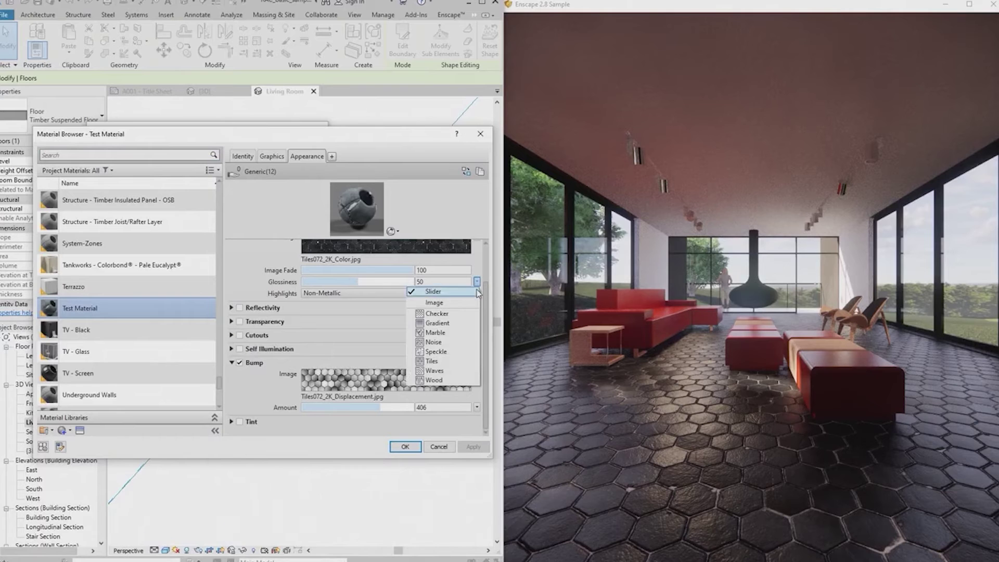
left_click(466, 303)
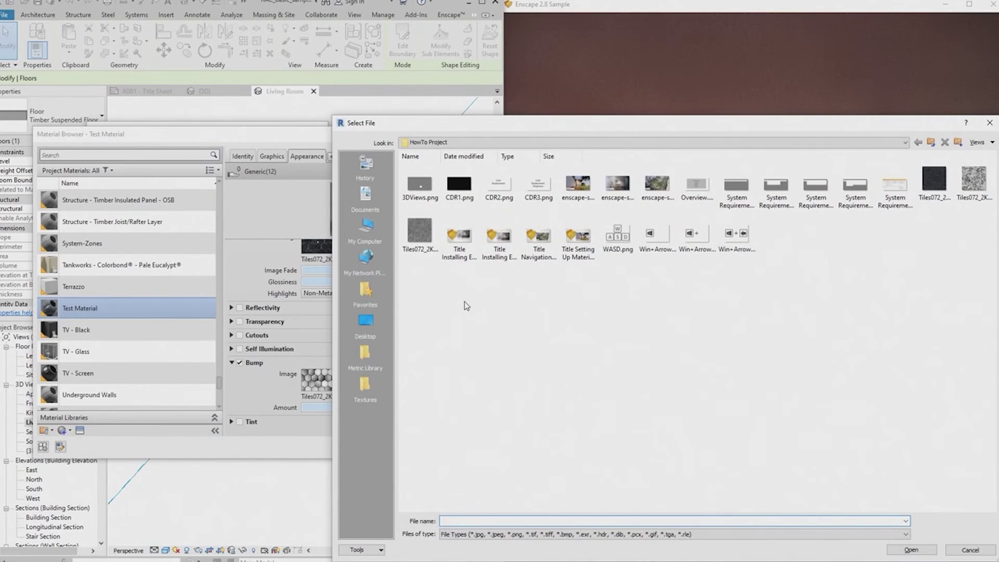
left_click(426, 244)
double_click(427, 245)
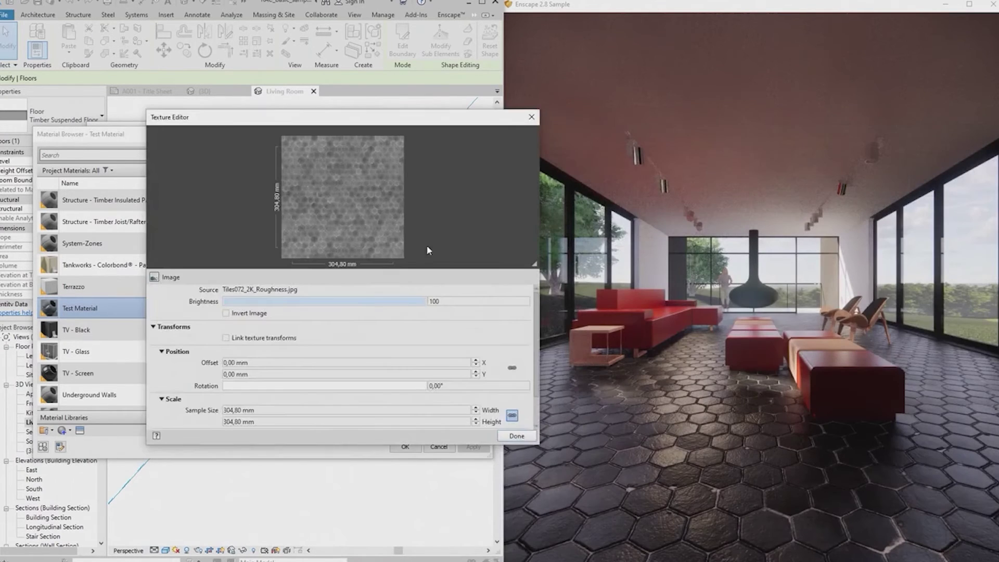
left_click(226, 313)
left_click(269, 408)
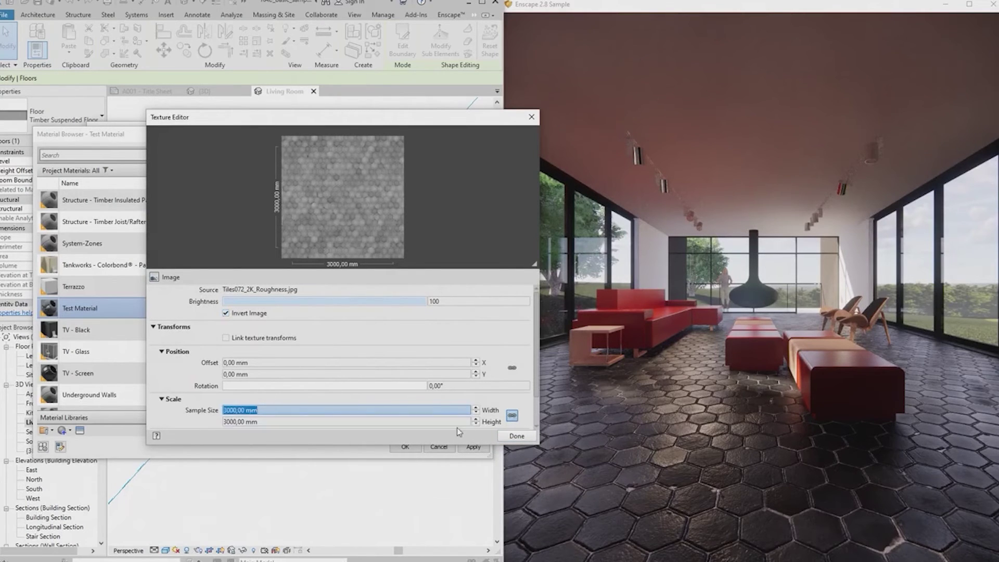
left_click(509, 436)
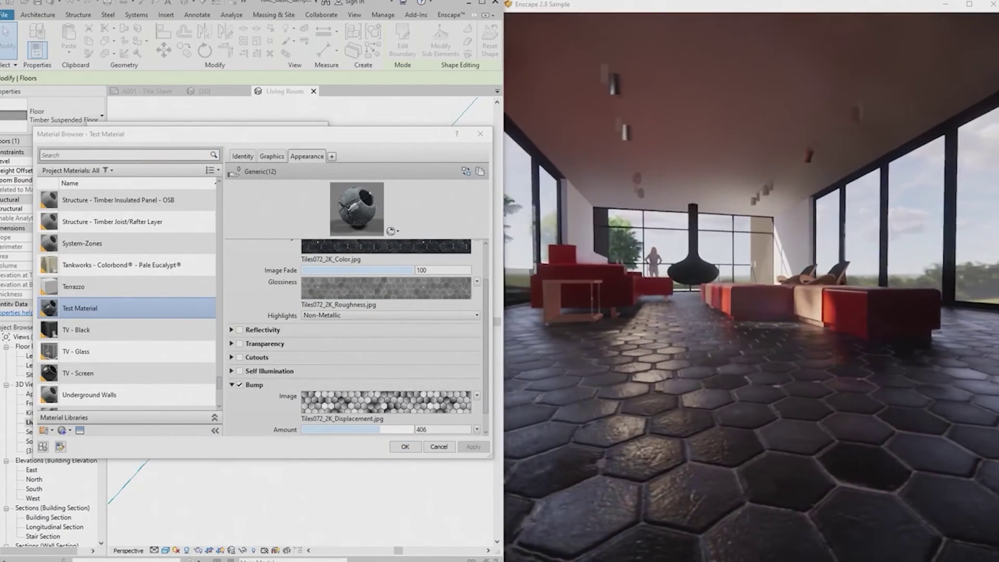
Look around the living room's hexagonal tile floor in Enscape from a low viewpoint
right_click_drag(678, 459, 697, 459, "shift")
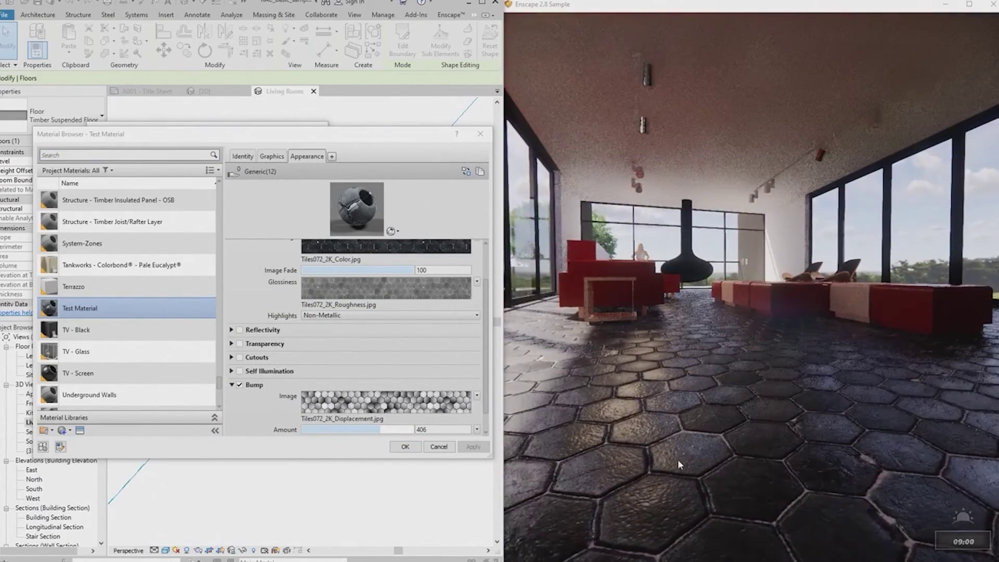
left_click_drag(677, 459, 583, 472)
key("d")
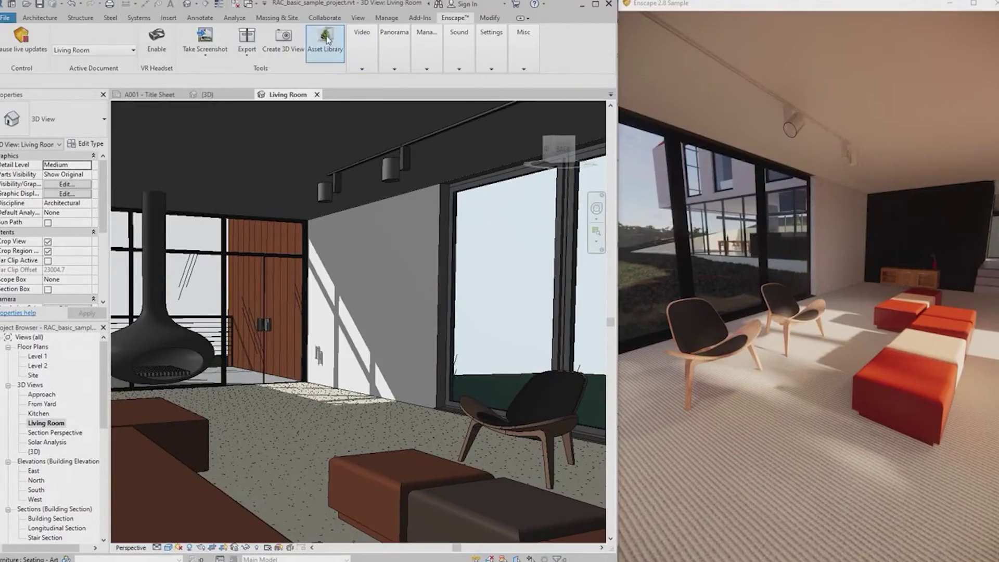
Place the Enscape People asset of a young man sitting with a mobile phone on the living room ottoman
left_click(327, 41)
mouse_move(355, 453)
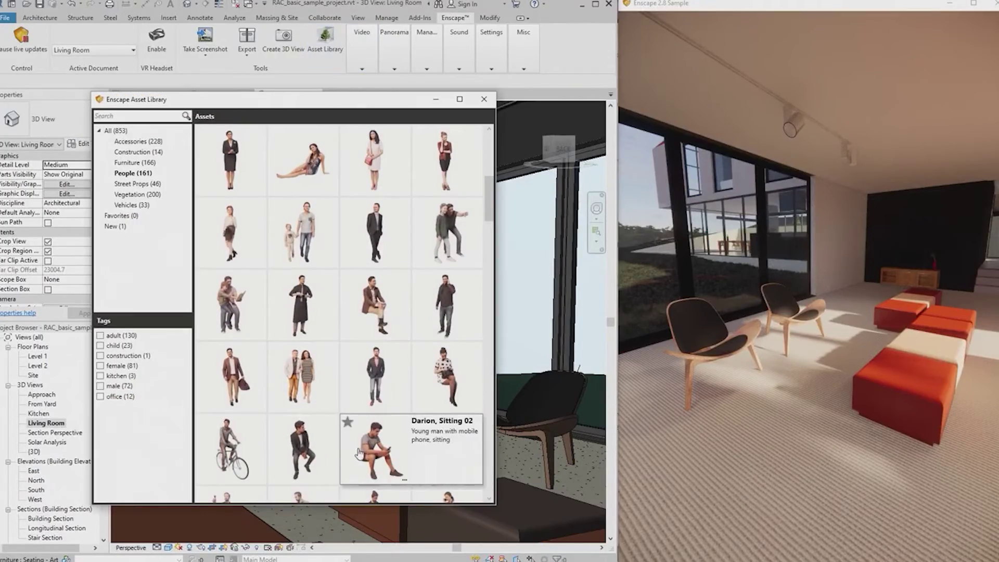
left_click(362, 453)
left_click(359, 447)
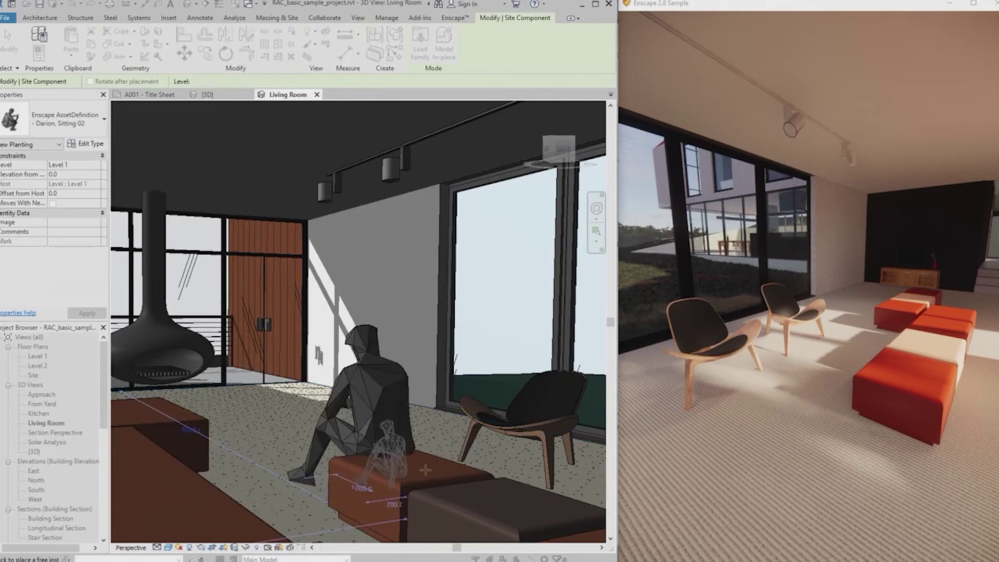
key("Escape")
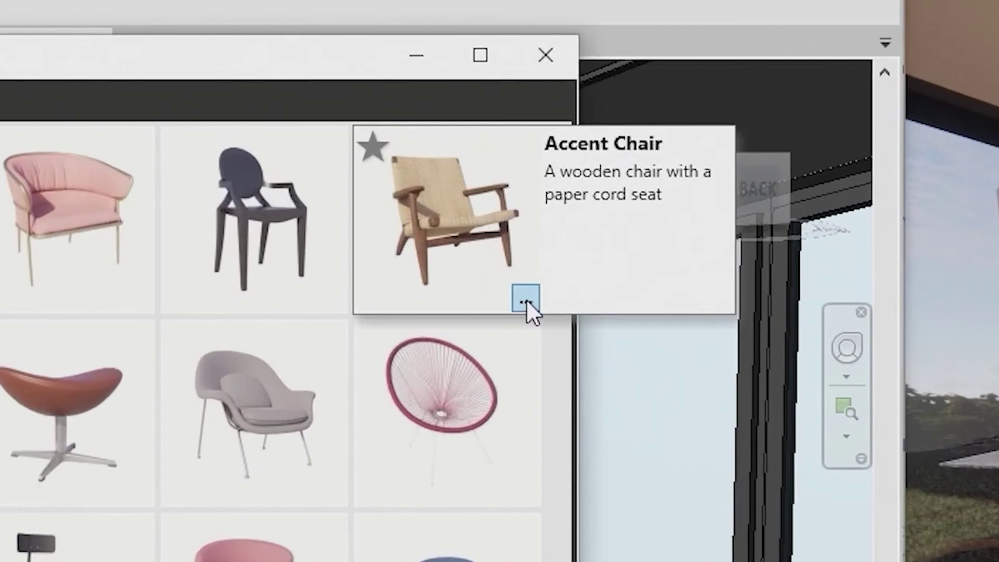
Link the Seating - Artemis - Lounge chair family to the Accent Chair asset from the Enscape Asset Library
left_click(526, 300)
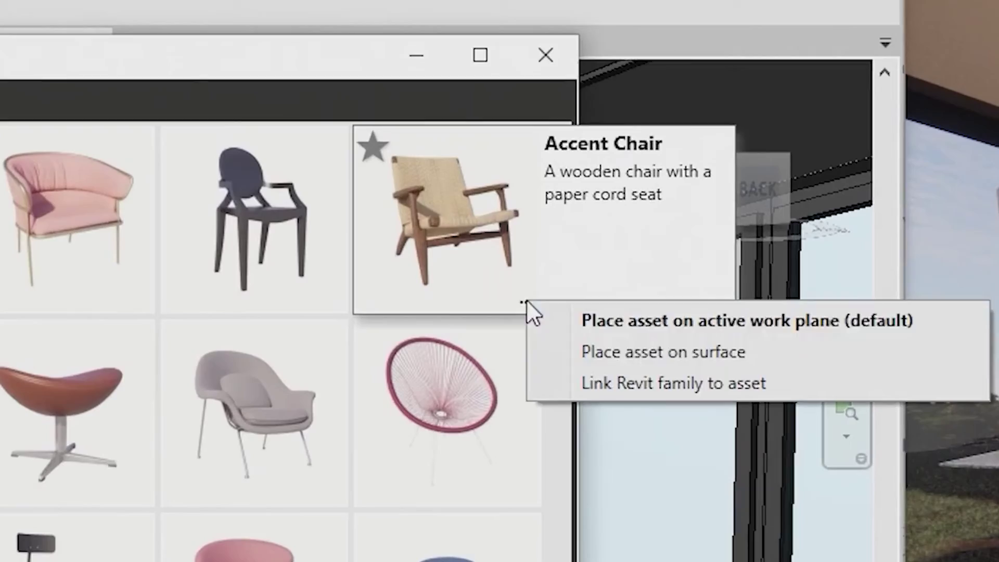
left_click(583, 373)
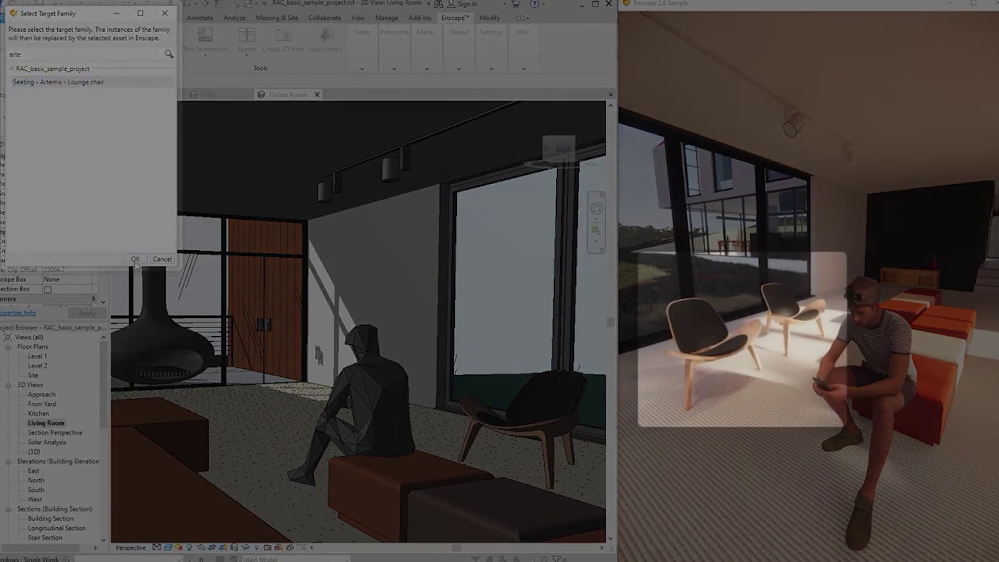
left_click(135, 259)
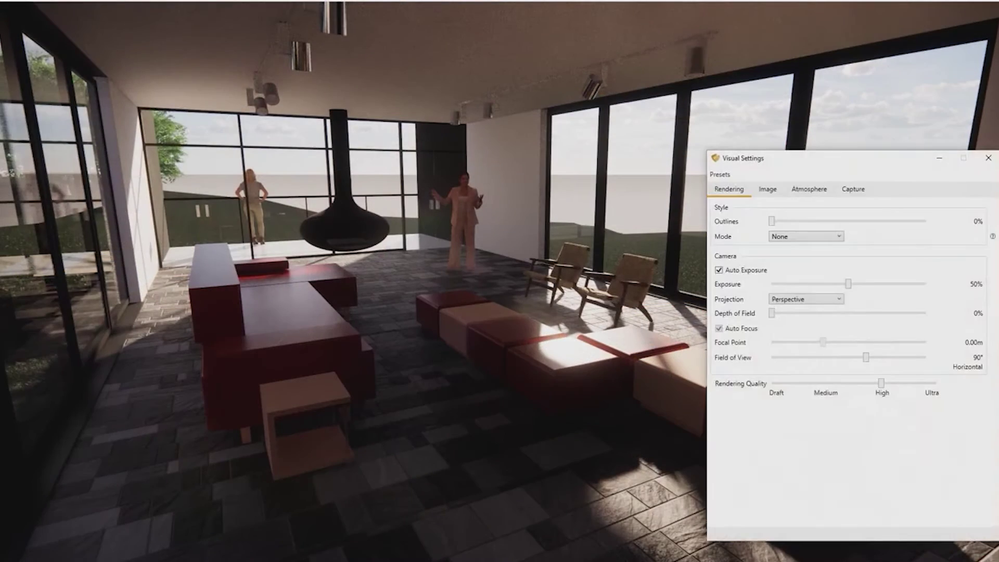
Set the Horizon source to Forest in the Atmosphere section of Enscape's Visual Settings
left_click(810, 190)
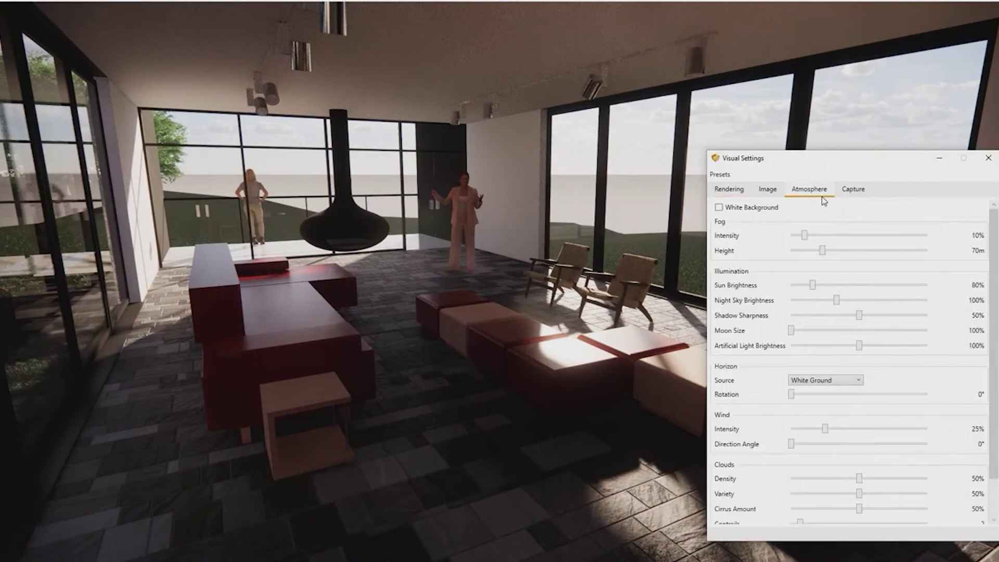
left_click(827, 380)
left_click(800, 429)
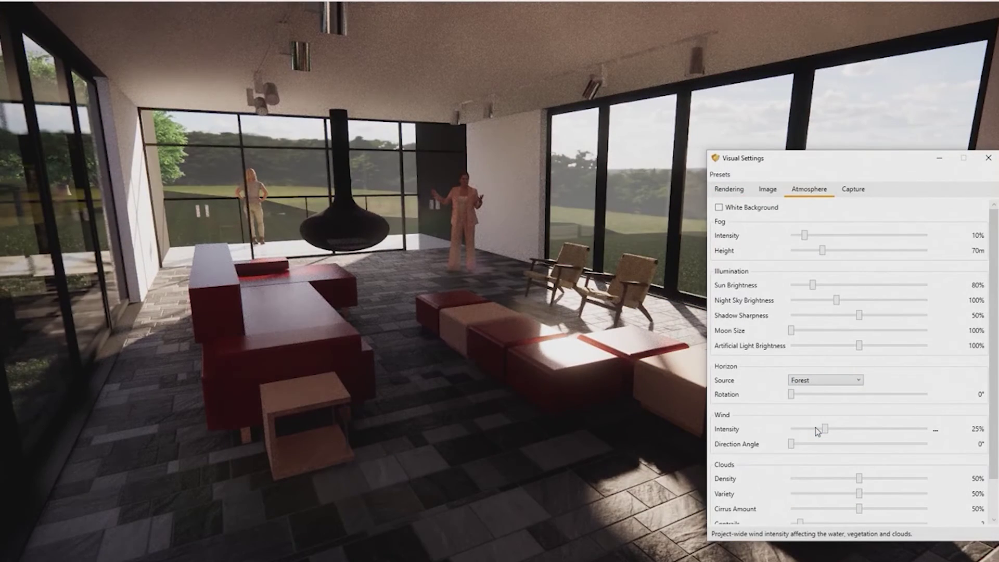
left_click(768, 189)
left_click(860, 196)
left_click(831, 212)
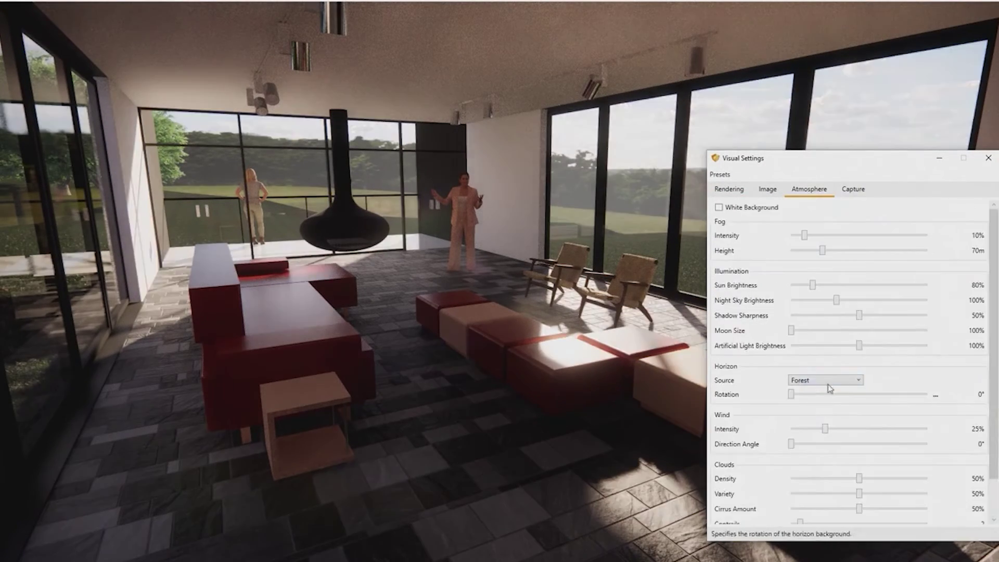
Adjust the Image and Rendering values in Enscape's Visual Settings for the living room scene
left_click(768, 190)
left_click_drag(860, 235, 838, 254)
left_click(740, 190)
left_click_drag(772, 313, 876, 348)
left_click(719, 328)
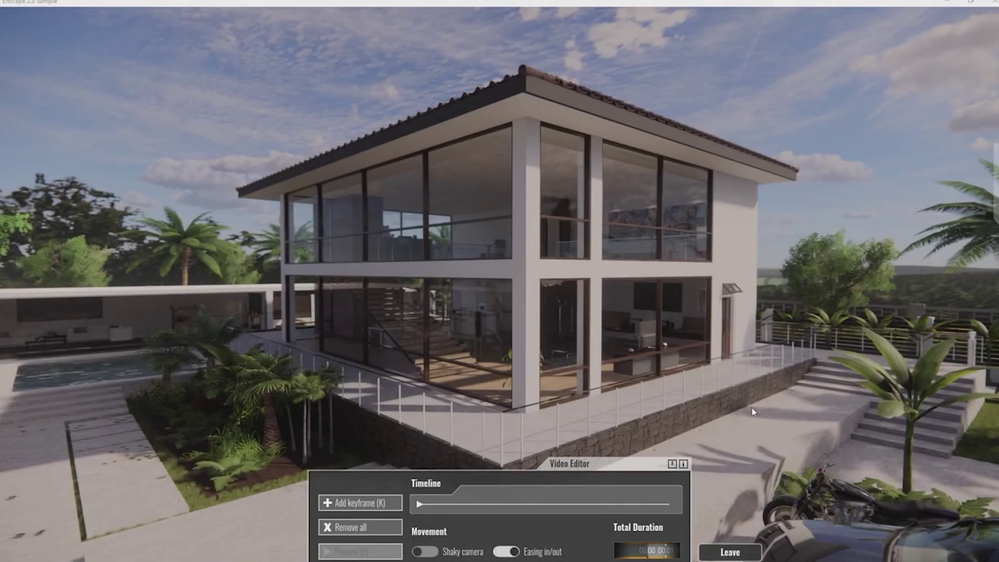
Build a video path with camera keyframes leading from outside the glazed house through its interior, and preview the animation
key("s")
left_click_drag(500, 281, 672, 282)
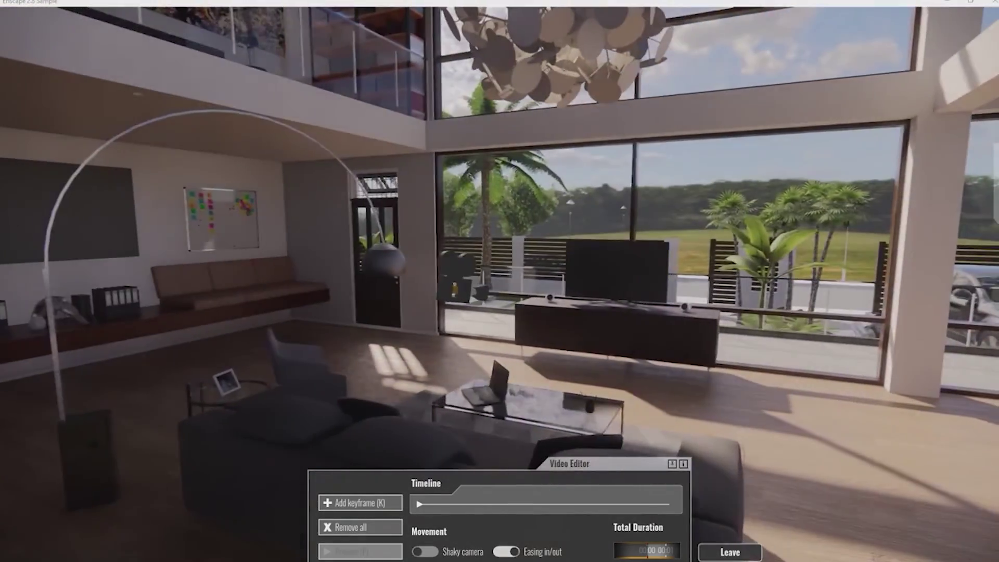
key("k")
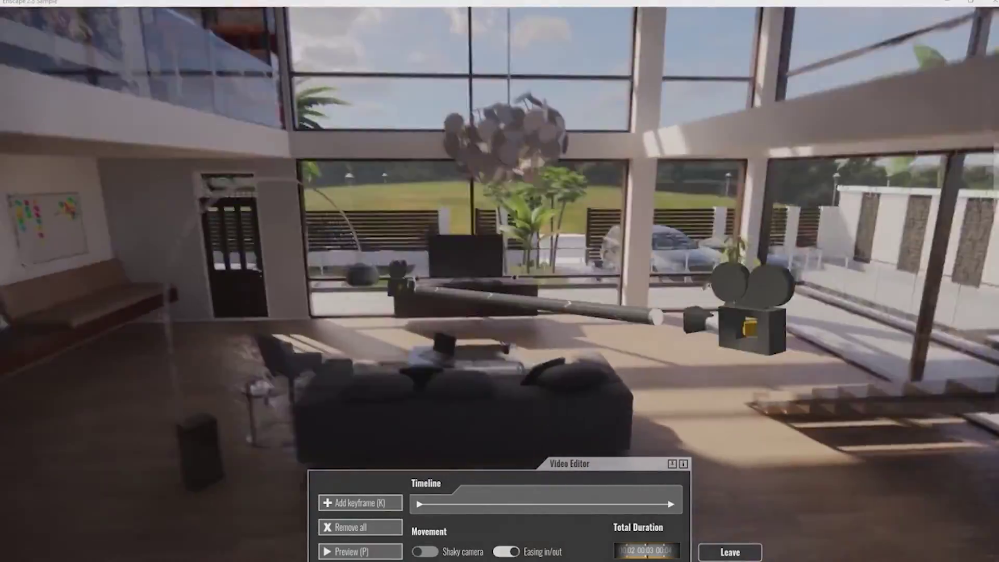
left_click_drag(500, 281, 502, 313)
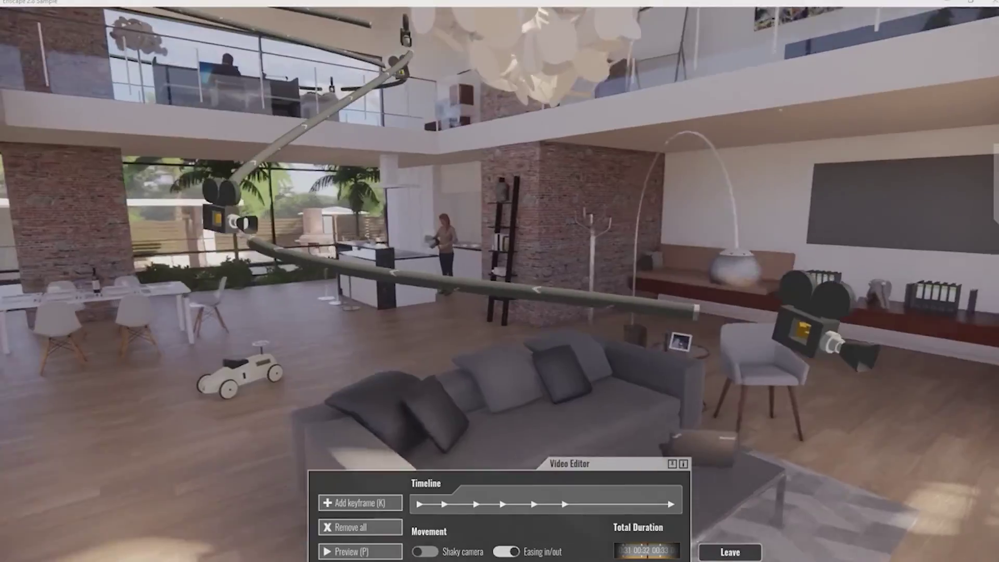
left_click_drag(500, 281, 385, 166)
key("p")
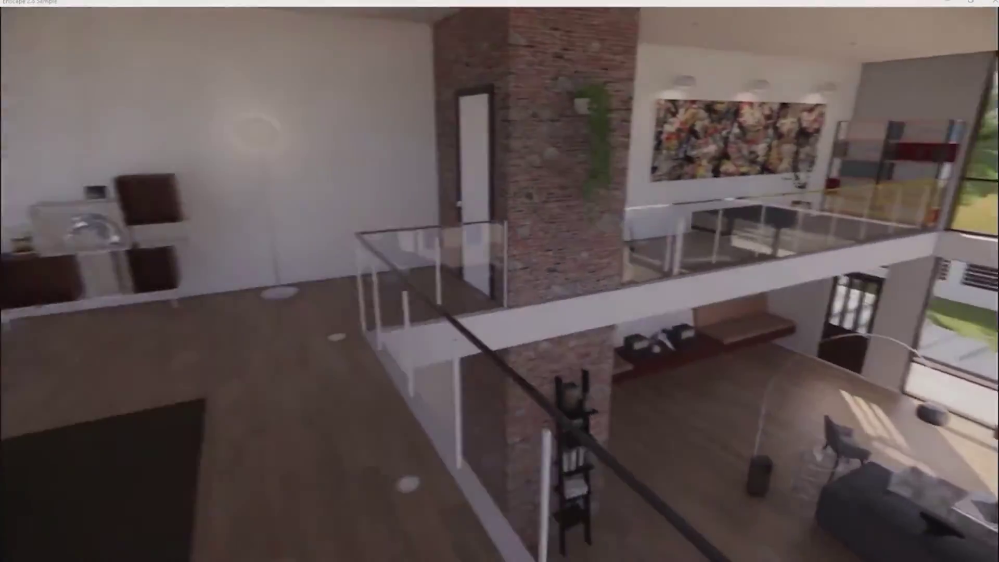
key("p")
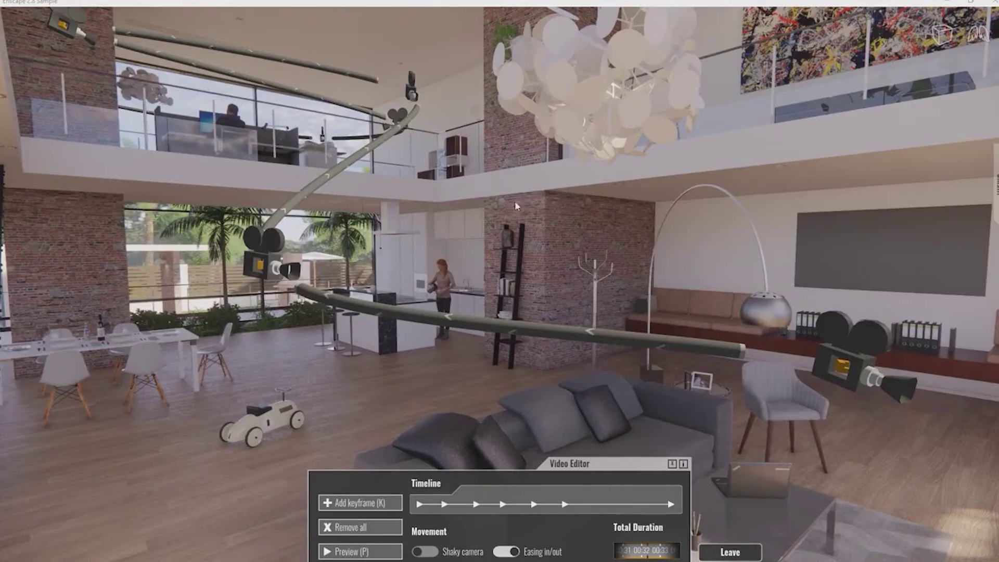
Open keyframe 4 of 8 of the video path, enable its Timestamp and adjust the time
left_click(499, 327)
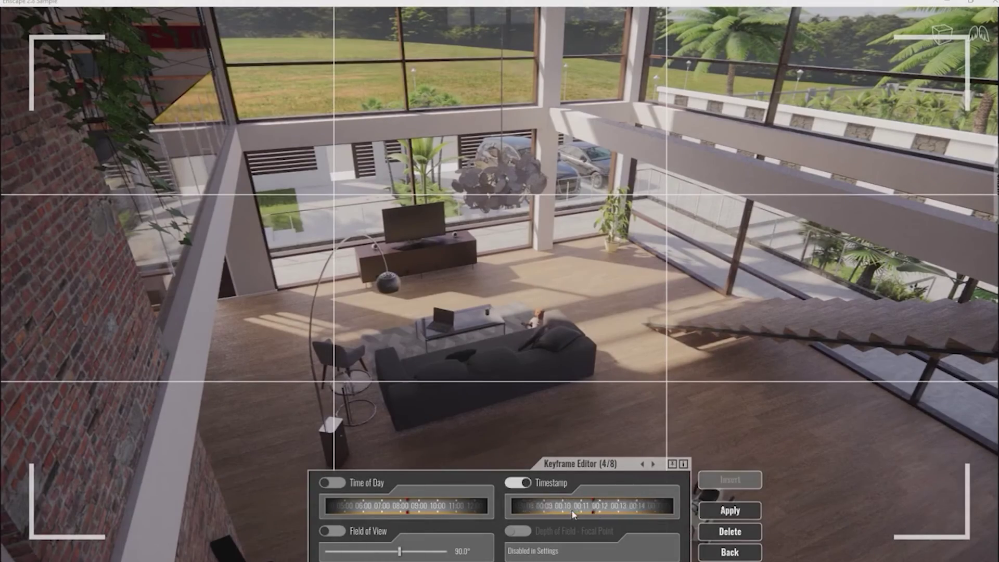
left_click_drag(573, 513, 591, 506)
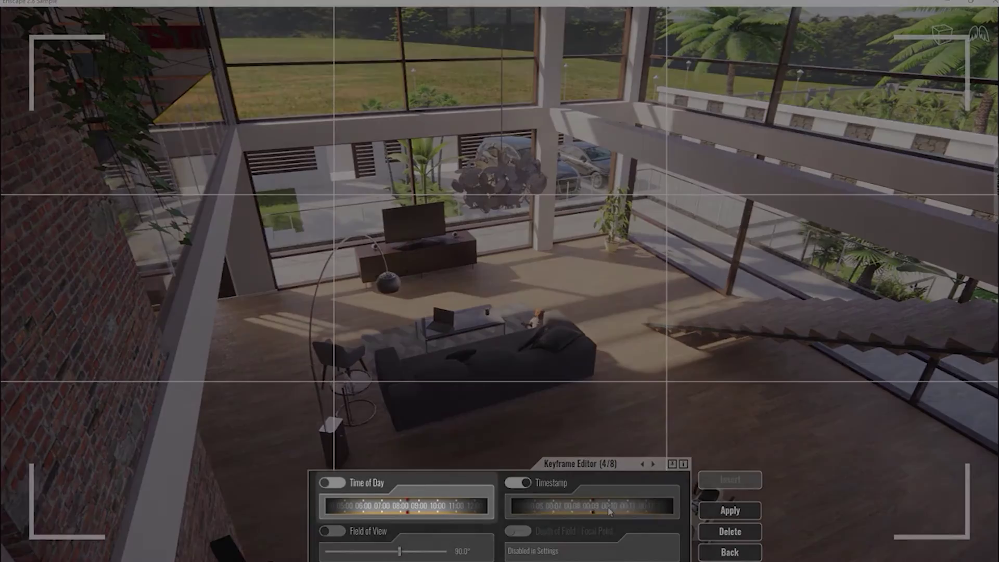